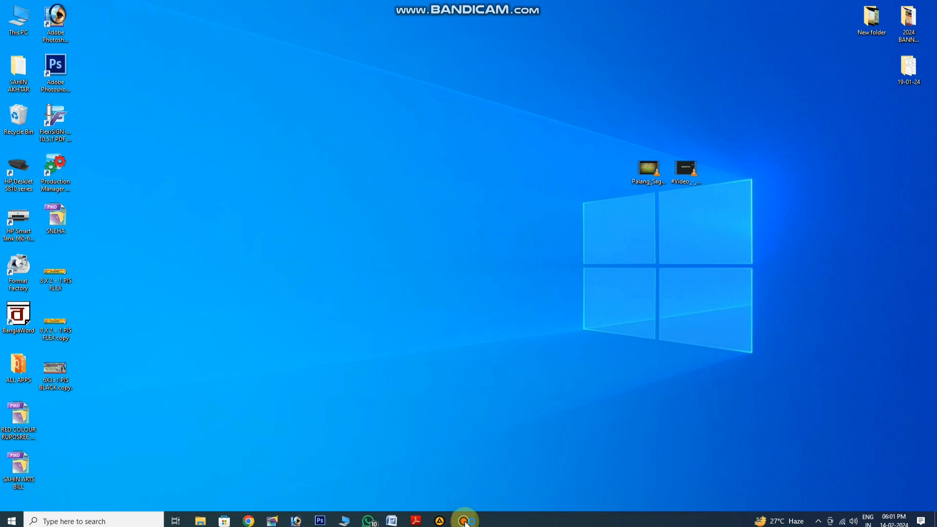
pyautogui.click(464, 521)
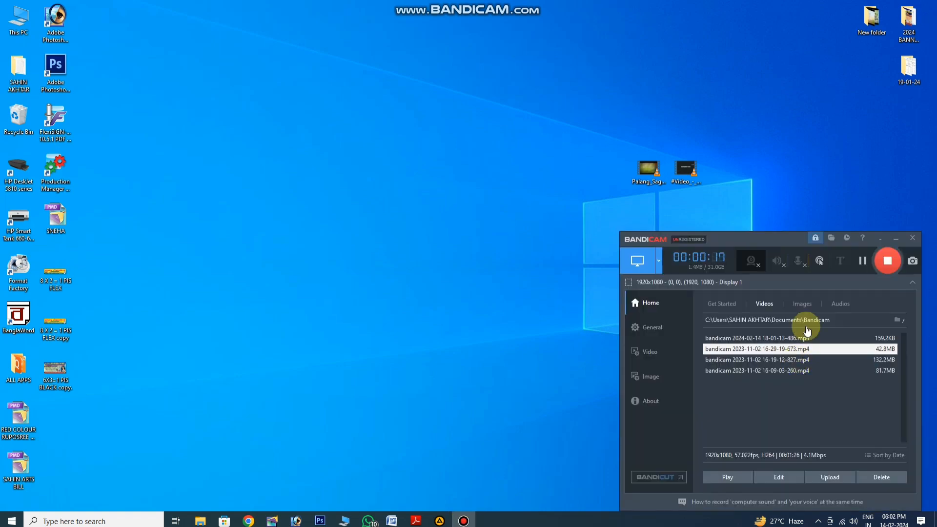
pyautogui.moveTo(792, 237); pyautogui.dragTo(782, 433)
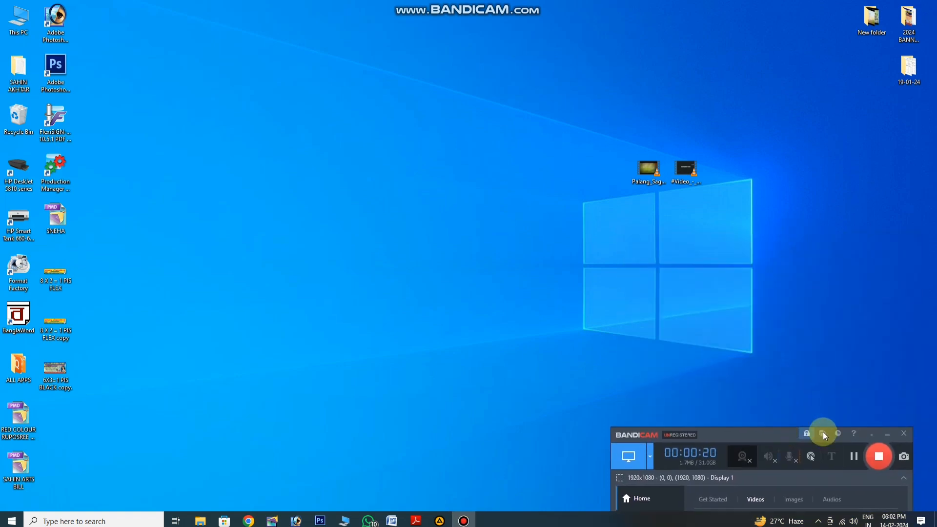
pyautogui.click(887, 434)
pyautogui.rightClick(426, 182)
pyautogui.click(453, 211)
pyautogui.rightClick(445, 190)
pyautogui.click(467, 218)
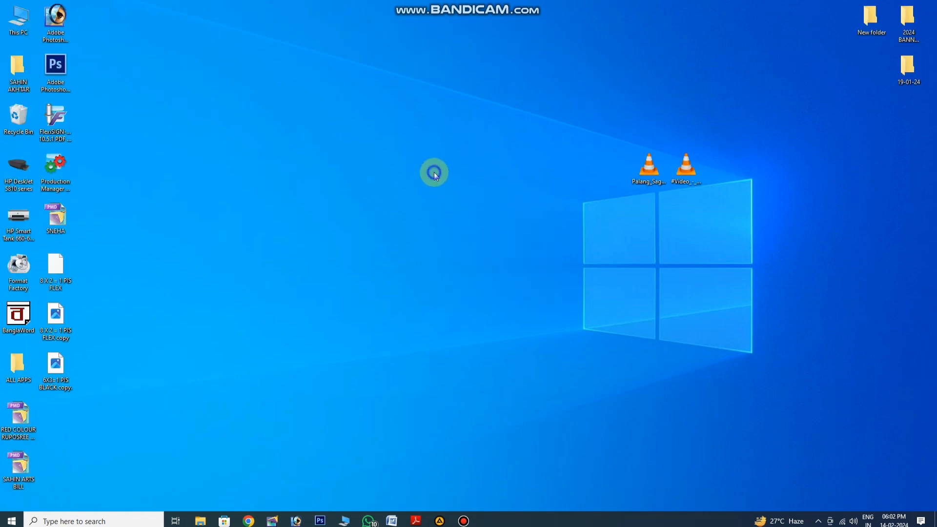
pyautogui.rightClick(435, 172)
pyautogui.click(465, 204)
# Open the 2024 BANNER DESIGN folder, look into its BASORI BAND subfolder, and close the folder window
pyautogui.doubleClick(908, 19)
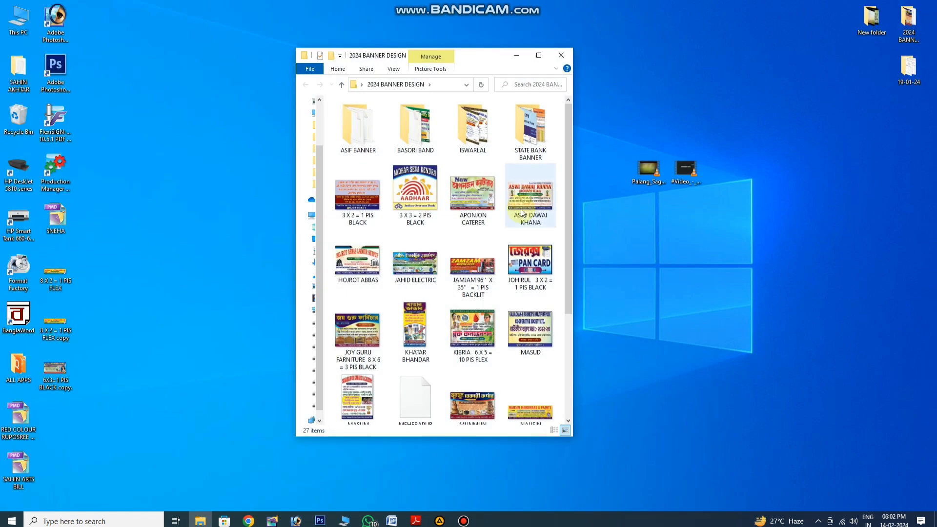
pyautogui.click(539, 56)
pyautogui.click(901, 7)
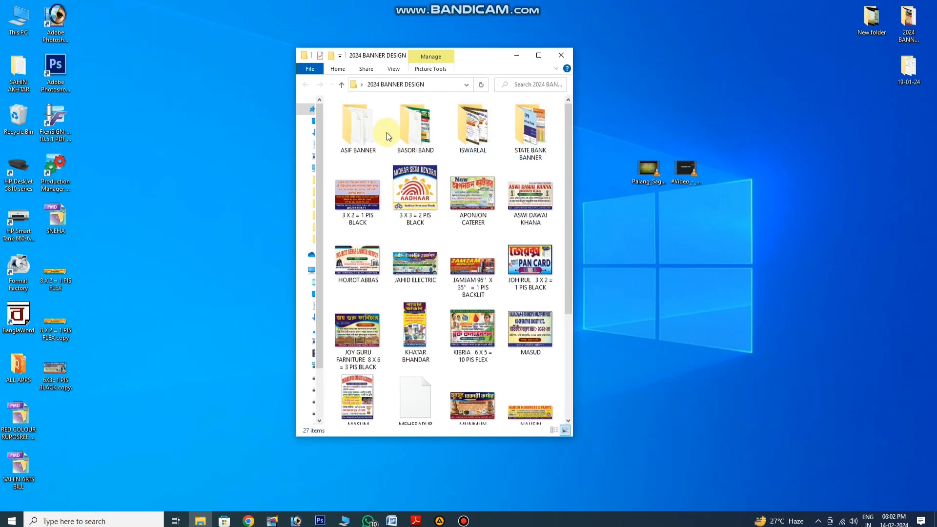
pyautogui.doubleClick(415, 128)
pyautogui.click(305, 85)
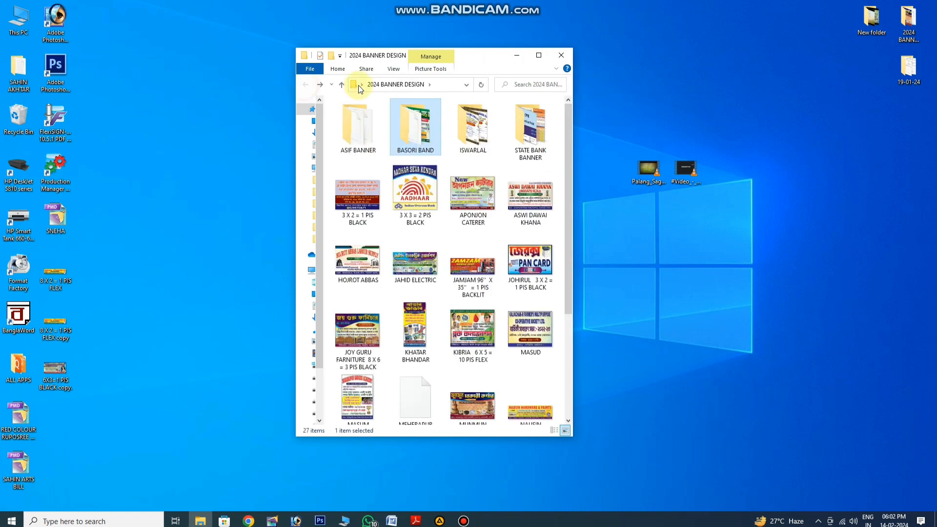
pyautogui.click(562, 55)
# Switch to Adobe Photoshop and create a new white CMYK document, 60 × 36 inches at 72 pixels/inch, with its window maximized
pyautogui.click(302, 522)
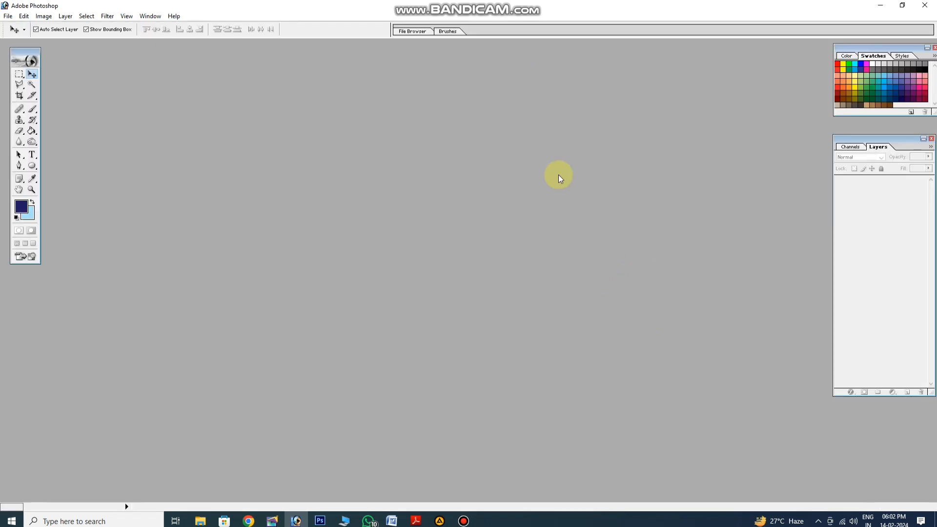
pyautogui.hotkey('ctrl', 'n')
pyautogui.click(477, 168)
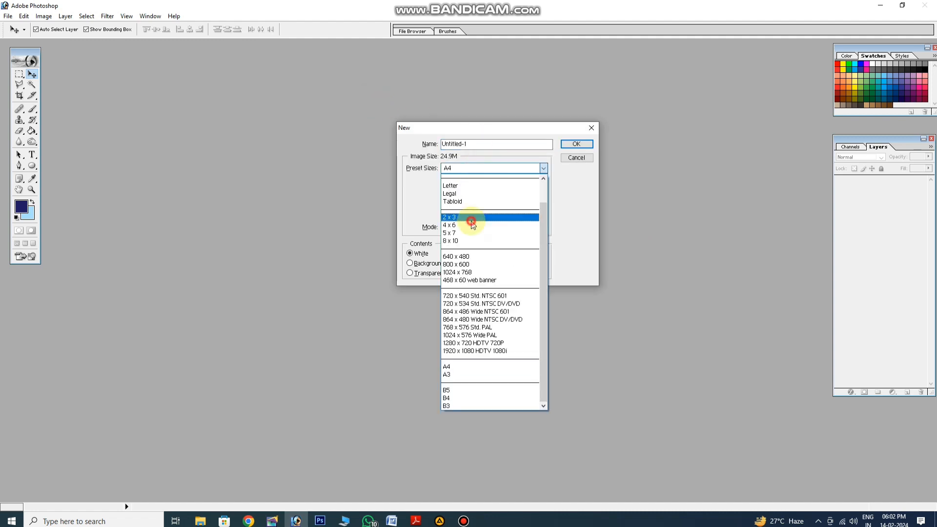
pyautogui.click(477, 217)
pyautogui.doubleClick(479, 184)
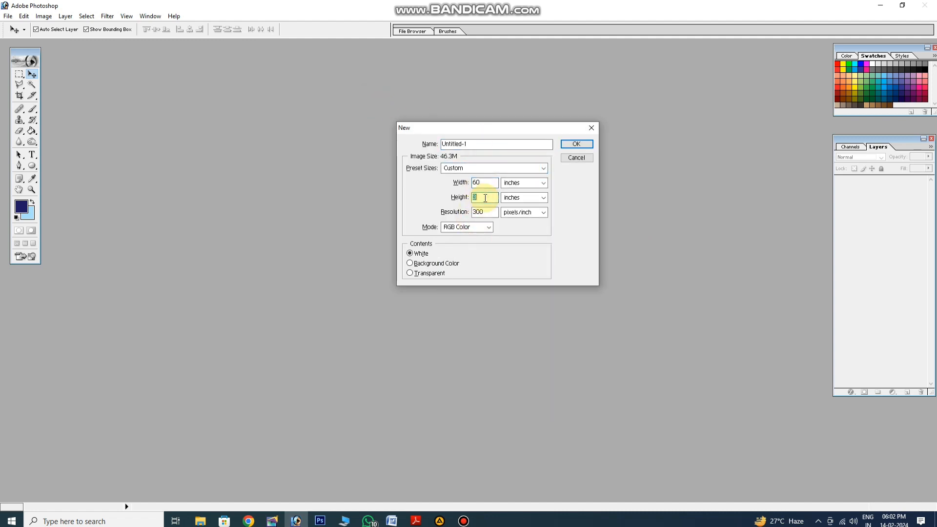
pyautogui.click(467, 227)
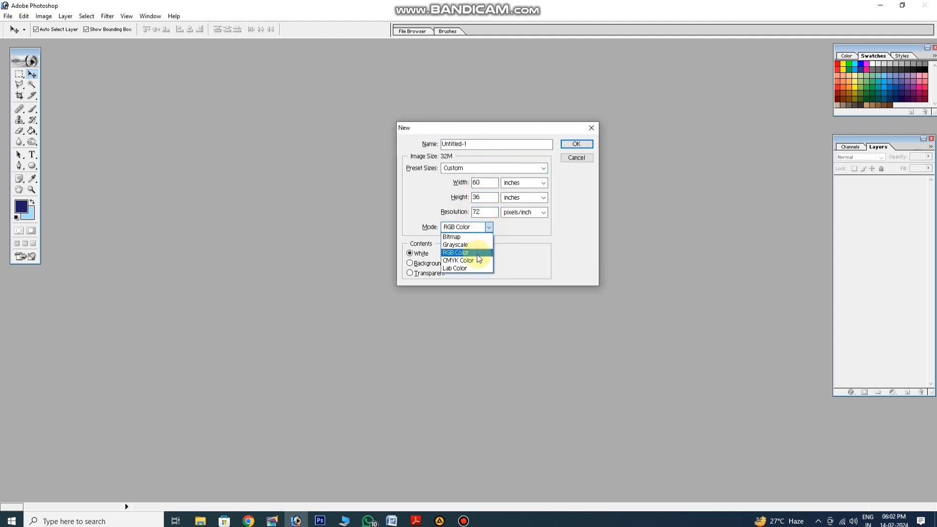
pyautogui.click(463, 261)
pyautogui.click(577, 144)
pyautogui.doubleClick(591, 49)
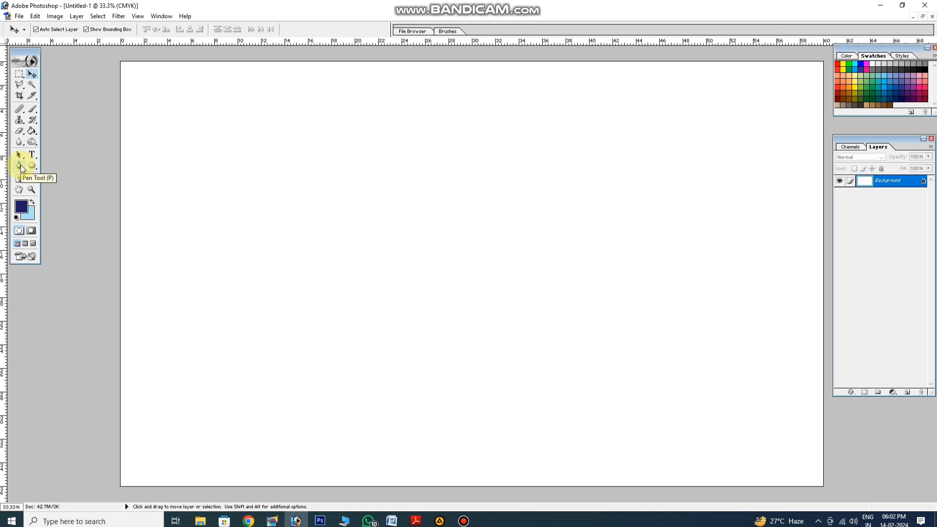
# Draw a dark blue filled rectangle shape about 59 inches wide and 9 inches high across the upper part of the page
pyautogui.moveTo(32, 166); pyautogui.dragTo(67, 164)
pyautogui.moveTo(129, 71); pyautogui.dragTo(817, 179)
pyautogui.click(32, 74)
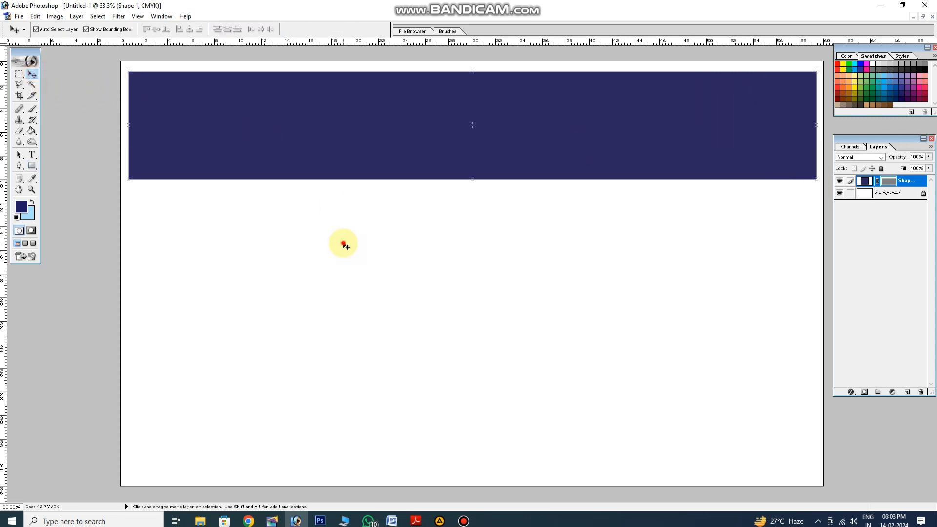
# Place a vertical guide at the 30-inch centre of the page and shift the blue rectangle slightly up towards the page edge
pyautogui.click(343, 242)
pyautogui.moveTo(441, 307); pyautogui.dragTo(473, 305)
pyautogui.click(530, 146)
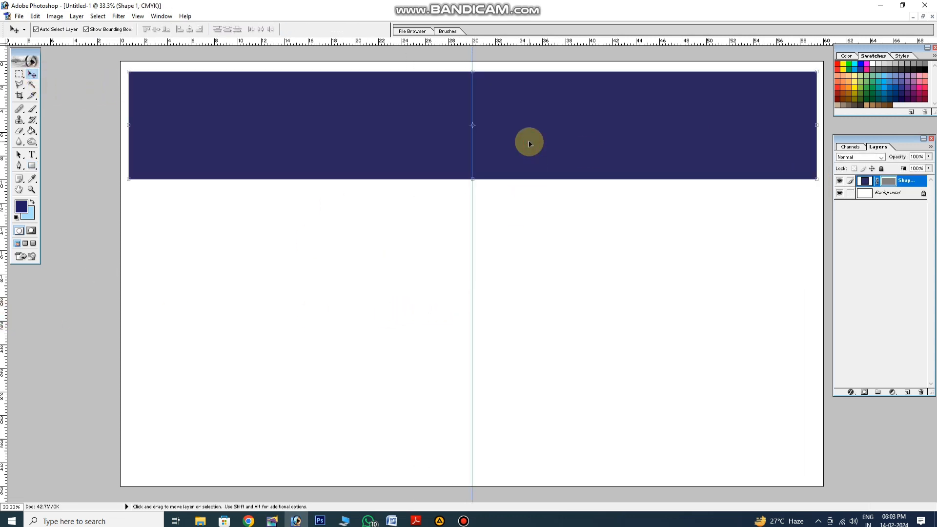
pyautogui.moveTo(530, 144); pyautogui.dragTo(515, 117)
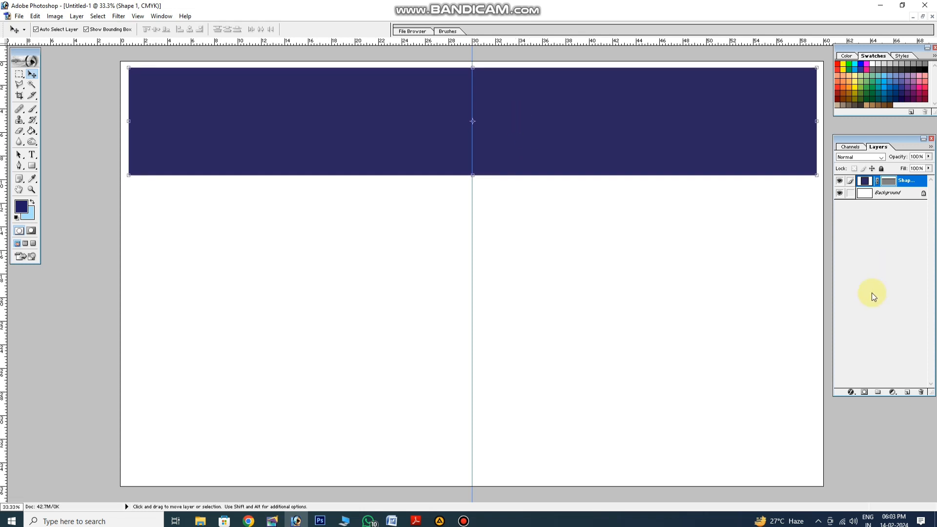
# Add a Gradient Overlay to the rectangle, setting the first colour stop to medium blue and the last one to navy 003471
pyautogui.click(852, 393)
pyautogui.click(875, 365)
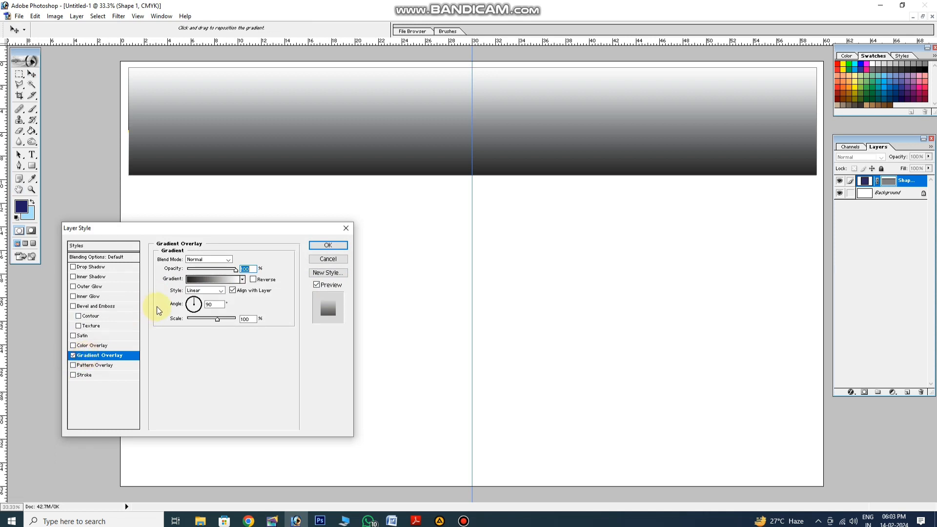
pyautogui.click(211, 279)
pyautogui.click(259, 300)
pyautogui.click(306, 346)
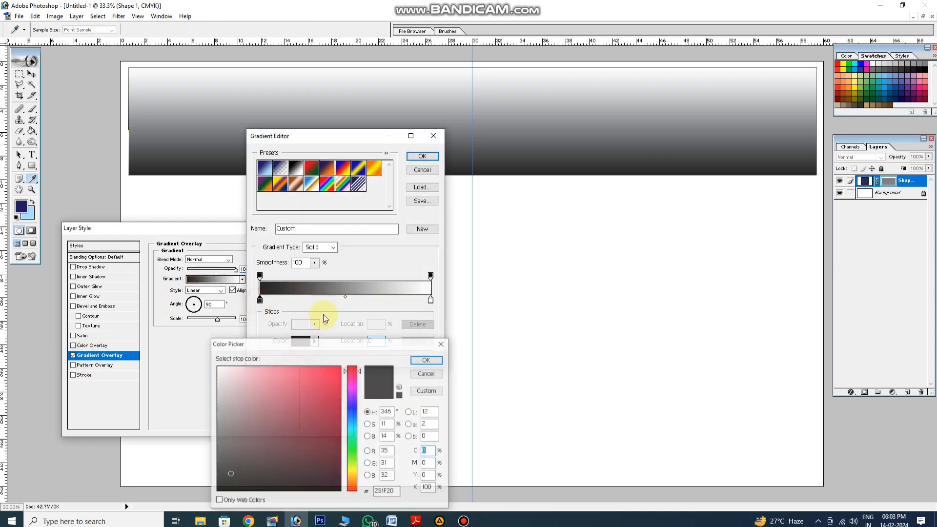
pyautogui.click(885, 94)
pyautogui.press('Return')
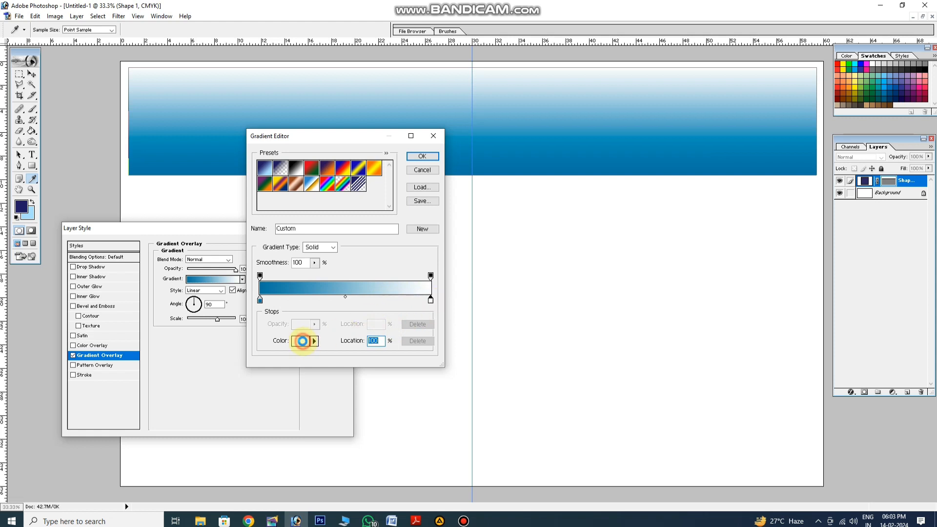
pyautogui.click(303, 341)
pyautogui.click(898, 103)
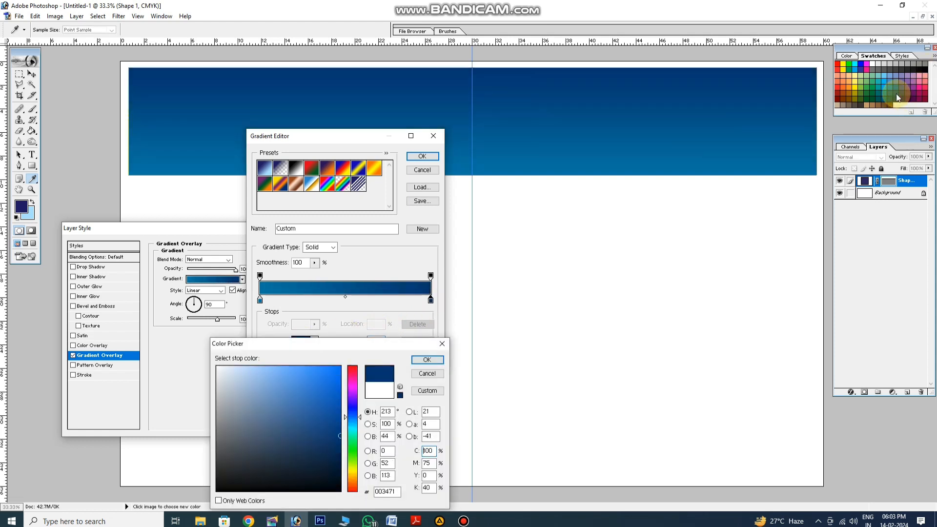
pyautogui.press('Return')
# Move both gradient colour stops inward, set their midpoint to 39%, and apply the overlay to the rectangle
pyautogui.moveTo(382, 300); pyautogui.dragTo(377, 299)
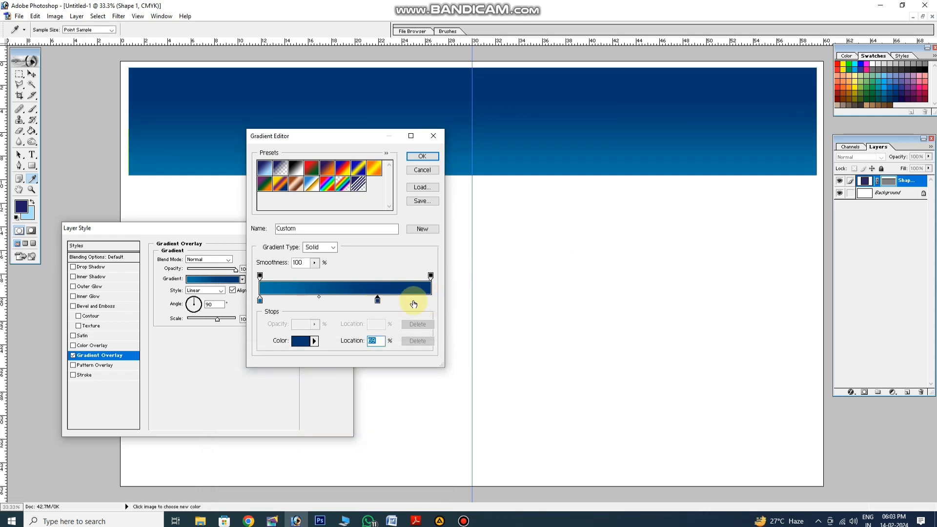
pyautogui.moveTo(261, 300); pyautogui.dragTo(284, 300)
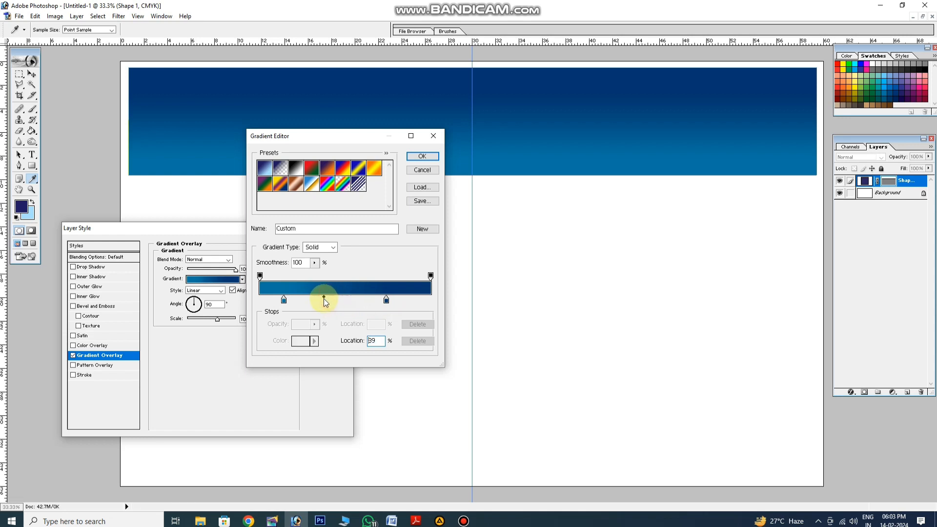
pyautogui.press('Return')
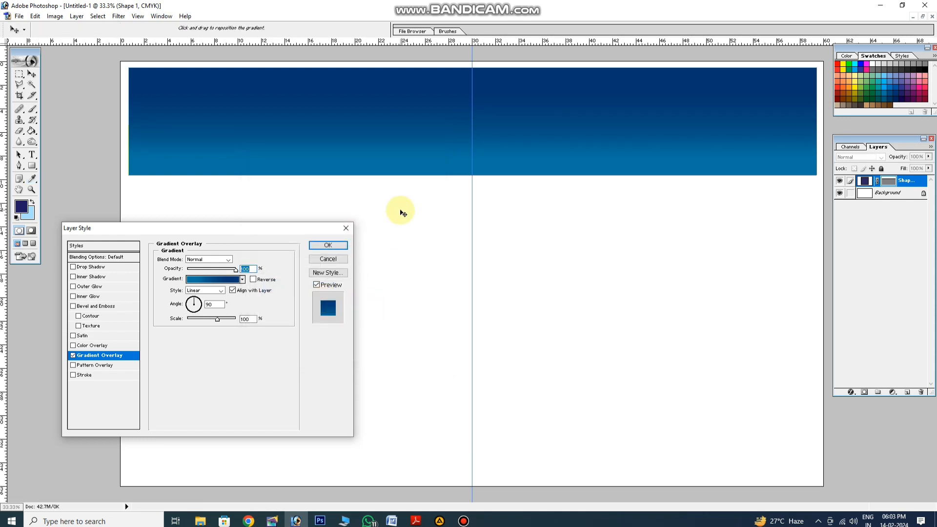
pyautogui.press('Return')
# Try an Inner Glow on the rectangle with 100% opacity, 17% choke and 49 px size, and switch it off again
pyautogui.click(852, 393)
pyautogui.click(878, 323)
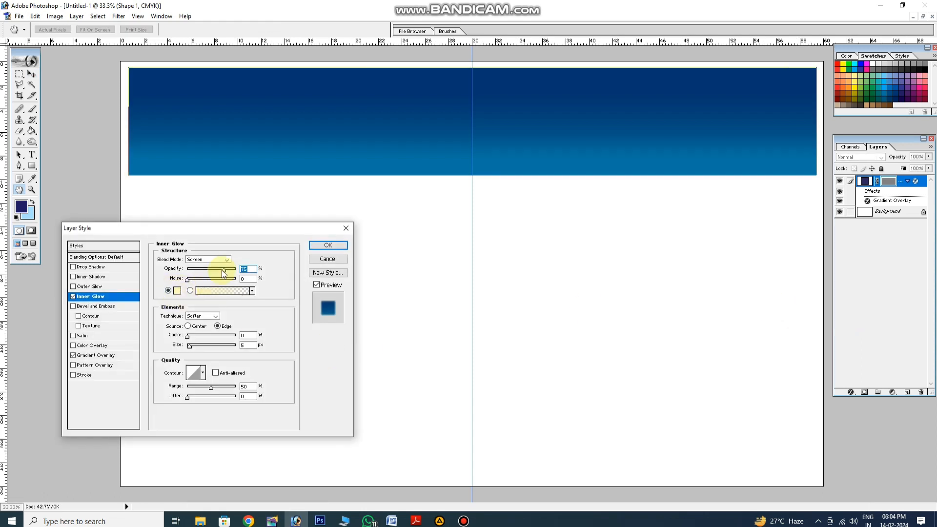
pyautogui.moveTo(224, 270); pyautogui.dragTo(236, 270)
pyautogui.moveTo(188, 336); pyautogui.dragTo(200, 348)
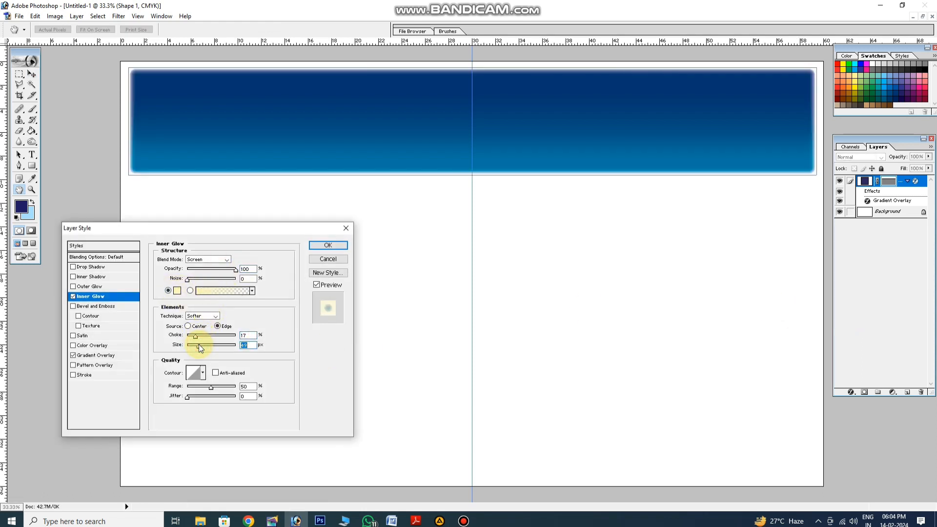
pyautogui.click(72, 296)
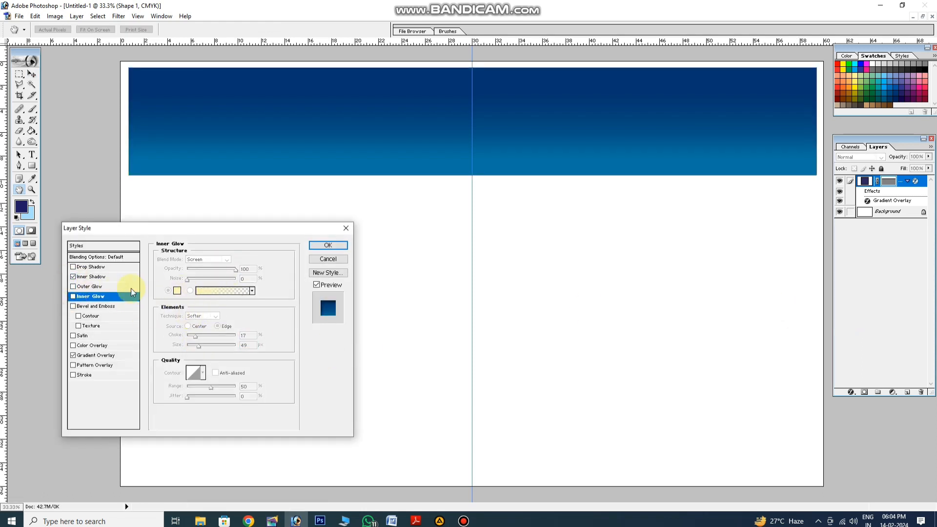
# Add a dark navy Inner Shadow to the rectangle with 100% opacity, 23 px distance, 23% choke and 32 px size
pyautogui.click(92, 276)
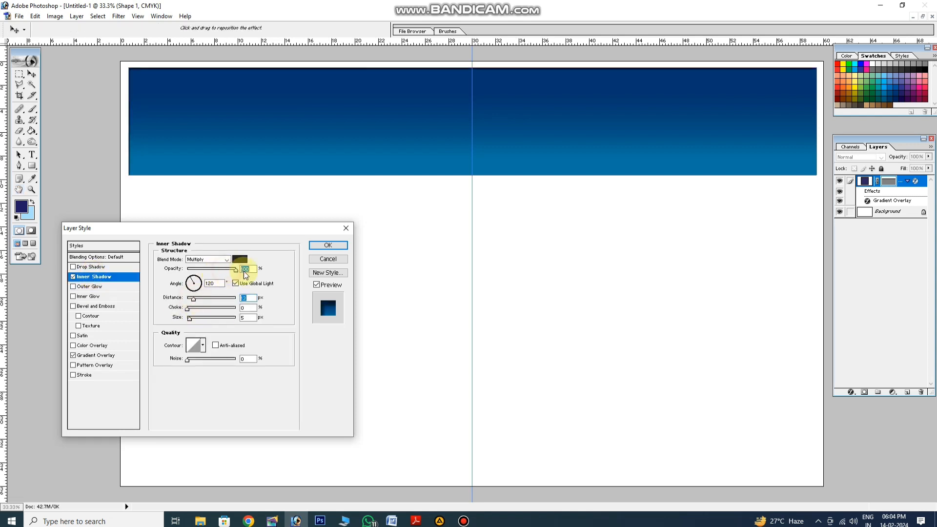
pyautogui.moveTo(188, 308)
pyautogui.mouseDown()
pyautogui.moveTo(195, 319)
pyautogui.moveTo(198, 298)
pyautogui.moveTo(199, 309)
pyautogui.mouseUp()
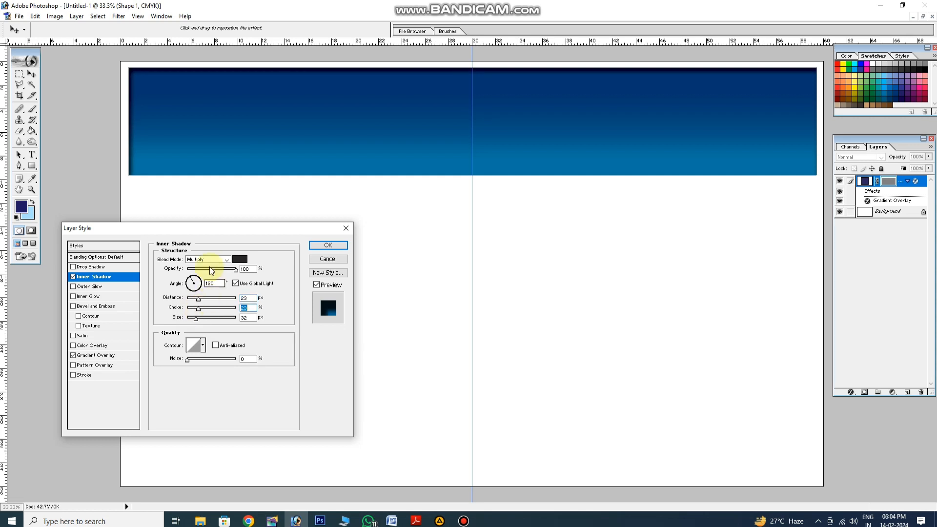
pyautogui.click(240, 259)
pyautogui.click(886, 92)
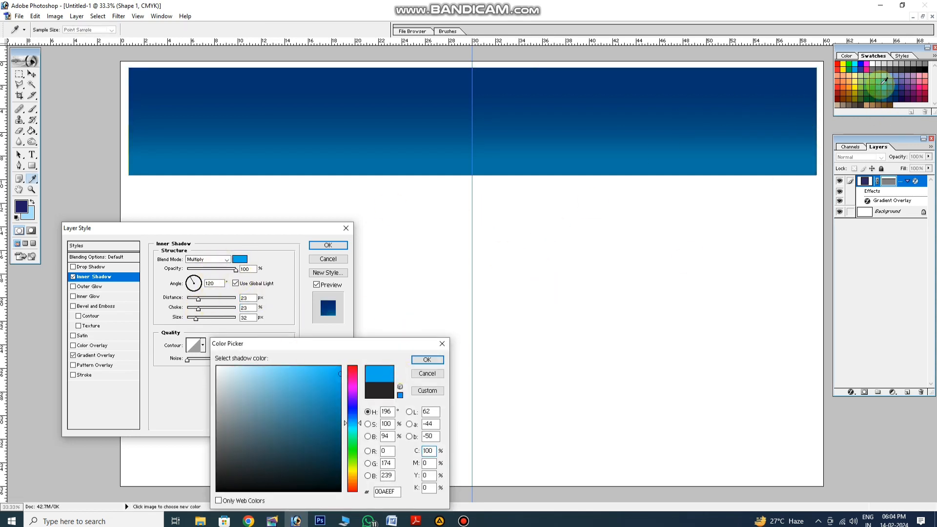
pyautogui.click(886, 94)
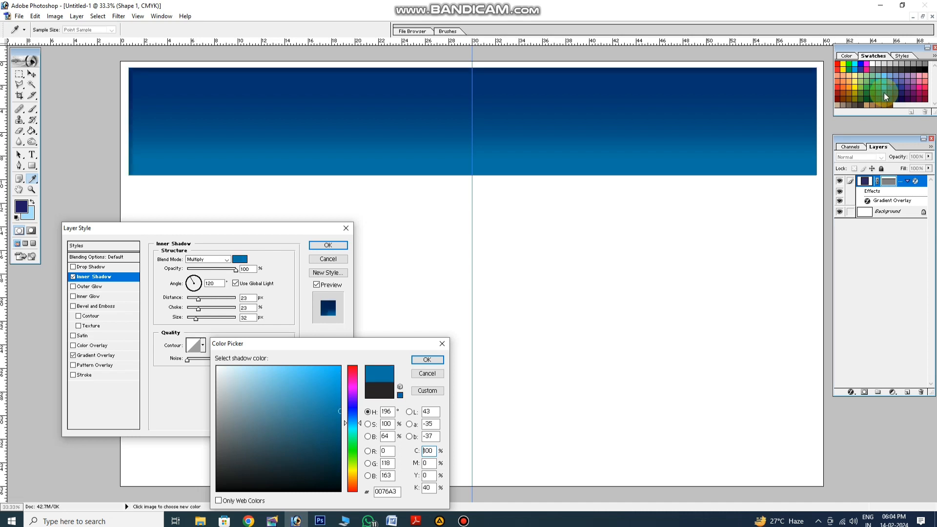
pyautogui.click(887, 100)
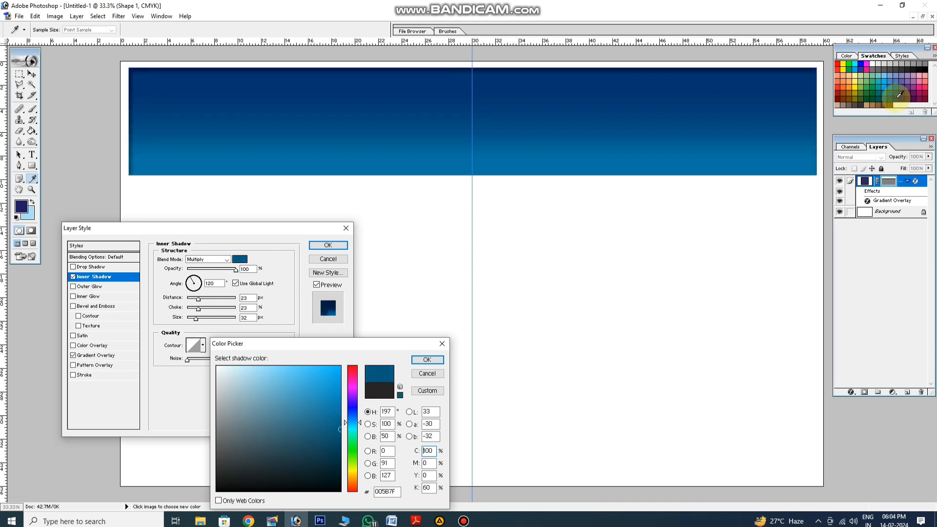
pyautogui.click(898, 100)
pyautogui.press('Return')
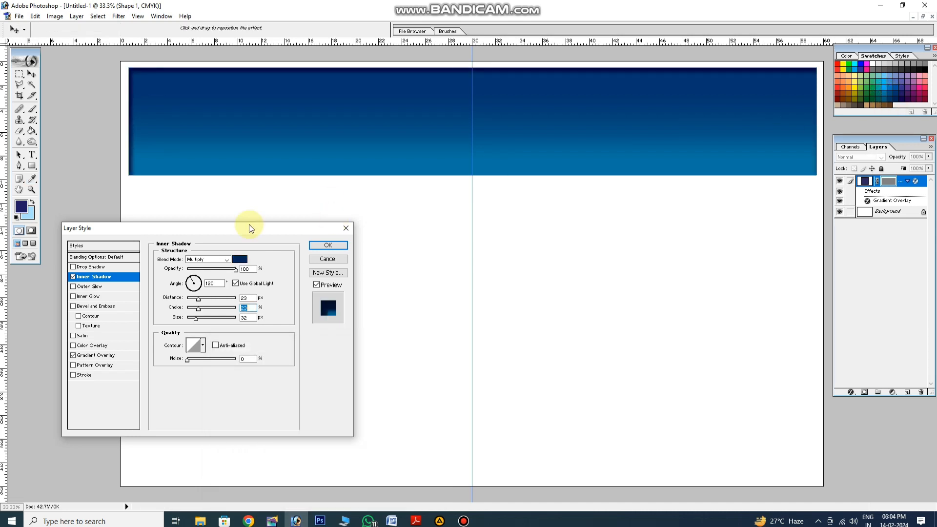
# Set the Inner Shadow's blend mode to Normal, distance to 27 px, choke to 15% and size to 16 px, and adjust its angle slightly
pyautogui.click(227, 260)
pyautogui.click(210, 267)
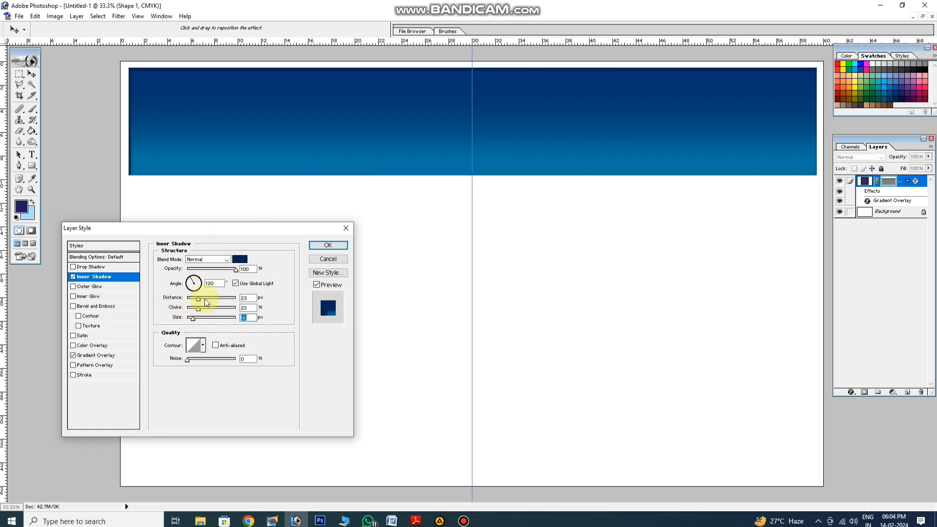
pyautogui.moveTo(199, 300); pyautogui.dragTo(195, 309)
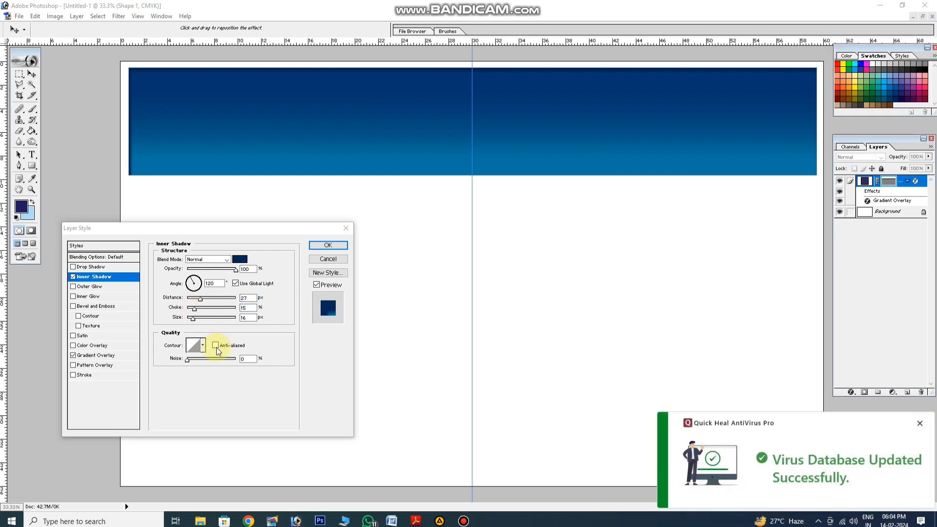
pyautogui.click(192, 364)
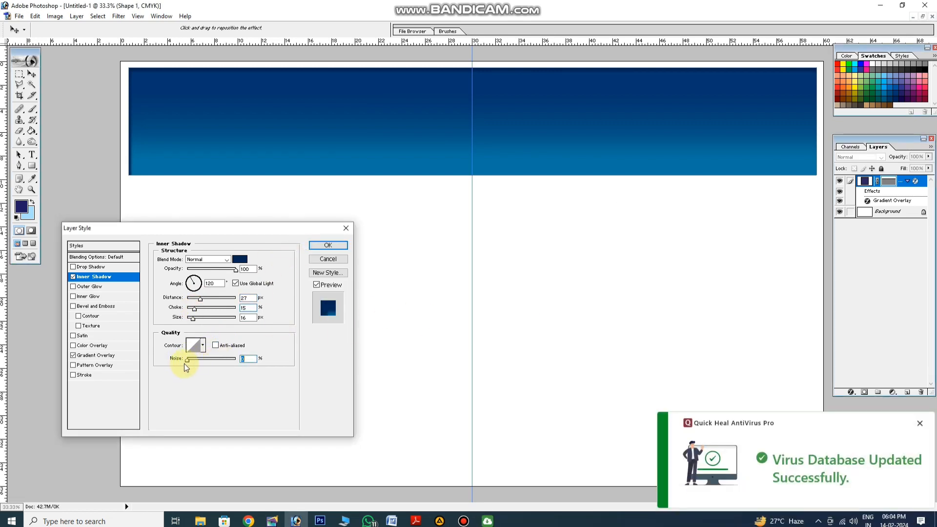
pyautogui.click(187, 282)
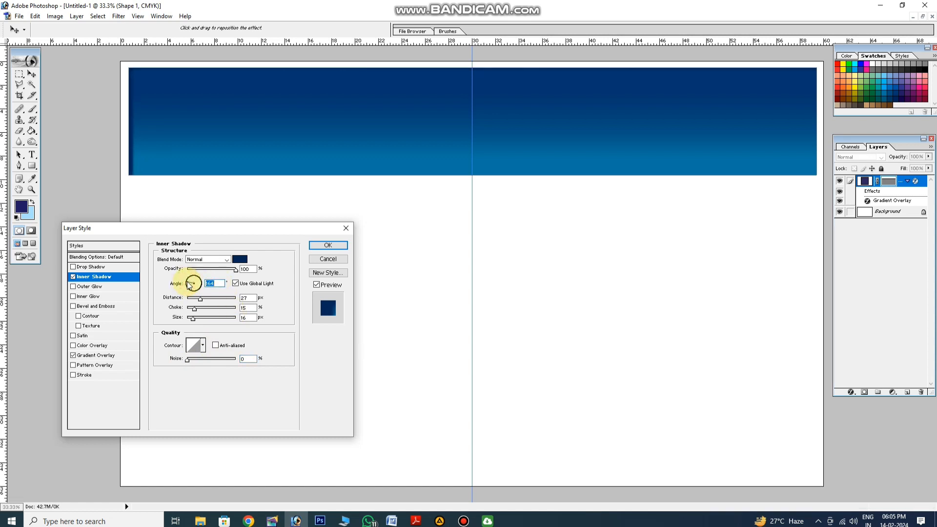
pyautogui.click(193, 283)
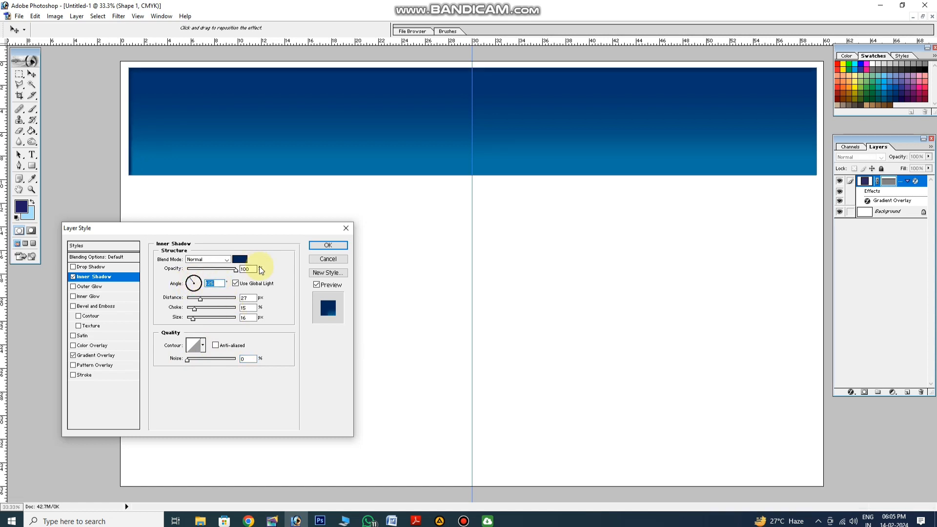
# Apply the Inner Shadow to the header rectangle and check its edges at actual pixel size
pyautogui.click(320, 247)
pyautogui.rightClick(366, 223)
pyautogui.click(374, 236)
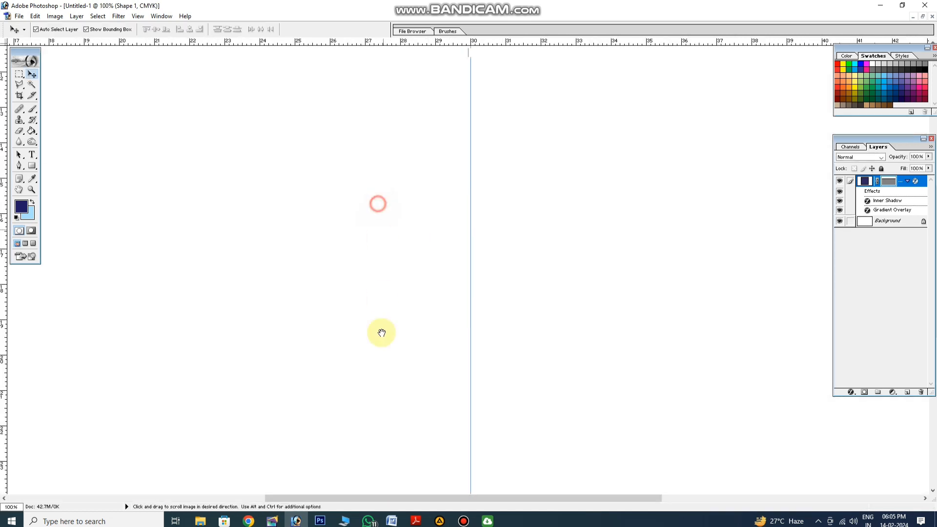
pyautogui.moveTo(390, 328); pyautogui.dragTo(494, 309)
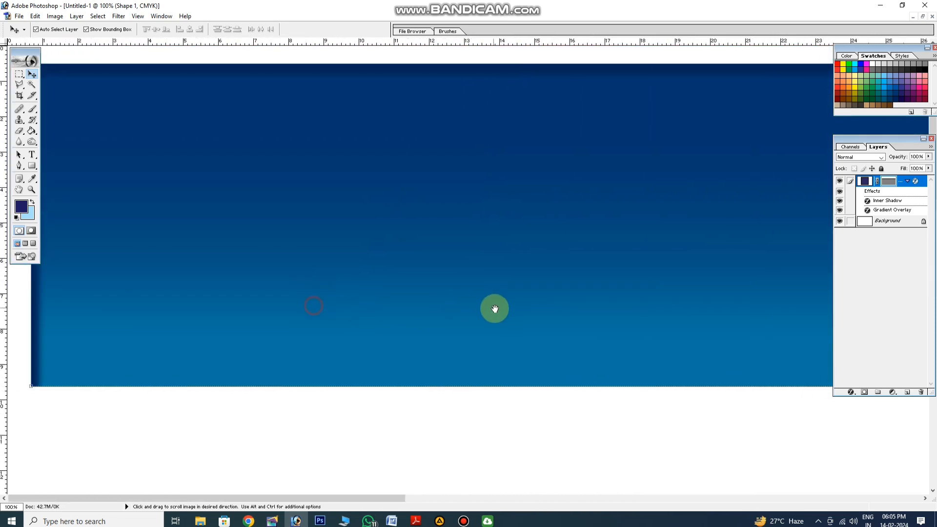
pyautogui.hotkey('ctrl', '0')
# Add an 11 px outside Stroke in yellow to the header rectangle
pyautogui.click(851, 392)
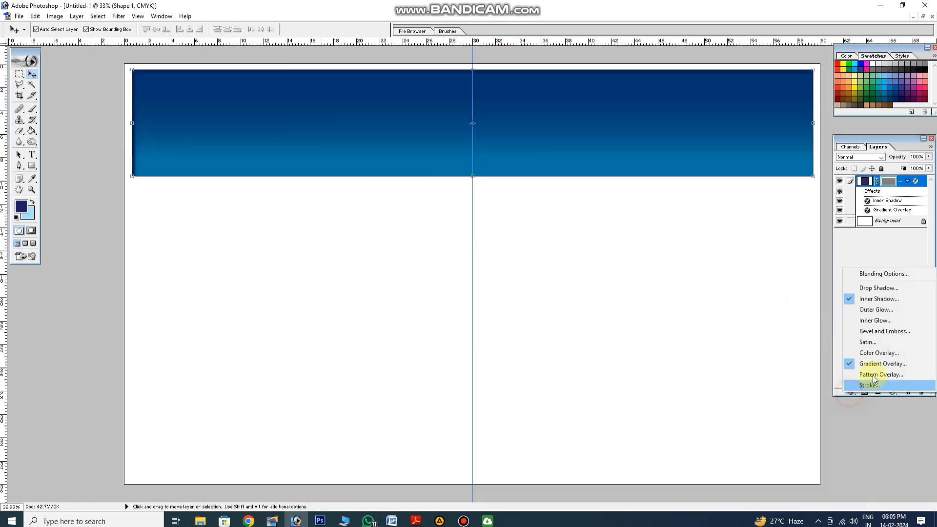
pyautogui.click(874, 384)
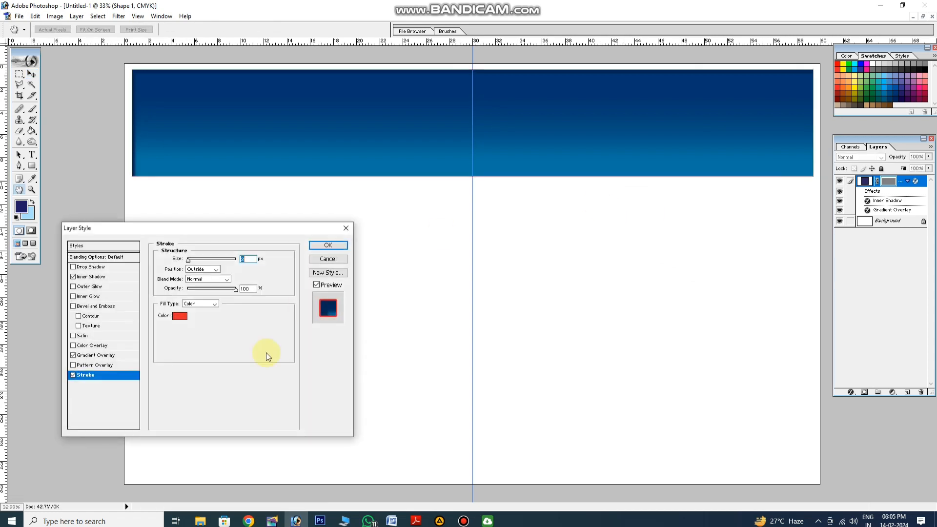
pyautogui.write('11')
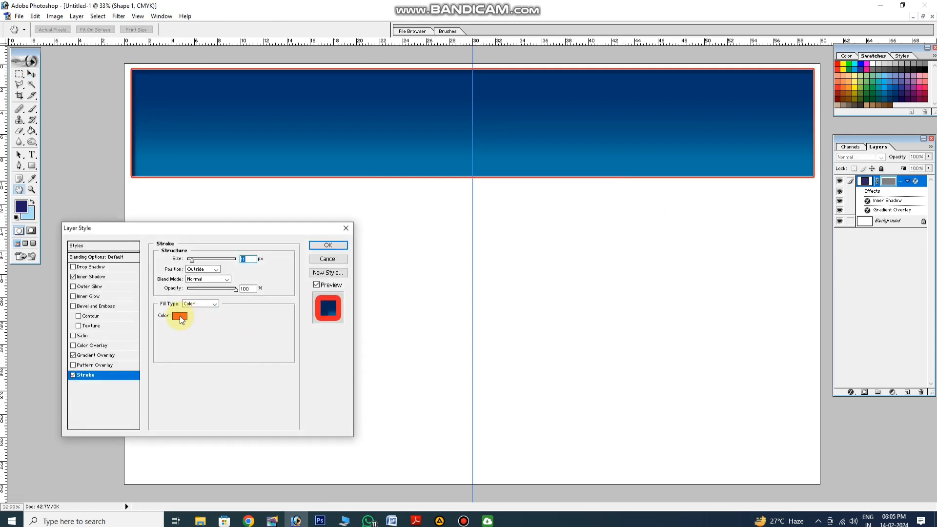
pyautogui.click(179, 315)
pyautogui.moveTo(263, 378); pyautogui.dragTo(203, 367)
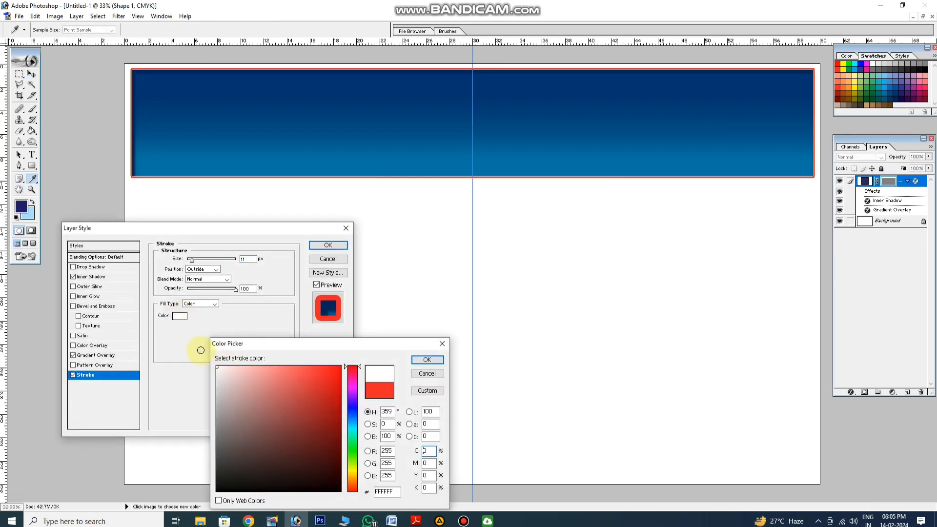
pyautogui.click(848, 66)
pyautogui.press('Return')
pyautogui.press('Return')
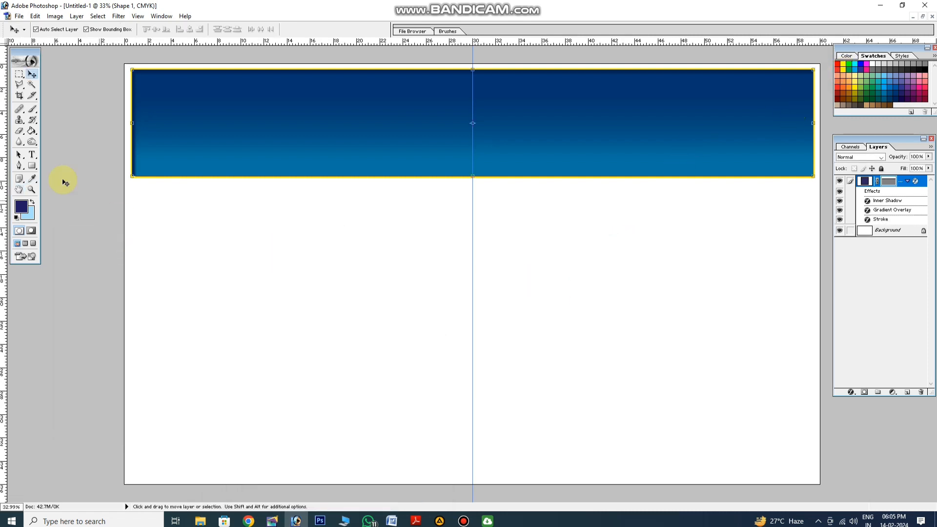
# Draw a full-width bar about 3.6 inches high along the banner's bottom edge and turn off its Inner Shadow and Stroke
pyautogui.click(32, 166)
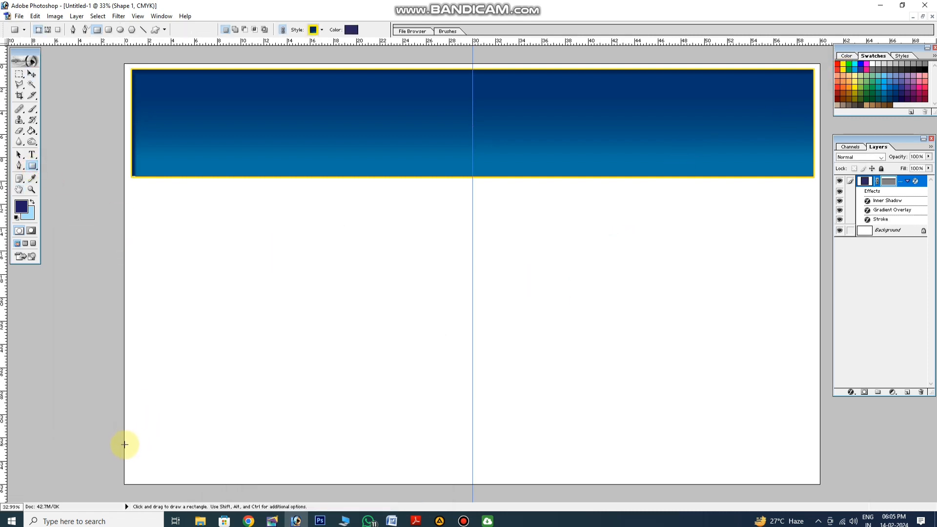
pyautogui.moveTo(124, 444)
pyautogui.mouseDown()
pyautogui.moveTo(605, 454)
pyautogui.moveTo(819, 471)
pyautogui.moveTo(821, 485)
pyautogui.mouseUp()
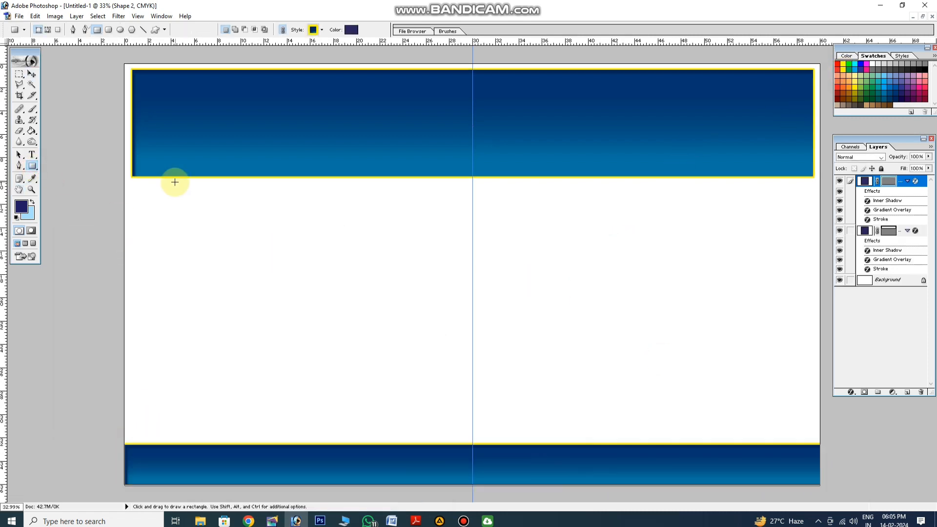
pyautogui.click(31, 74)
pyautogui.click(851, 392)
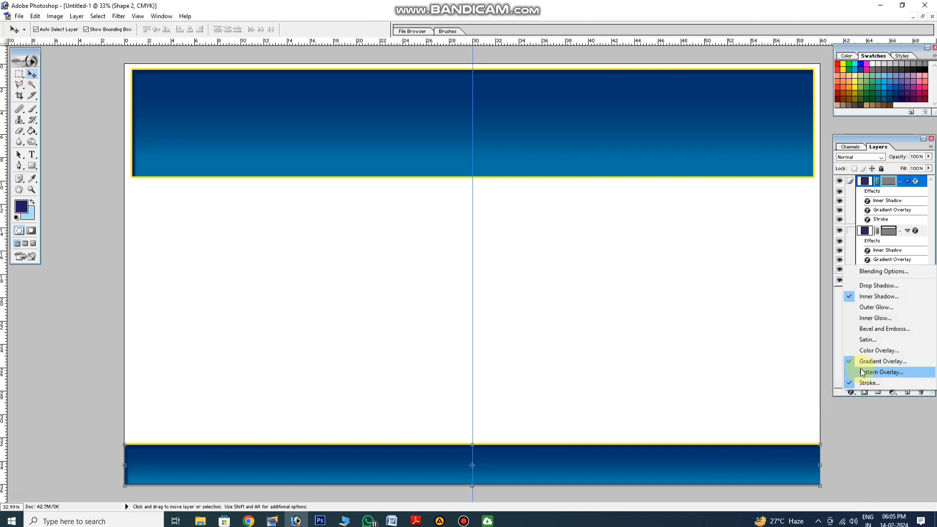
pyautogui.click(868, 363)
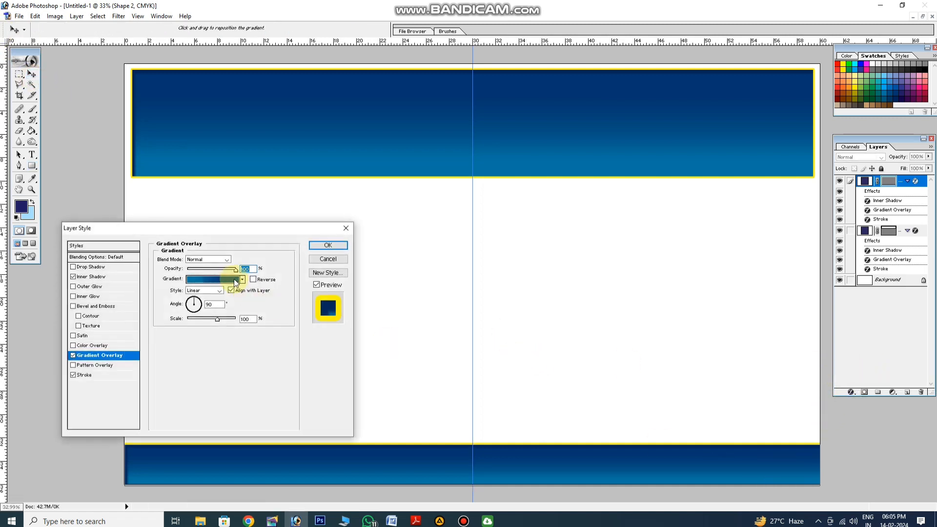
pyautogui.click(73, 277)
pyautogui.click(73, 375)
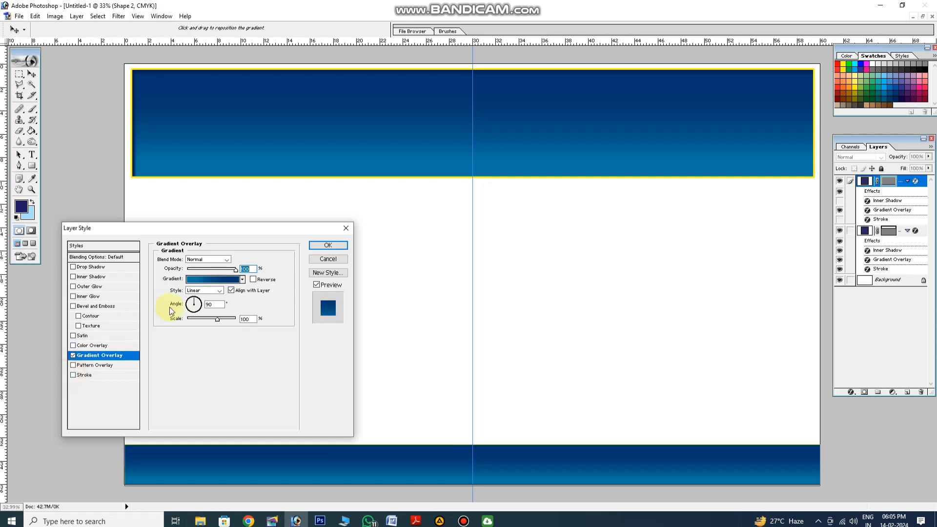
# Recolour both stops of the bottom bar's gradient overlay to dark purple #630460
pyautogui.click(207, 281)
pyautogui.click(284, 300)
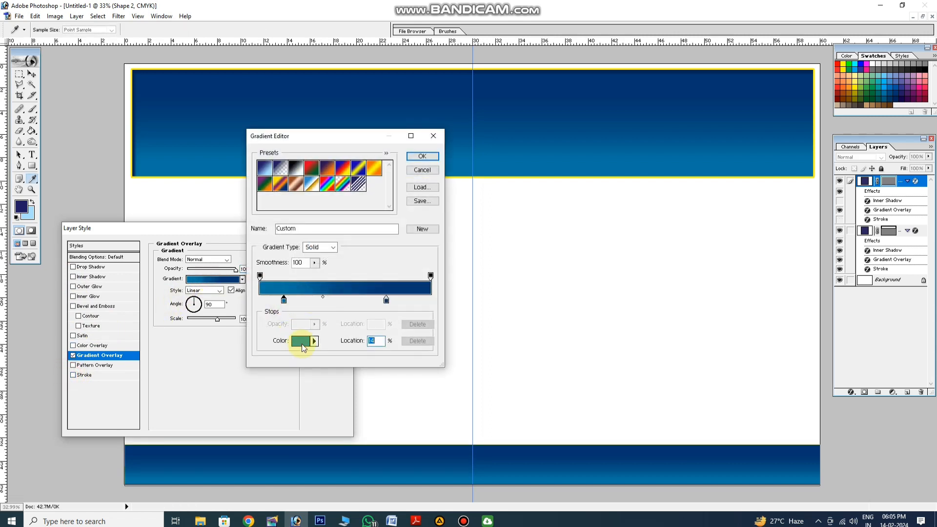
pyautogui.click(302, 341)
pyautogui.click(915, 98)
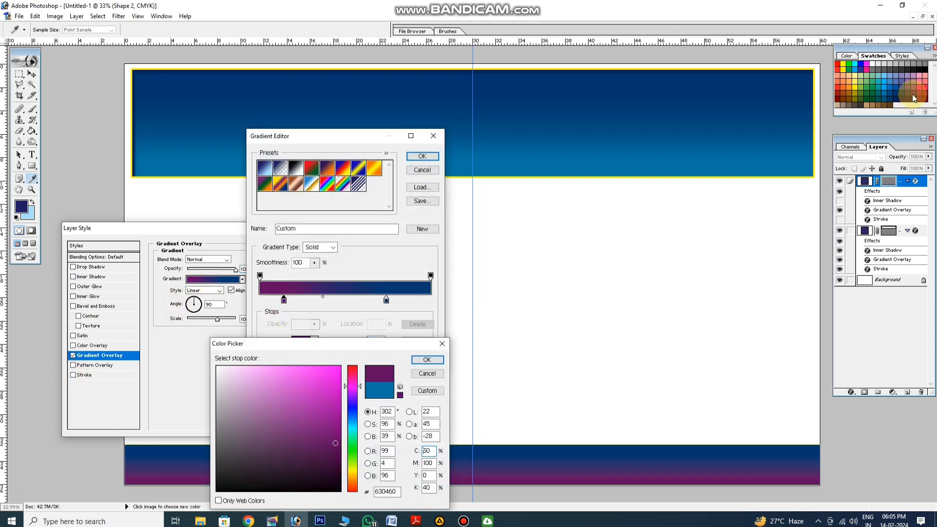
pyautogui.press('Return')
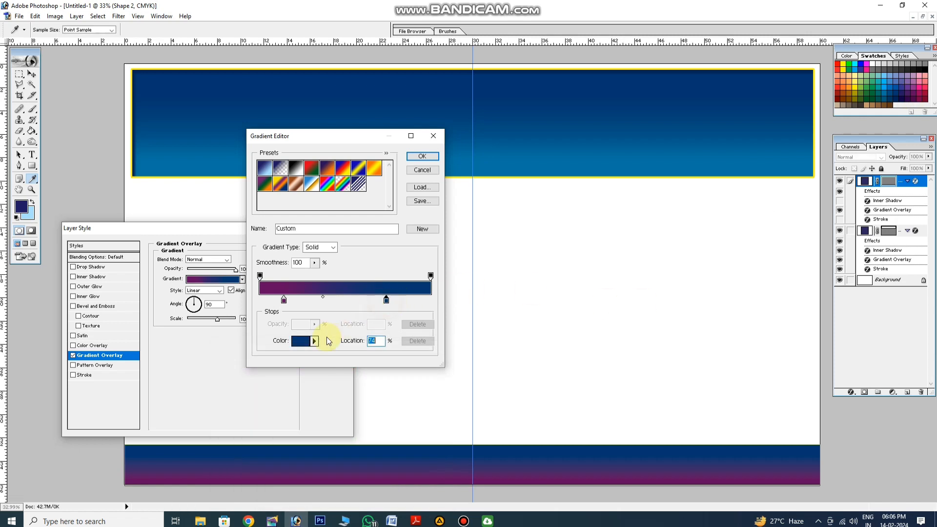
pyautogui.click(303, 341)
pyautogui.click(914, 97)
pyautogui.press('Return')
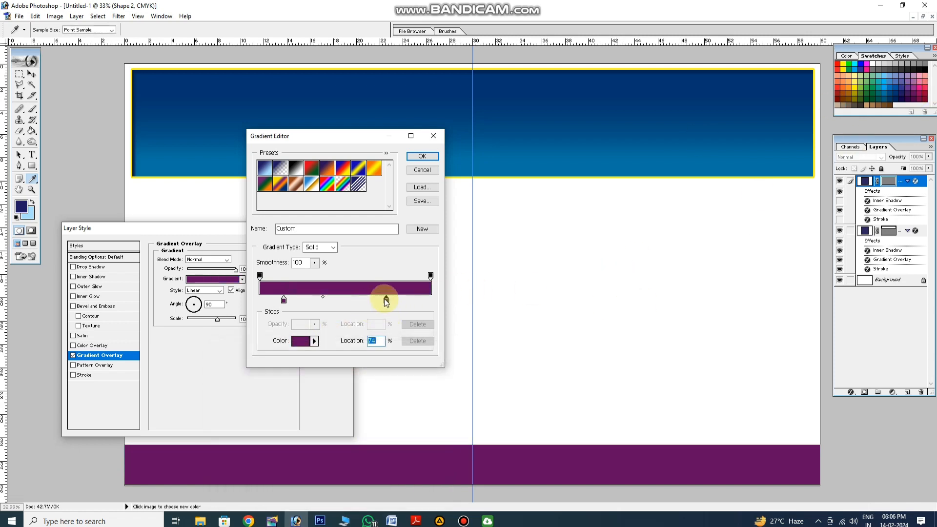
# Shift the gradient's end purple stop outward, add a reddish-pink stop in the middle, and accept the gradient
pyautogui.moveTo(387, 299); pyautogui.dragTo(404, 300)
pyautogui.click(302, 340)
pyautogui.click(920, 87)
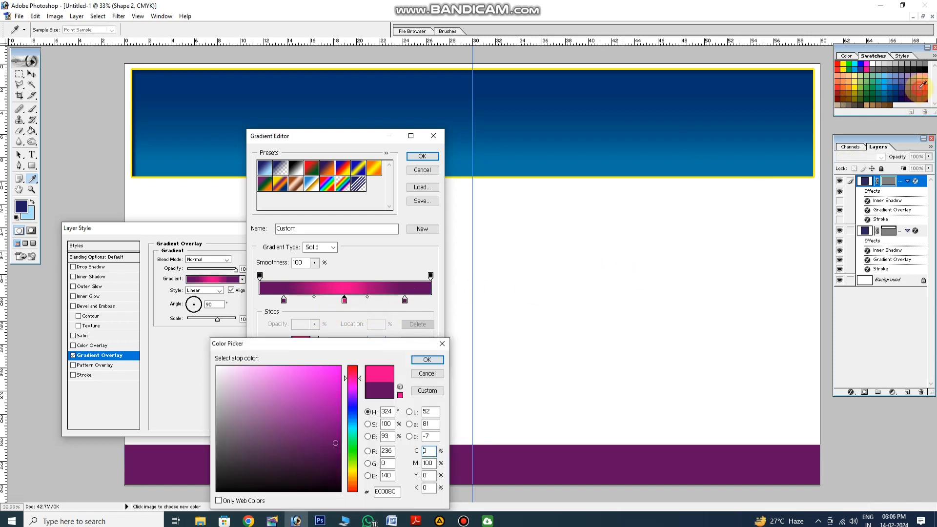
pyautogui.click(926, 88)
pyautogui.press('Return')
pyautogui.click(420, 156)
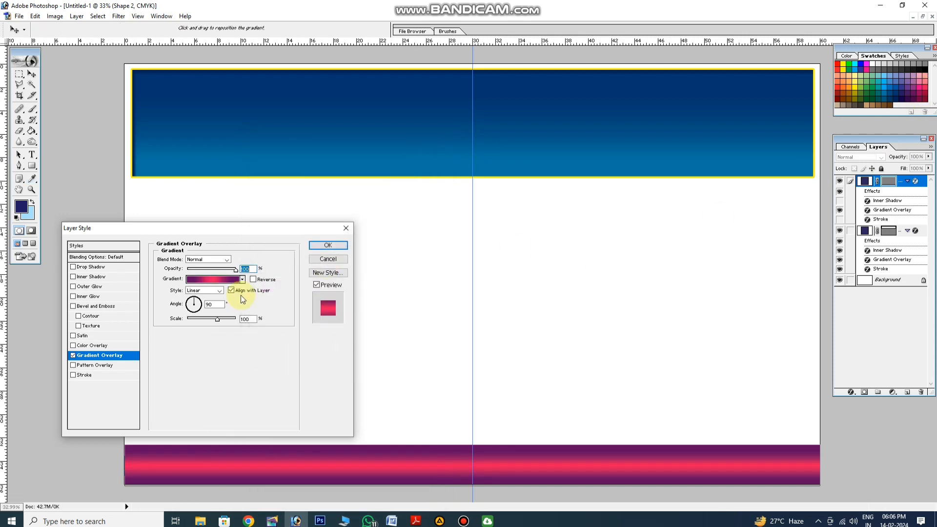
# Set the bottom bar's gradient overlay angle to 0° and apply it
pyautogui.click(216, 303)
pyautogui.write('0')
pyautogui.press('Return')
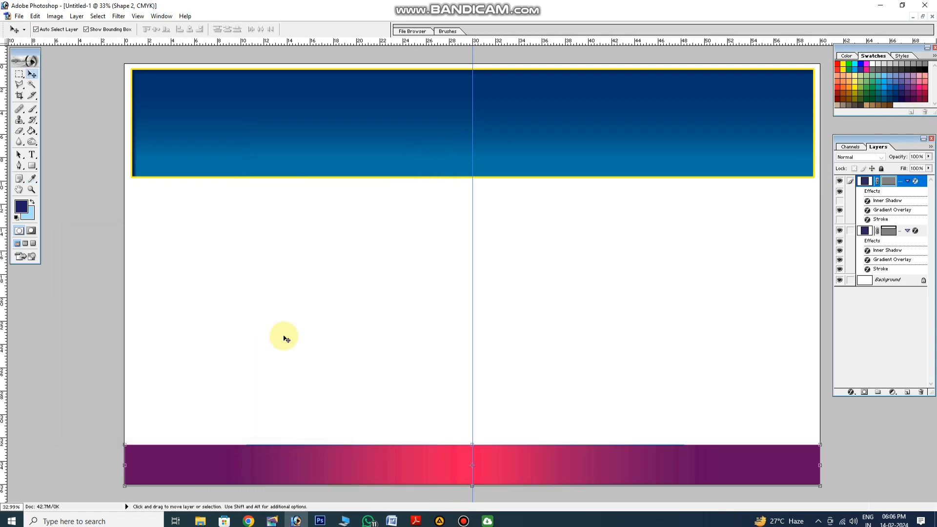
# Rebalance the bottom bar's gradient by centring the pink stop at 50% and moving the first purple stop inward
pyautogui.click(554, 418)
pyautogui.click(737, 471)
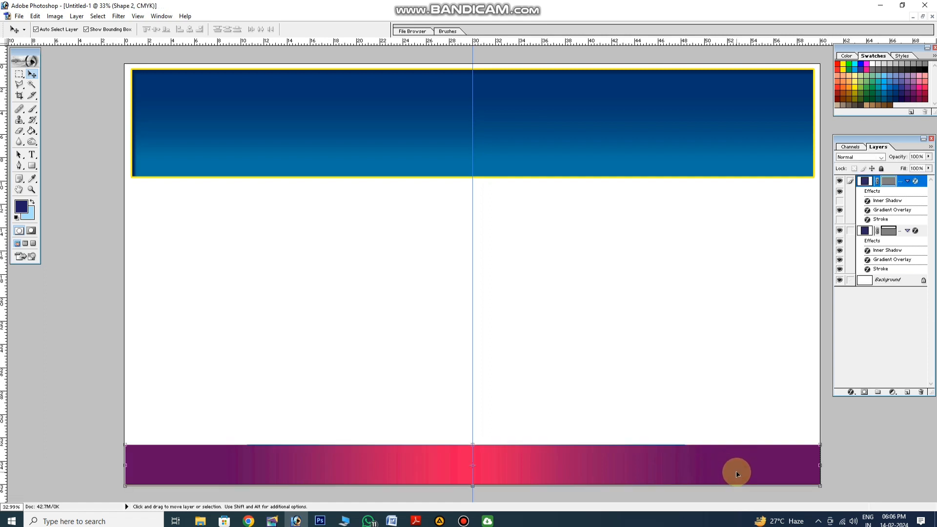
pyautogui.click(853, 394)
pyautogui.click(869, 365)
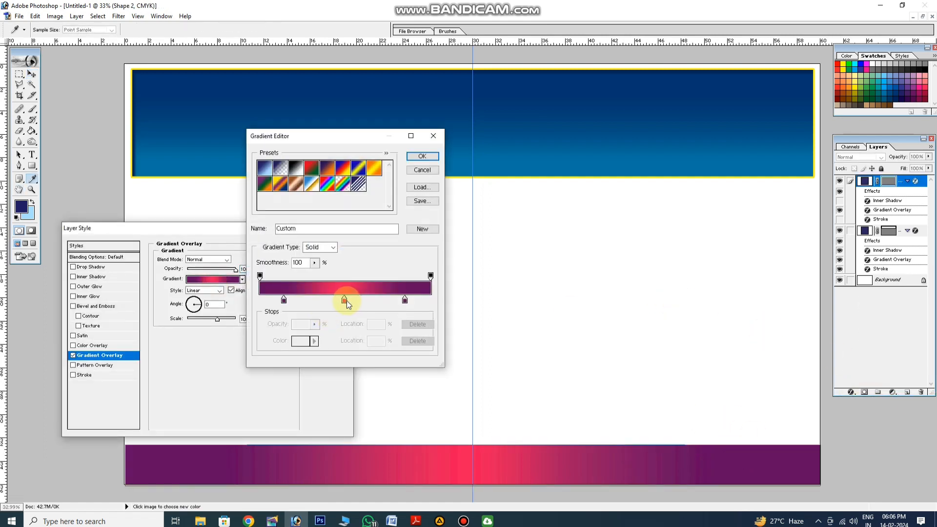
pyautogui.click(342, 299)
pyautogui.moveTo(399, 300); pyautogui.dragTo(460, 300)
pyautogui.click(404, 297)
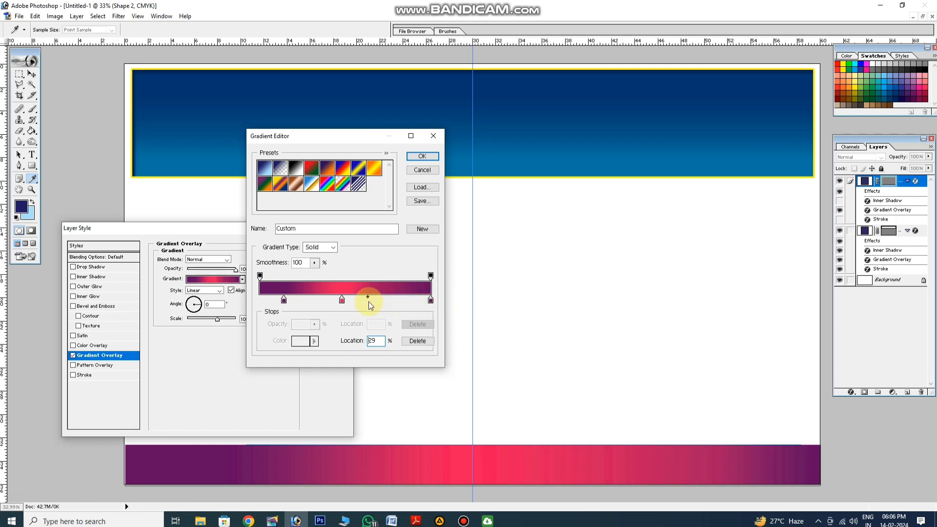
pyautogui.moveTo(430, 300); pyautogui.dragTo(404, 301)
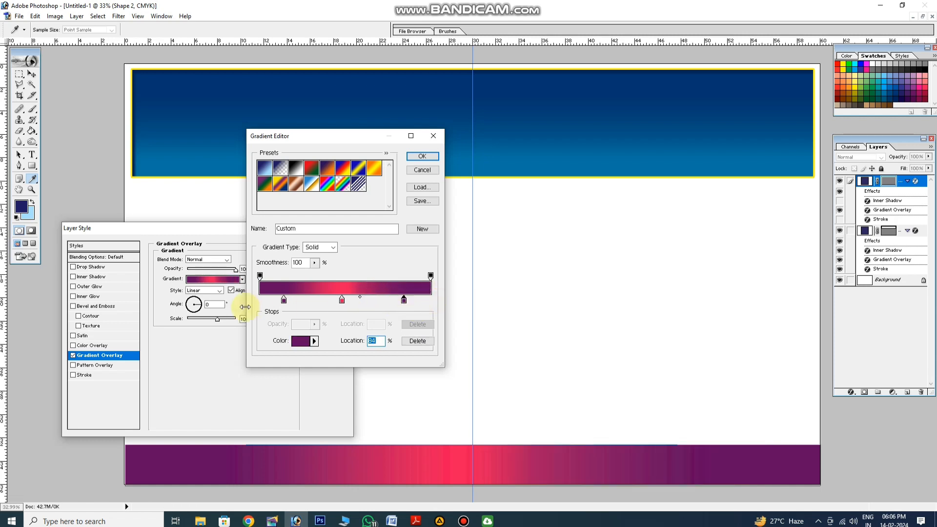
pyautogui.moveTo(342, 302)
pyautogui.mouseDown()
pyautogui.moveTo(355, 304)
pyautogui.moveTo(347, 305)
pyautogui.mouseUp()
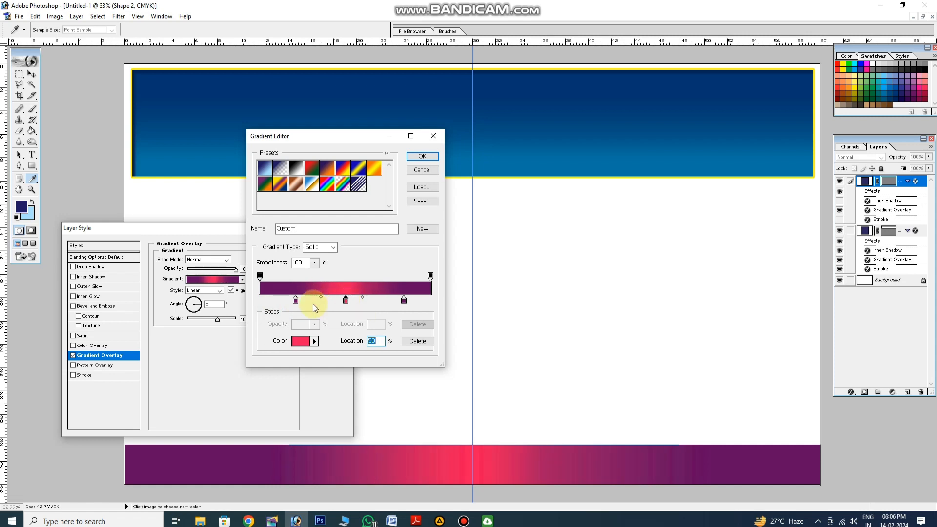
pyautogui.press('Return')
pyautogui.press('Return')
# Inspect the bottom bar's gradient along its full width at actual pixel size, then return to the whole banner
pyautogui.rightClick(411, 296)
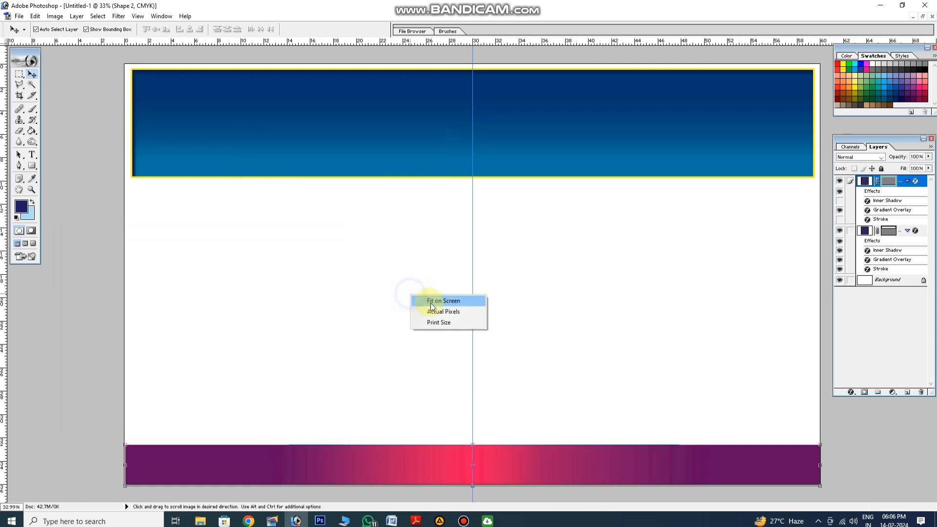
pyautogui.click(435, 311)
pyautogui.moveTo(442, 337); pyautogui.dragTo(512, 146)
pyautogui.moveTo(405, 366); pyautogui.dragTo(502, 207)
pyautogui.moveTo(327, 393); pyautogui.dragTo(475, 393)
pyautogui.moveTo(370, 405); pyautogui.dragTo(461, 407)
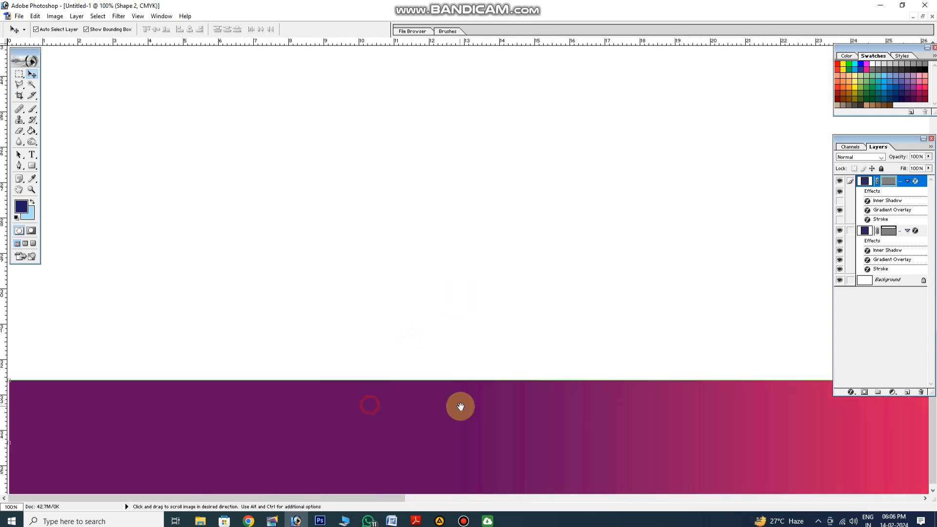
pyautogui.moveTo(596, 407); pyautogui.dragTo(440, 411)
pyautogui.moveTo(572, 400); pyautogui.dragTo(374, 398)
pyautogui.moveTo(657, 404); pyautogui.dragTo(417, 405)
pyautogui.moveTo(599, 405); pyautogui.dragTo(447, 405)
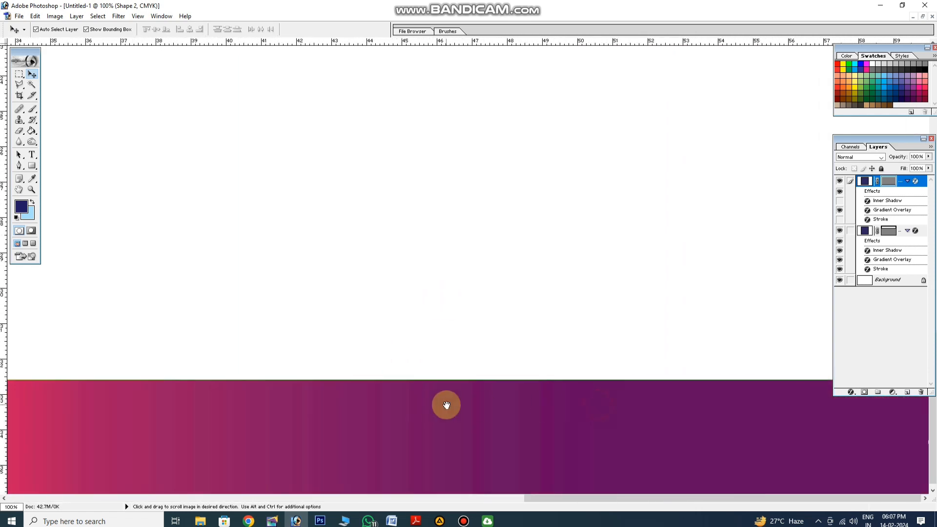
pyautogui.hotkey('ctrl', '0')
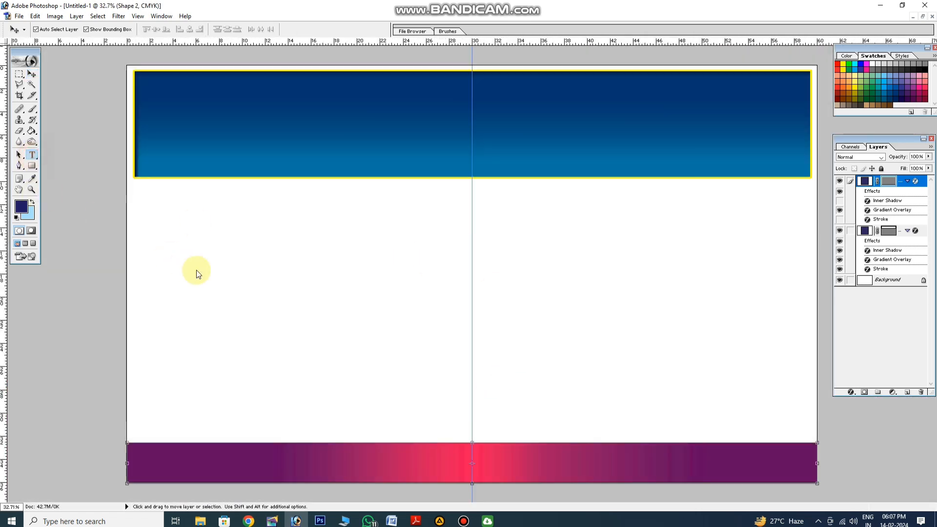
# Add the text "মডার্ণ টেলার্স" in Li Lipi Prothoma ANSI Regular at 72 pt and enlarge it to about 52 inches wide
pyautogui.click(204, 271)
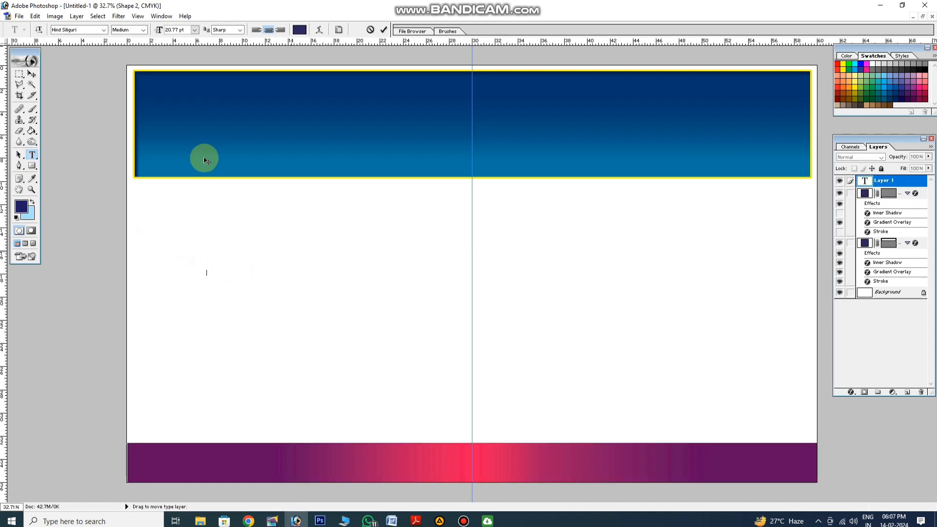
pyautogui.click(103, 30)
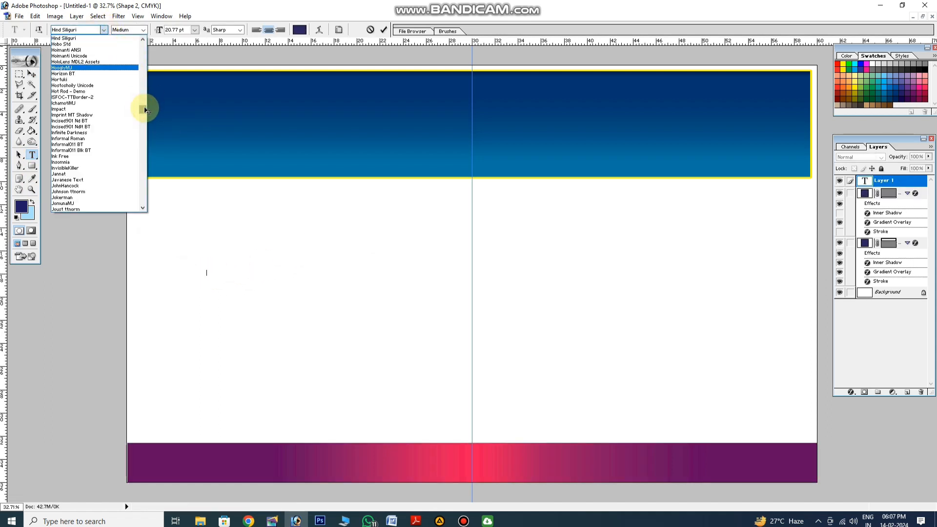
pyautogui.moveTo(146, 111); pyautogui.dragTo(142, 122)
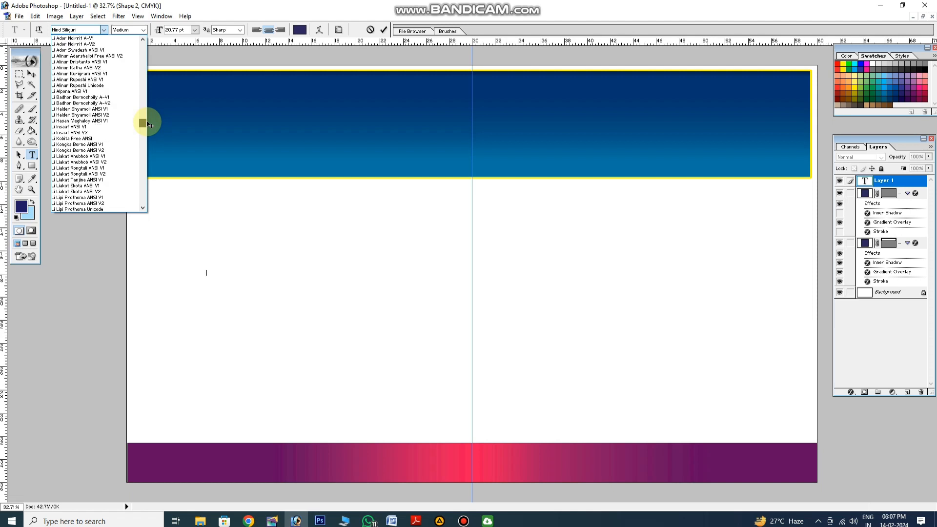
pyautogui.click(117, 200)
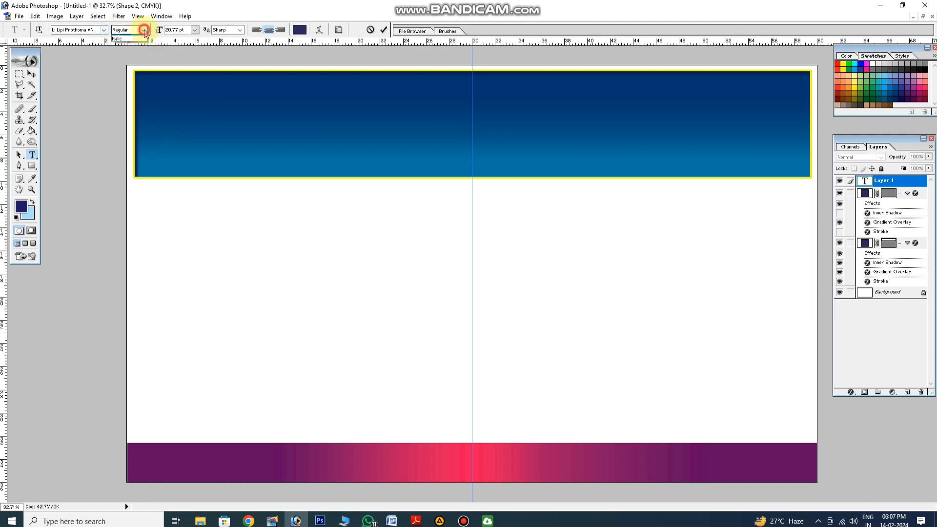
pyautogui.click(194, 30)
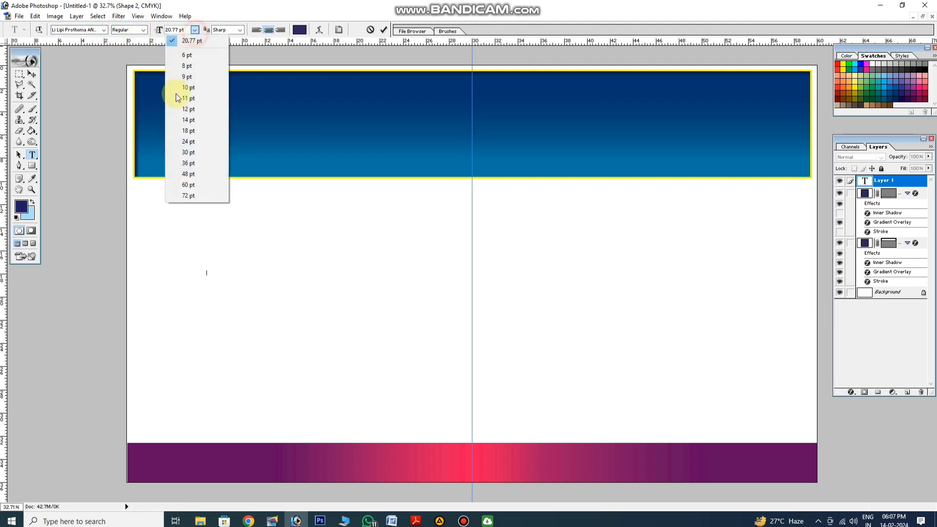
pyautogui.click(192, 196)
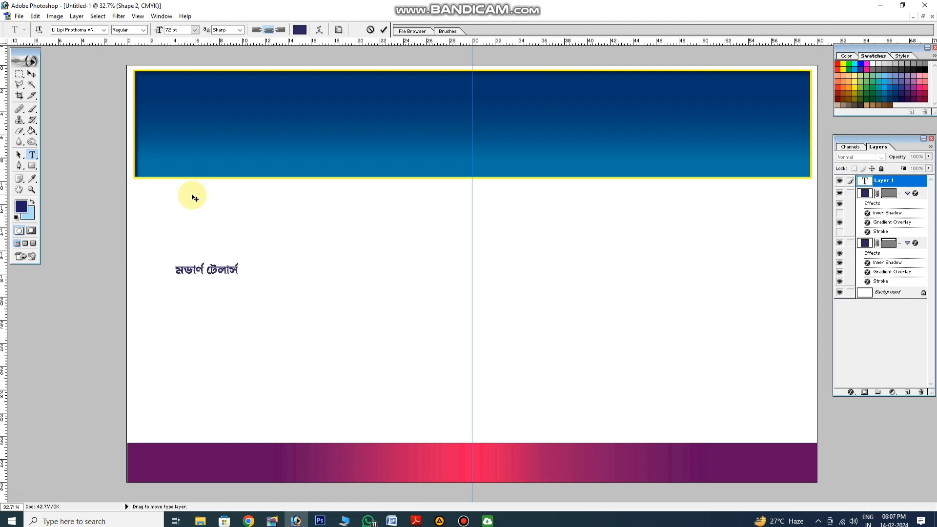
pyautogui.click(32, 74)
pyautogui.moveTo(239, 277); pyautogui.dragTo(772, 328)
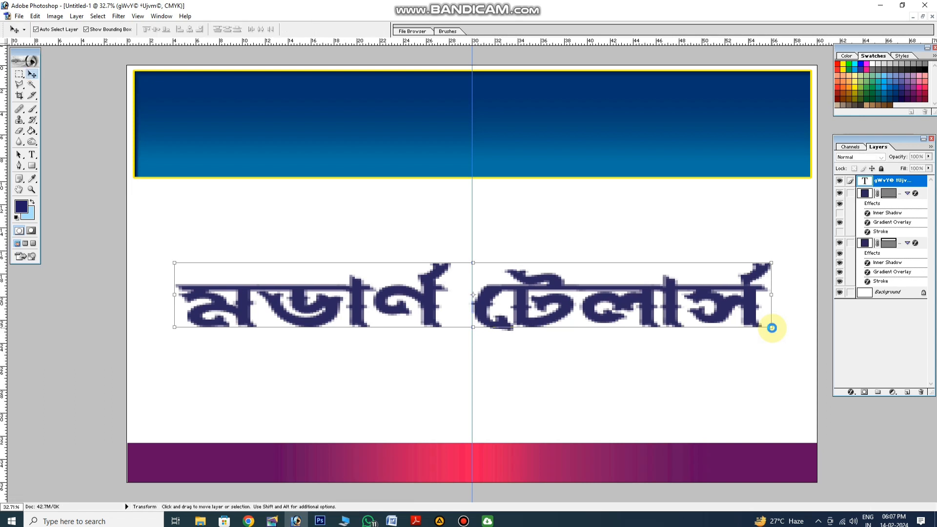
# Move the title into the blue header and stretch it to about 56 inches wide and 6.7 inches high
pyautogui.press('Return')
pyautogui.moveTo(565, 304); pyautogui.dragTo(557, 132)
pyautogui.hotkey('ctrl', 't')
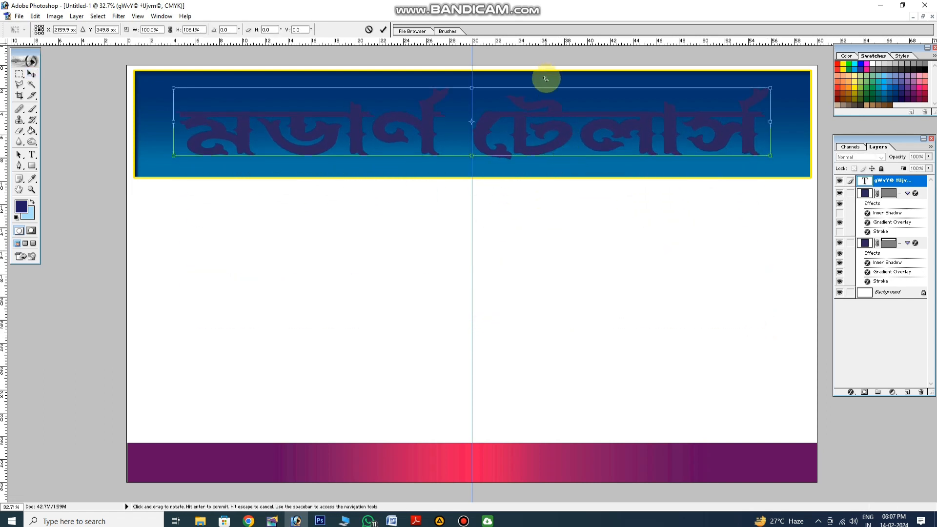
pyautogui.moveTo(545, 88); pyautogui.dragTo(544, 79)
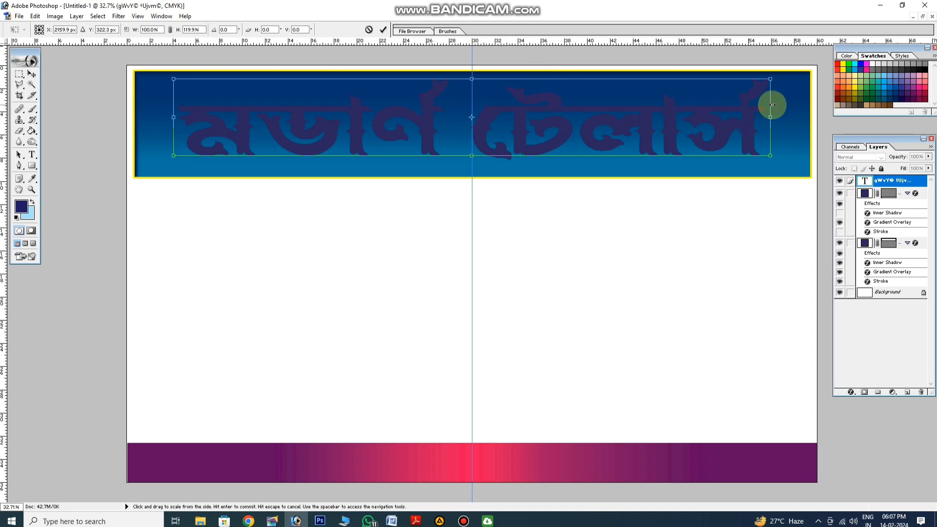
pyautogui.moveTo(772, 105); pyautogui.dragTo(797, 106)
pyautogui.press('Return')
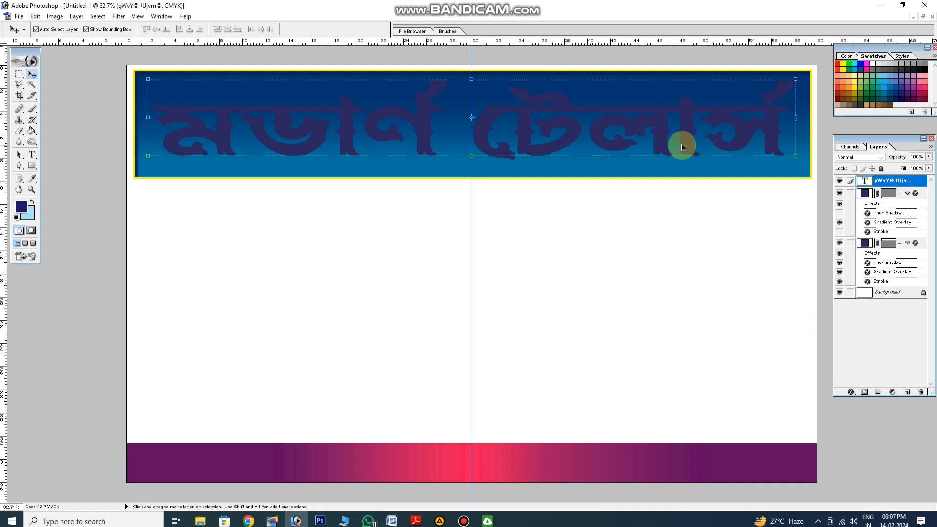
# Add a gradient overlay to the title with a yellow first stop of M 15% and Y 100%
pyautogui.click(851, 392)
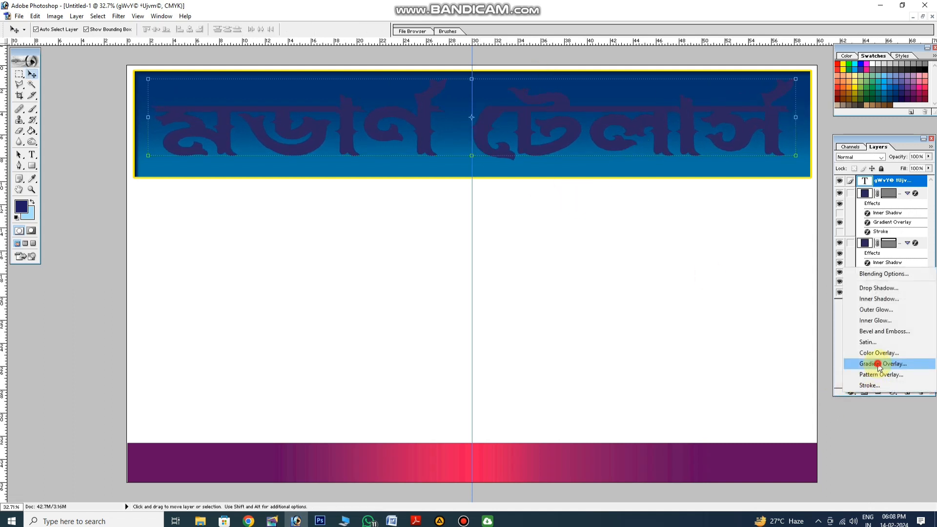
pyautogui.click(878, 364)
pyautogui.click(215, 279)
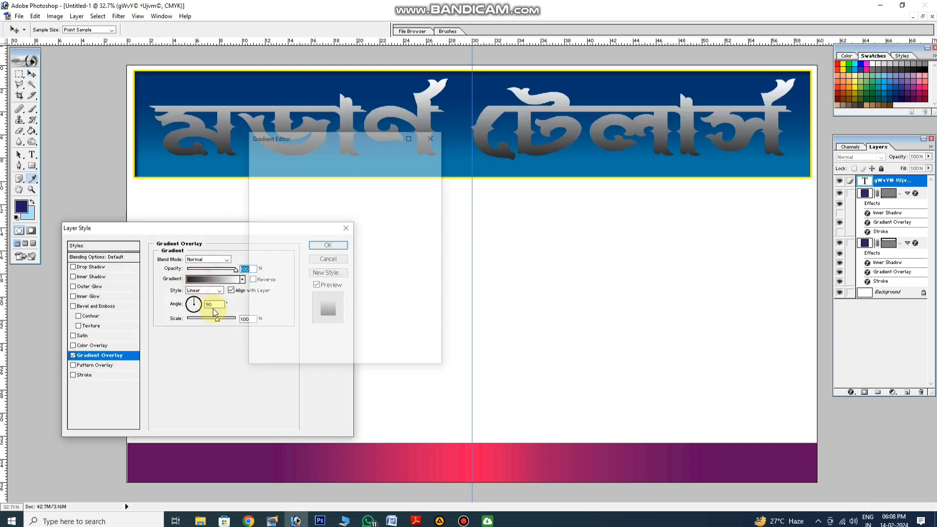
pyautogui.click(302, 341)
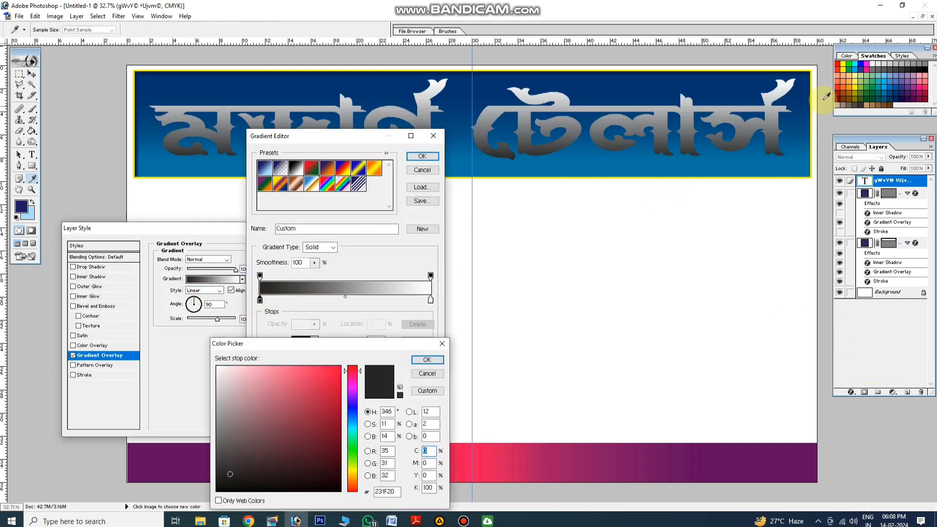
pyautogui.click(844, 67)
pyautogui.write('40')
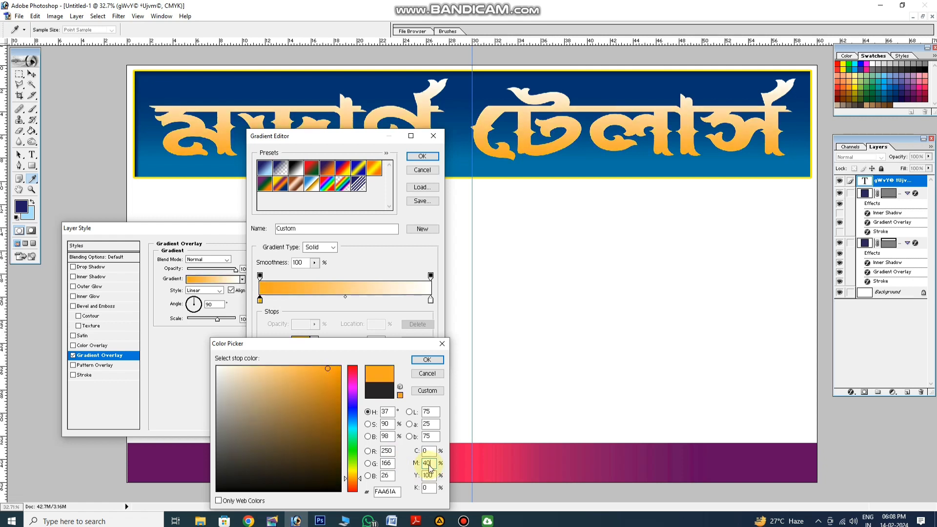
pyautogui.write('15')
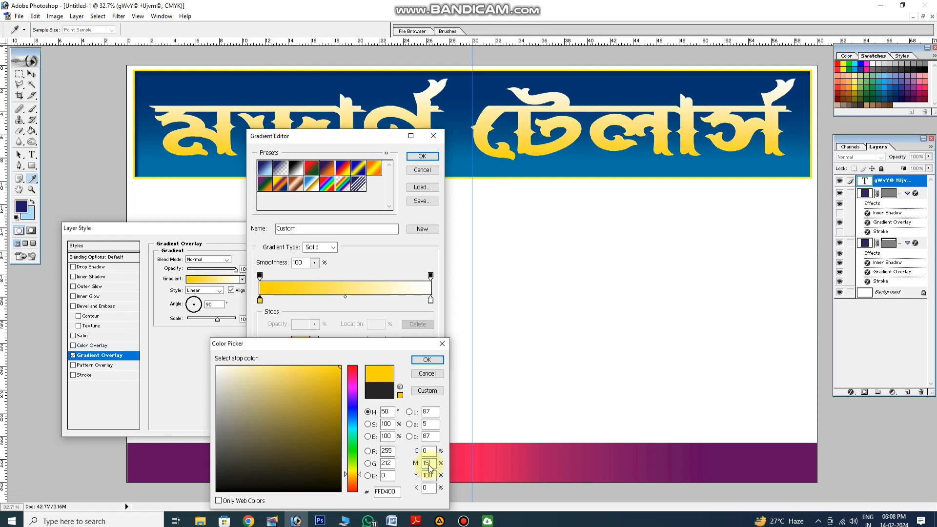
pyautogui.click(427, 359)
# Reposition the title's gradient stops, placing yellow at 10% and white at about 50%
pyautogui.moveTo(431, 300); pyautogui.dragTo(355, 301)
pyautogui.moveTo(260, 301); pyautogui.dragTo(278, 299)
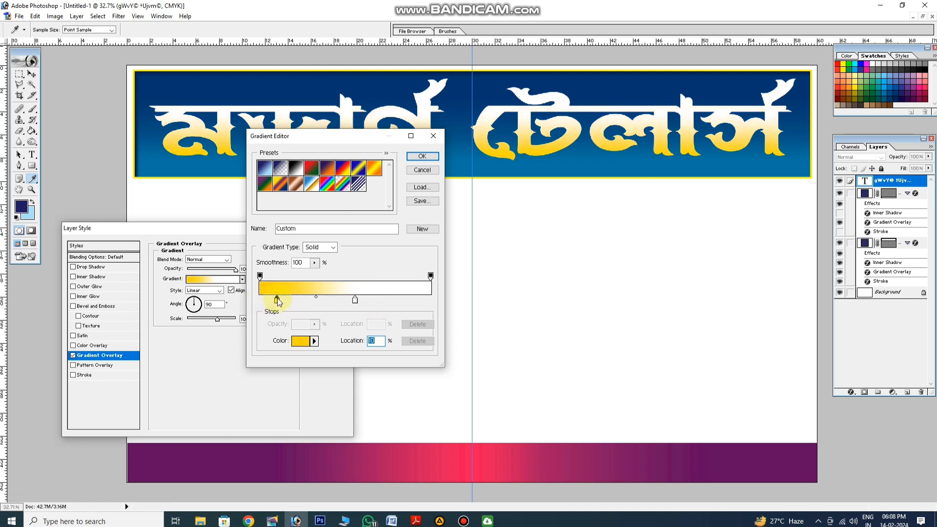
pyautogui.moveTo(355, 300); pyautogui.dragTo(345, 301)
pyautogui.press('Return')
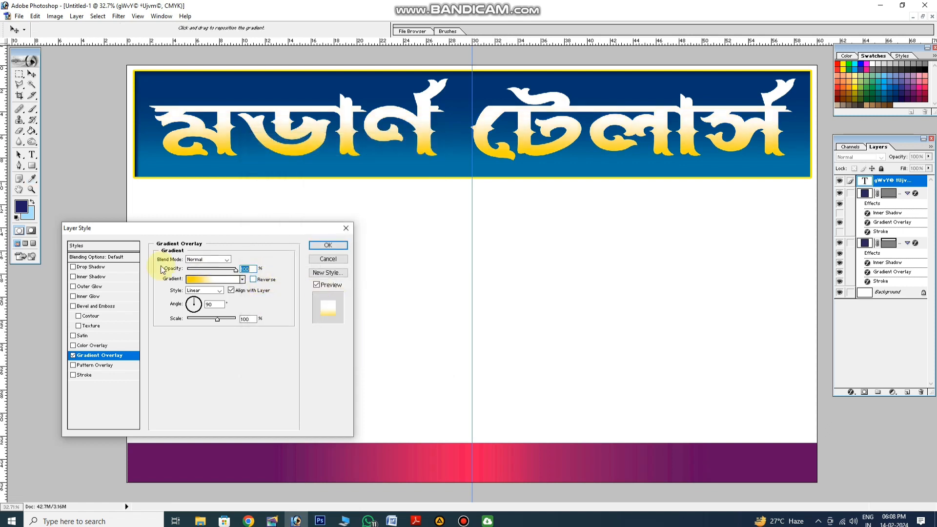
pyautogui.click(90, 267)
pyautogui.click(242, 261)
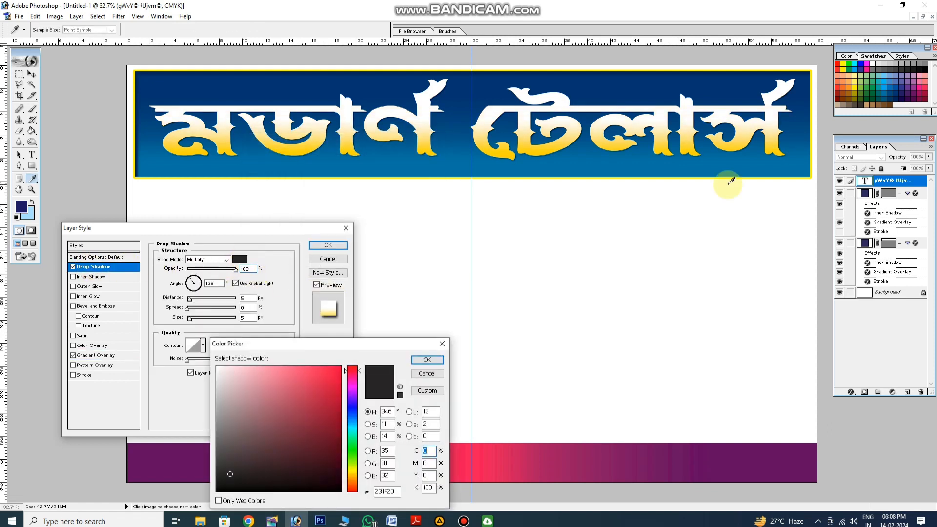
pyautogui.press('Return')
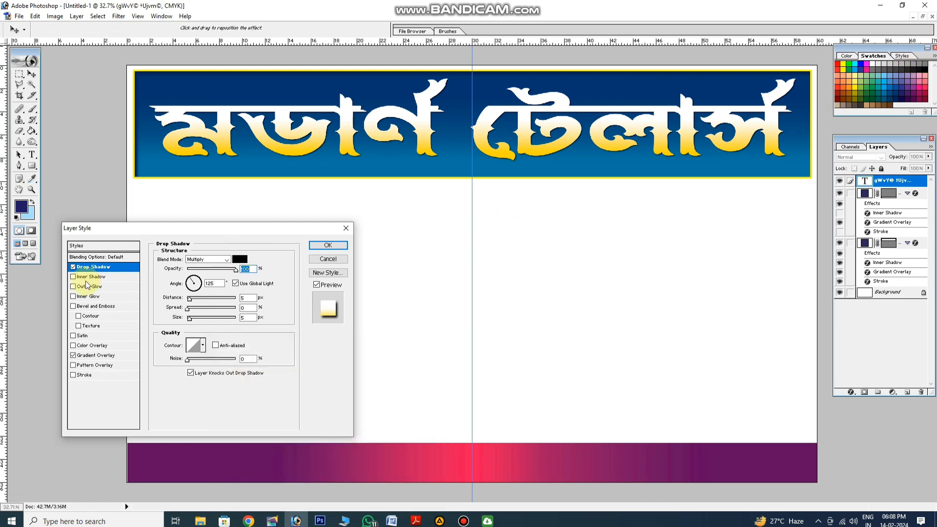
# Apply the title's gradient style, duplicate the title slightly up and to the left, and select the original beneath
pyautogui.click(320, 244)
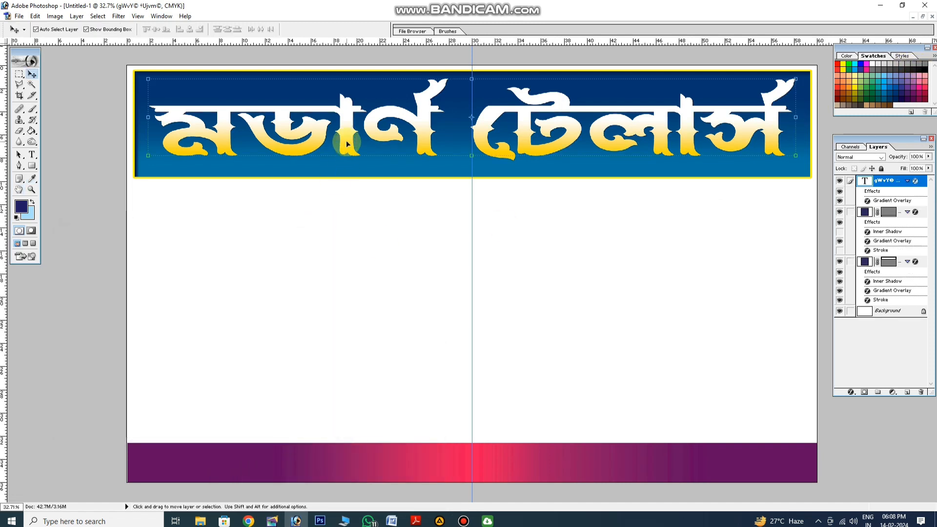
pyautogui.keyDown('alt'); pyautogui.moveTo(341, 139); pyautogui.dragTo(335, 135); pyautogui.keyUp('alt')
pyautogui.click(352, 157)
pyautogui.click(355, 155)
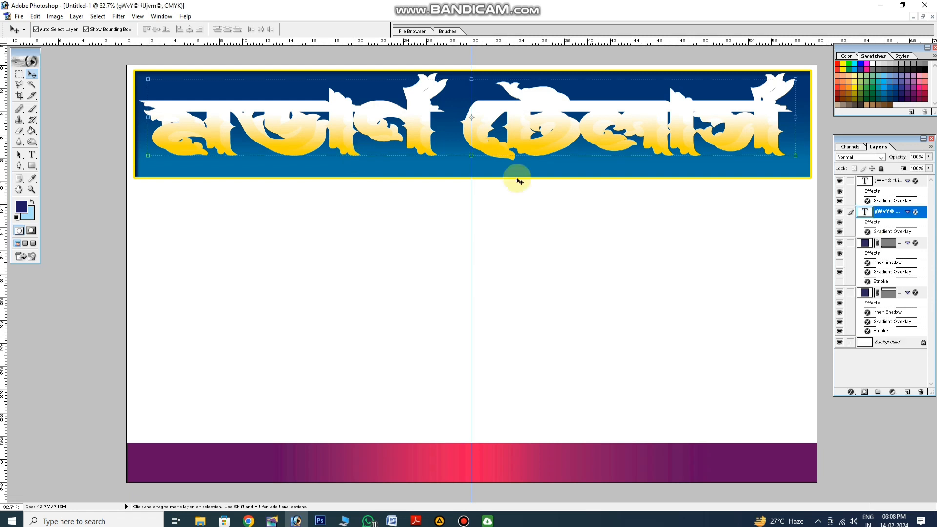
# Change the yellow stop in the lower title's gradient overlay to black
pyautogui.click(859, 393)
pyautogui.click(861, 358)
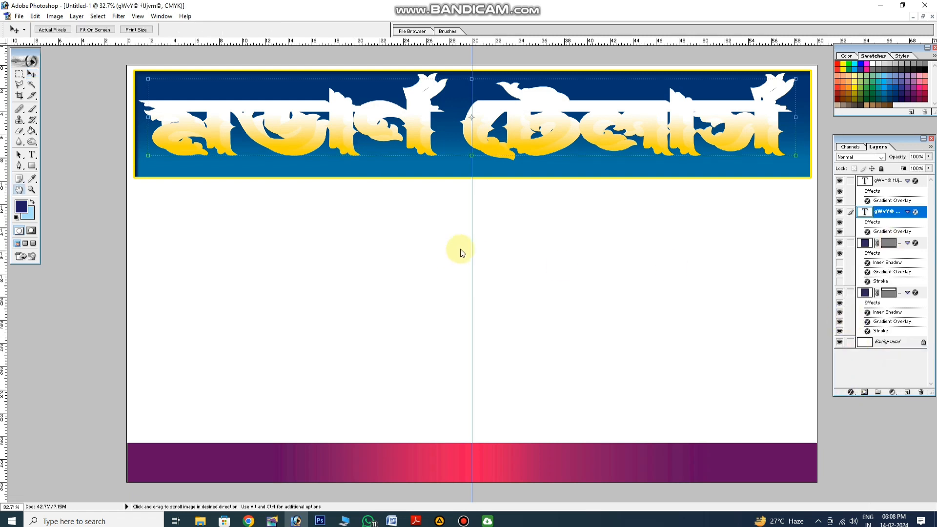
pyautogui.click(73, 345)
pyautogui.click(97, 355)
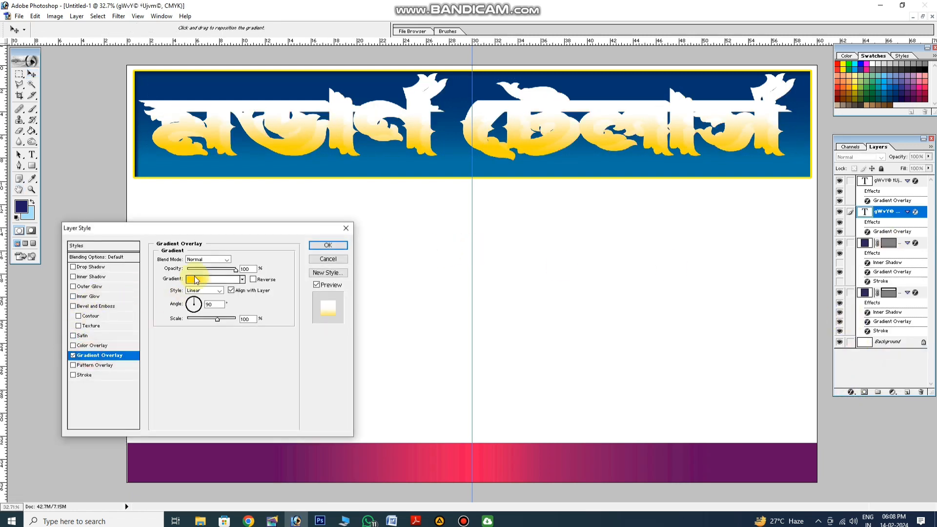
pyautogui.click(210, 279)
pyautogui.click(277, 301)
pyautogui.click(301, 342)
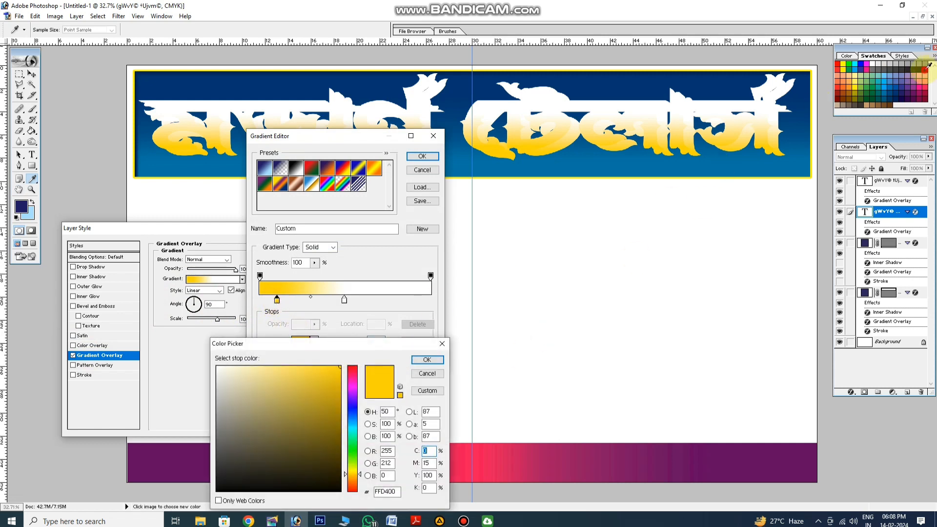
pyautogui.click(928, 65)
pyautogui.press('Return')
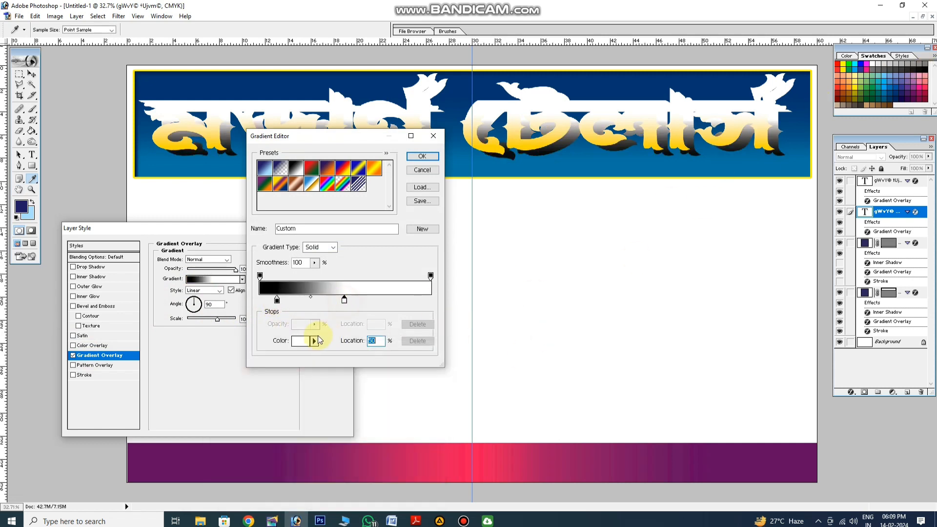
# Recolour the lower title gradient's white stop to cyan (C 100%) and add a black stop at the far end
pyautogui.click(301, 342)
pyautogui.click(857, 68)
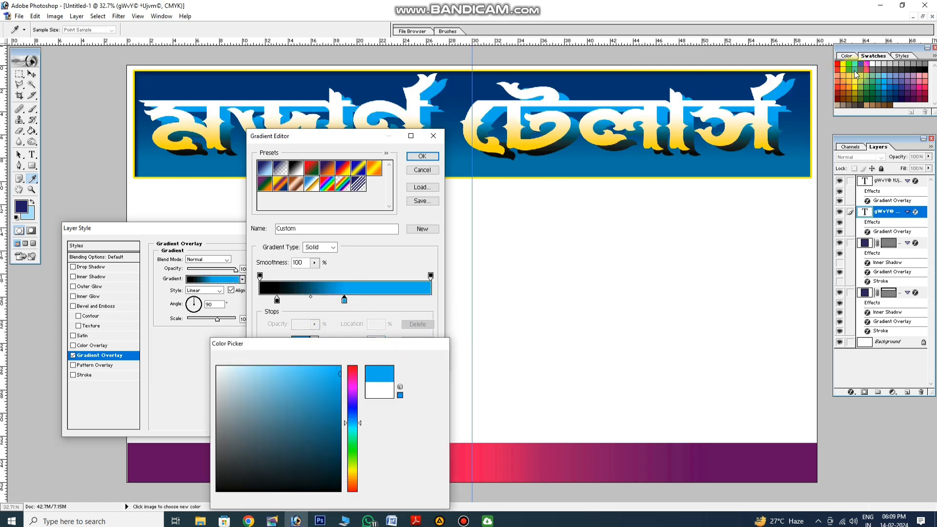
pyautogui.press('Return')
pyautogui.click(301, 342)
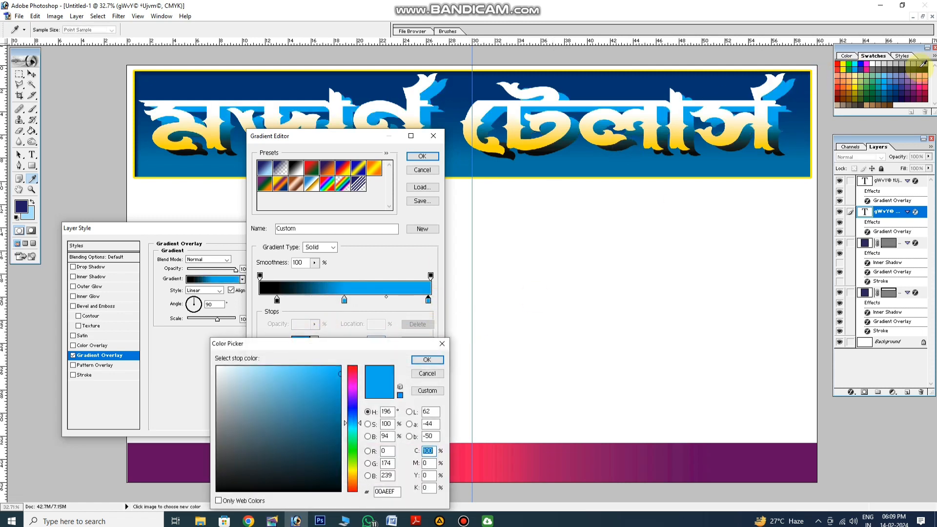
pyautogui.click(928, 67)
pyautogui.press('Return')
# Pull both black stops of the lower title's gradient inward around the cyan stop and accept the gradient
pyautogui.moveTo(430, 305); pyautogui.dragTo(389, 300)
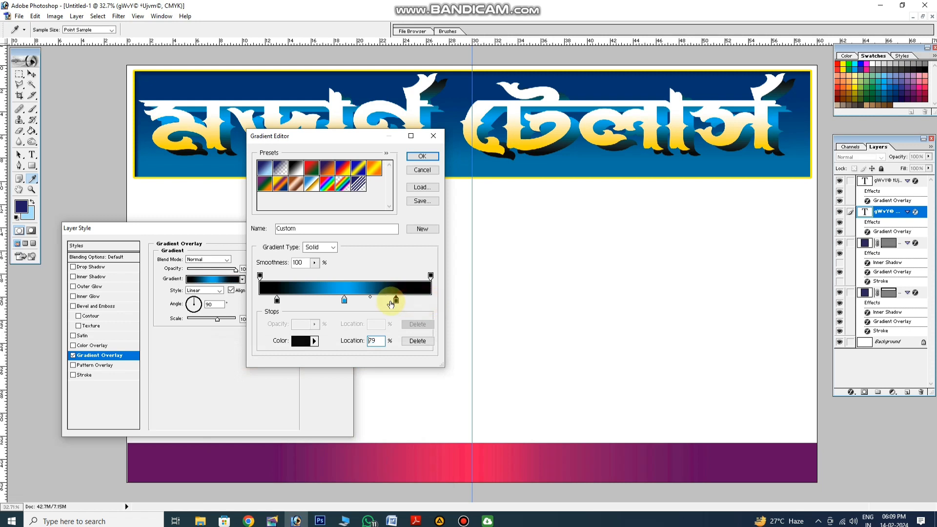
pyautogui.moveTo(277, 301); pyautogui.dragTo(298, 302)
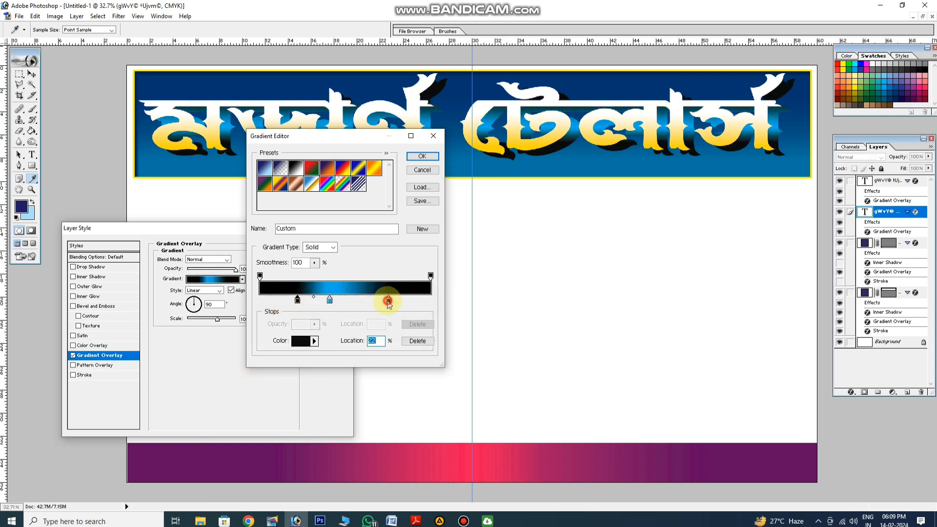
pyautogui.press('Return')
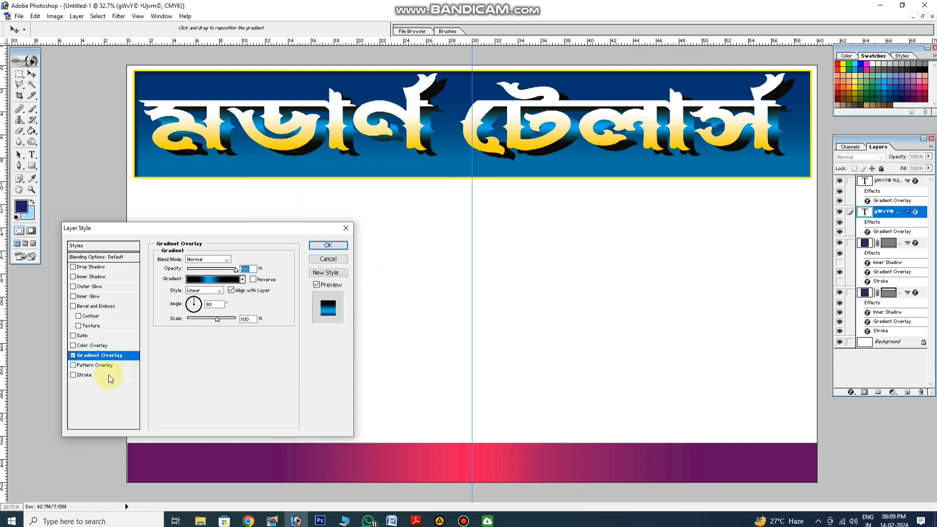
# Add a 10 px outside stroke to the lower title in blue 006090 sampled from the header
pyautogui.click(90, 376)
pyautogui.click(180, 316)
pyautogui.click(460, 147)
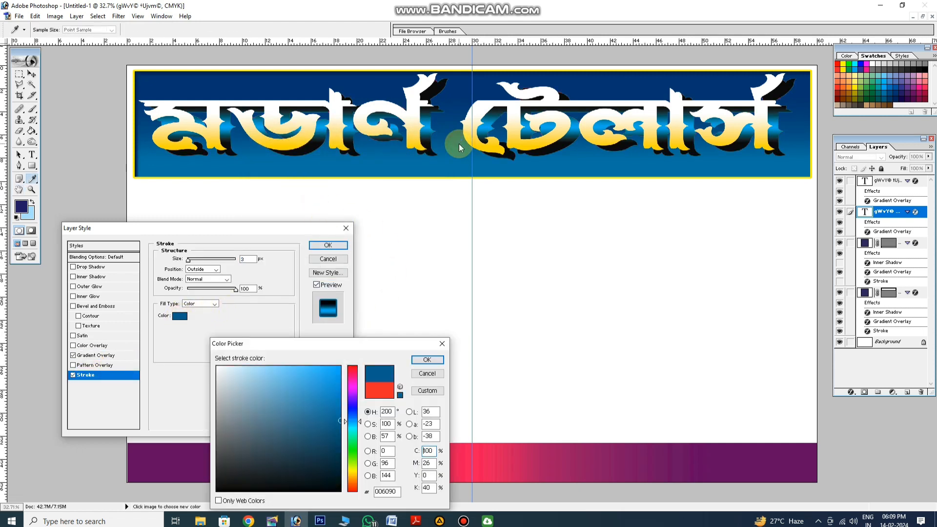
pyautogui.press('Return')
pyautogui.press('Up')
pyautogui.press('Up')
pyautogui.press('Up')
pyautogui.press('Up')
pyautogui.press('Up')
pyautogui.press('Up')
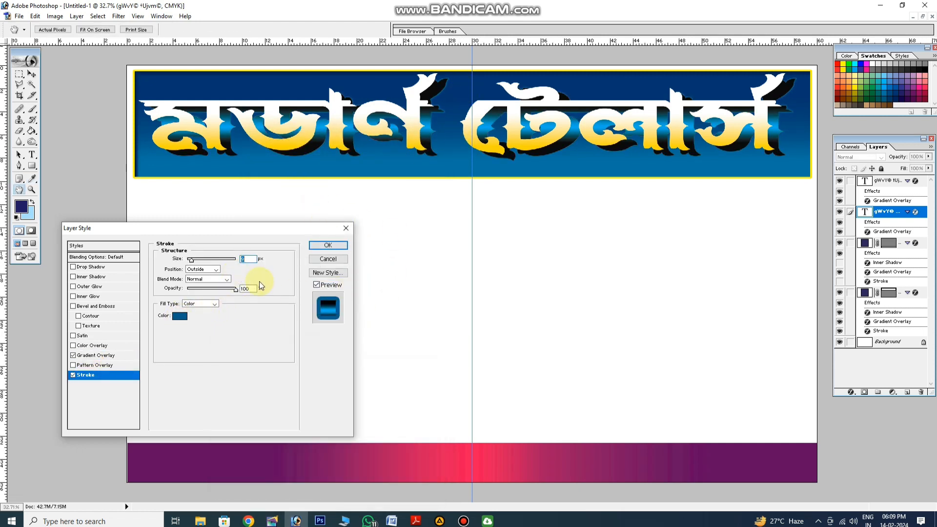
pyautogui.press('Up')
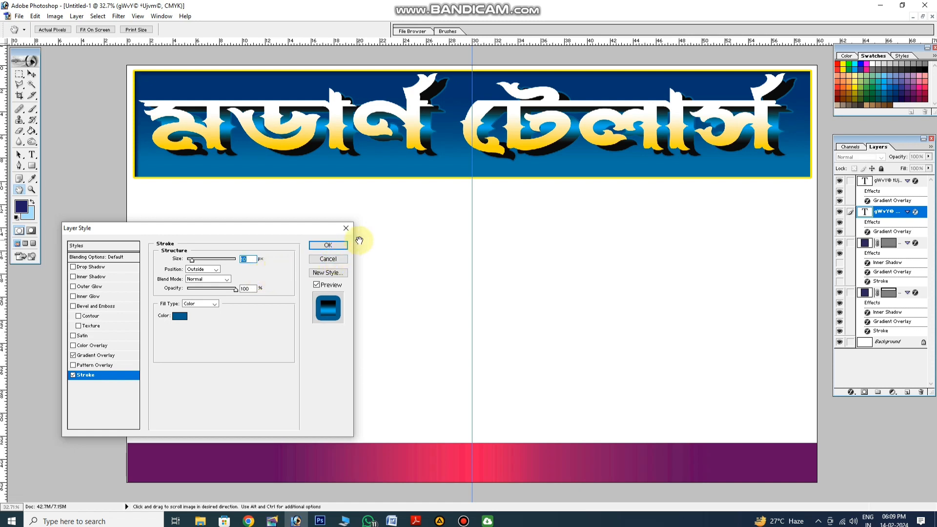
# Change the lower title's stroke colour to the darker header blue 003F78
pyautogui.click(181, 315)
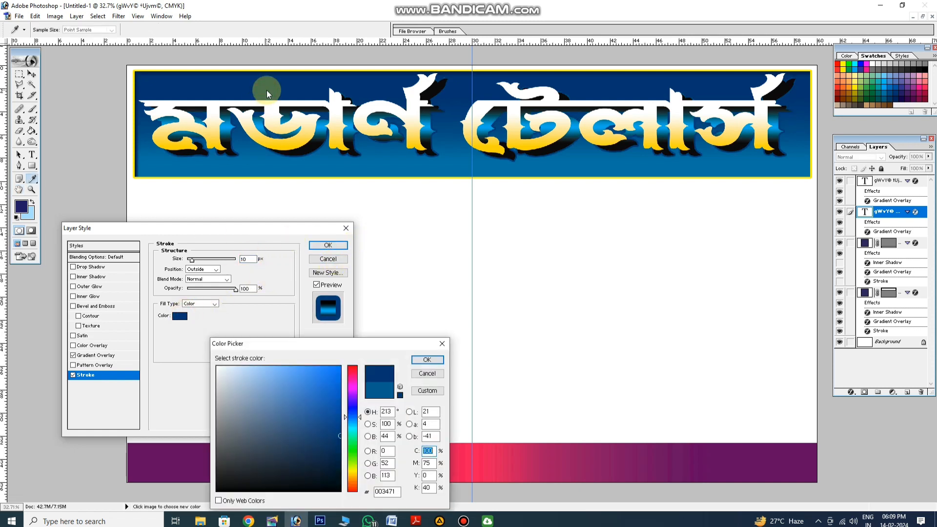
pyautogui.click(456, 111)
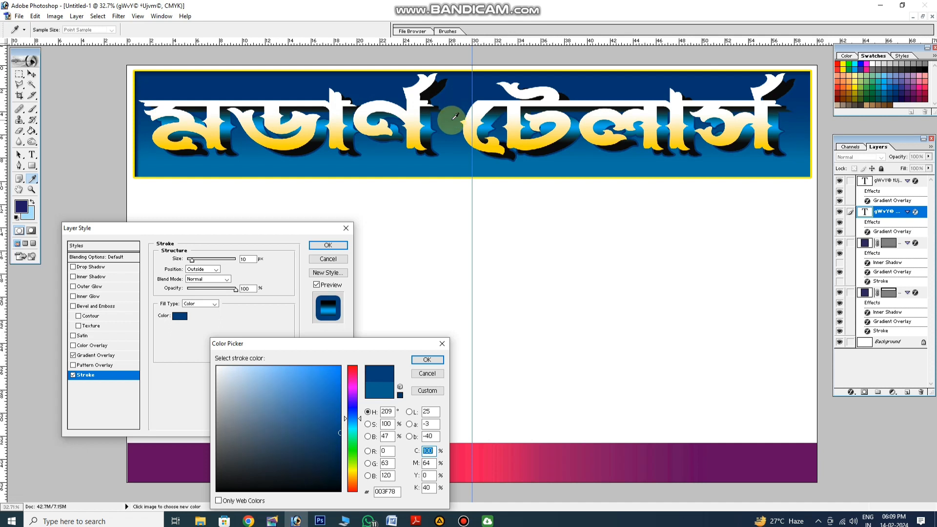
pyautogui.press('Return')
# Add a drop shadow to the lower title with 100% opacity, 26 px distance, 24% spread and 18 px size
pyautogui.click(92, 267)
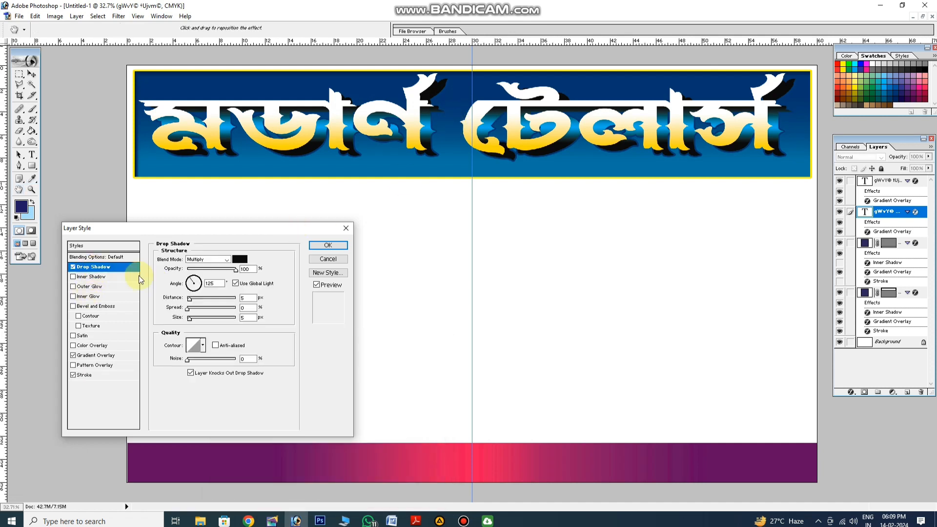
pyautogui.moveTo(228, 269); pyautogui.dragTo(236, 269)
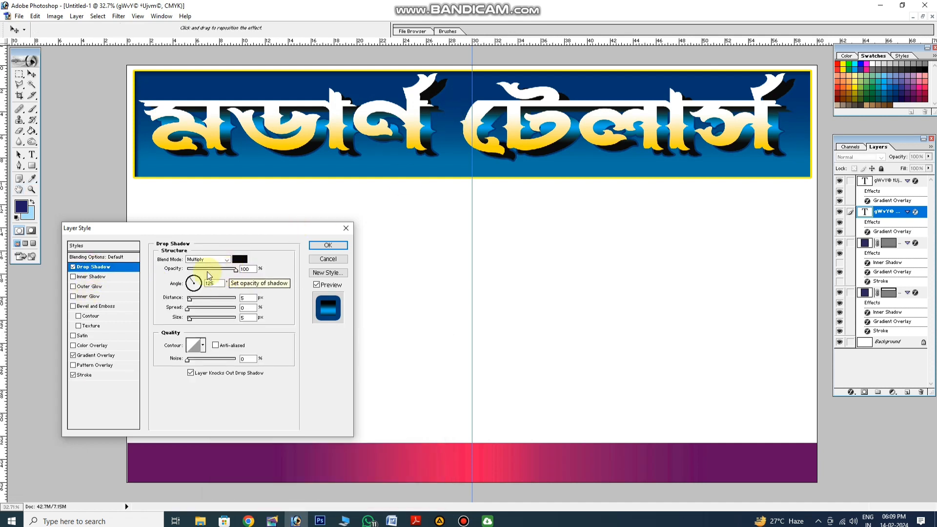
pyautogui.moveTo(199, 300); pyautogui.dragTo(201, 302)
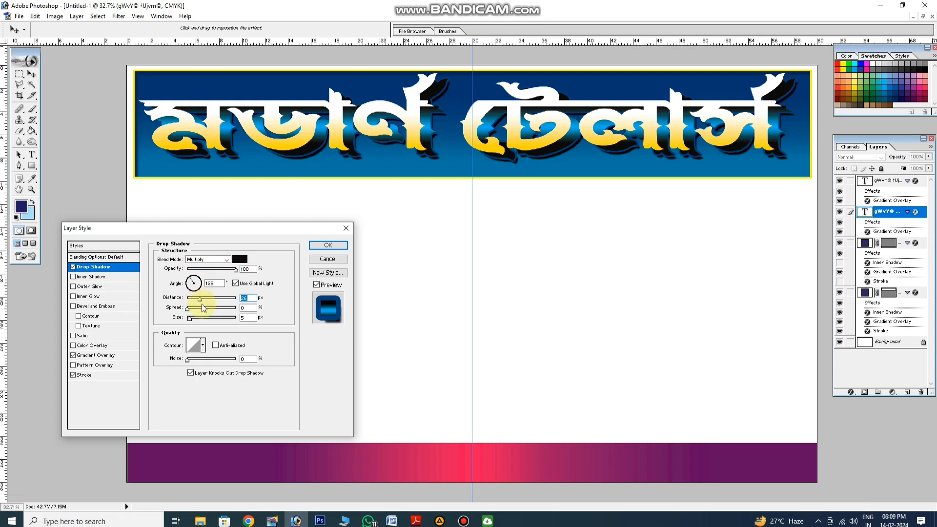
# Set the lower title's drop shadow to a very dark blue based on the header colour and apply the style
pyautogui.click(240, 260)
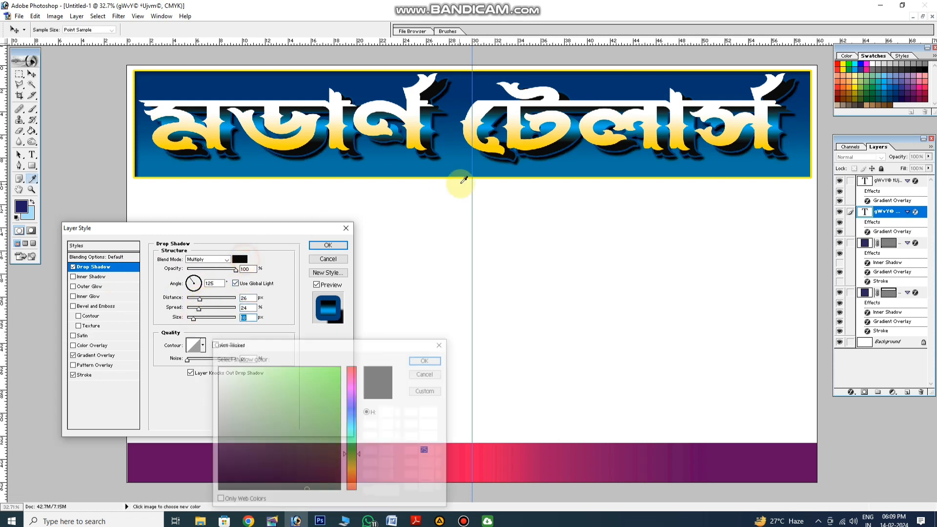
pyautogui.click(479, 143)
pyautogui.click(524, 168)
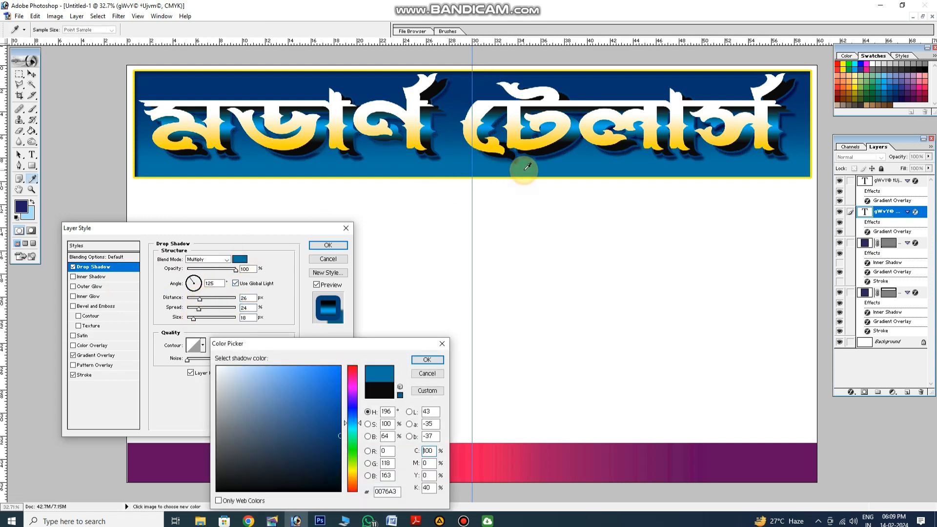
pyautogui.moveTo(320, 465); pyautogui.dragTo(341, 476)
pyautogui.press('Return')
pyautogui.press('Return')
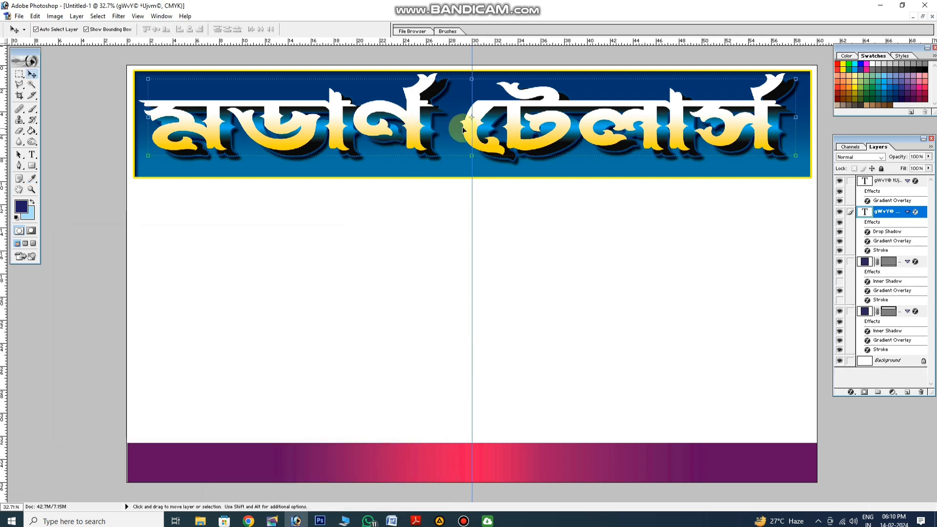
# Nudge the lower title slightly down and to the right to deepen the offset behind the top title
pyautogui.press('Down')
pyautogui.press('Down')
pyautogui.press('Down')
pyautogui.press('Down')
pyautogui.press('Right')
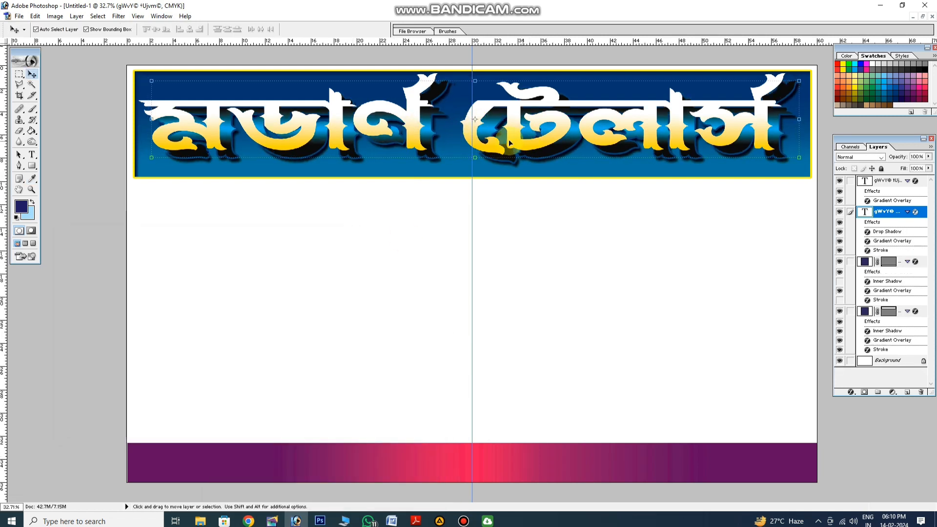
# Shift the white-and-yellow top title right and down, and nudge it back up and left to tighten its offset over the lower copy
pyautogui.moveTo(508, 133); pyautogui.dragTo(520, 141)
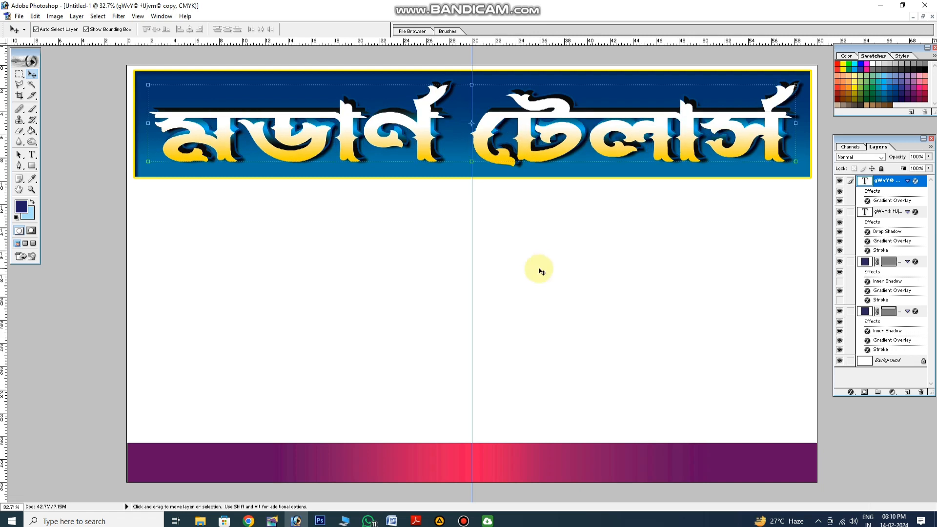
pyautogui.click(464, 522)
pyautogui.click(891, 436)
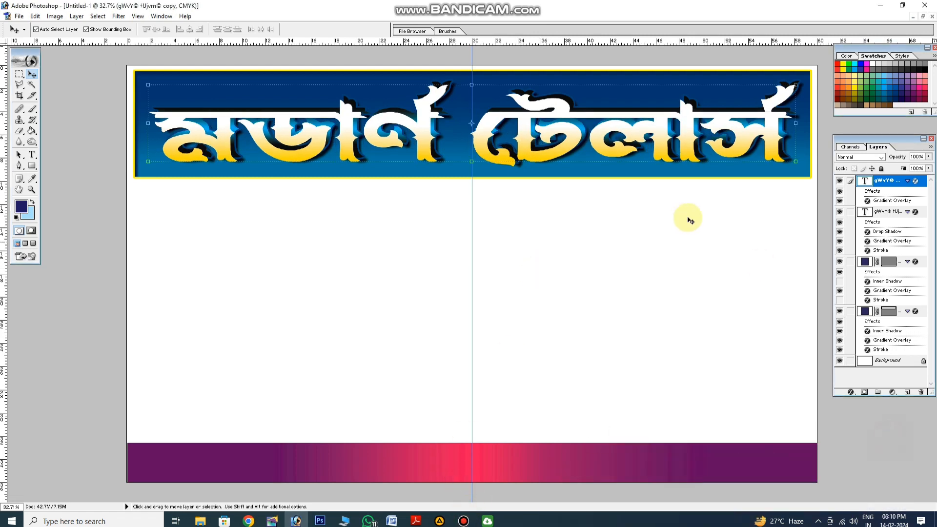
pyautogui.press('Up')
pyautogui.press('Up')
pyautogui.press('Up')
pyautogui.press('Up')
pyautogui.press('Up')
pyautogui.press('Up')
pyautogui.press('Up')
pyautogui.press('Up')
pyautogui.press('Up')
pyautogui.press('Up')
pyautogui.press('Up')
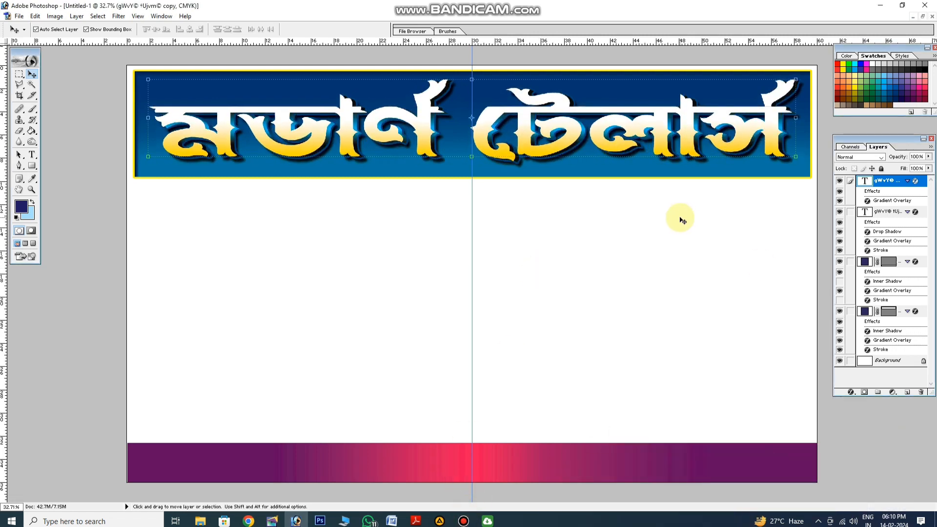
pyautogui.press('Left')
pyautogui.press('Left')
pyautogui.press('Left')
pyautogui.press('Left')
pyautogui.press('Up')
pyautogui.press('Up')
pyautogui.click(595, 221)
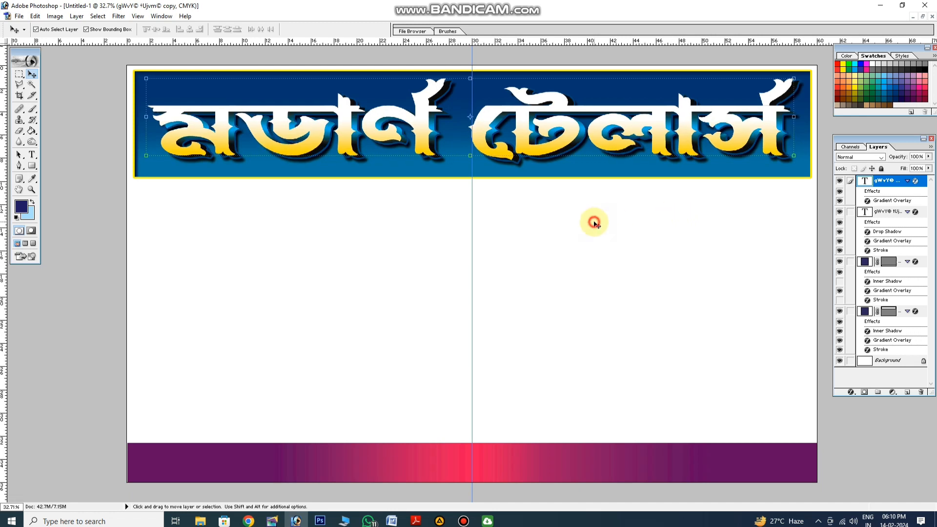
# Nudge the lower title copy slightly left behind the top title and deselect it
pyautogui.click(582, 140)
pyautogui.press('Down')
pyautogui.press('Down')
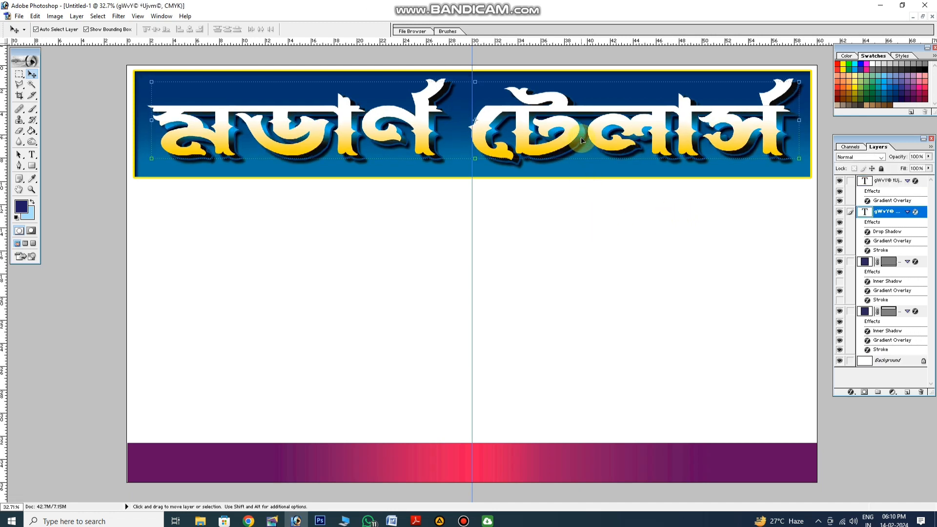
pyautogui.press('Left')
pyautogui.press('Left')
pyautogui.press('Left')
pyautogui.press('Left')
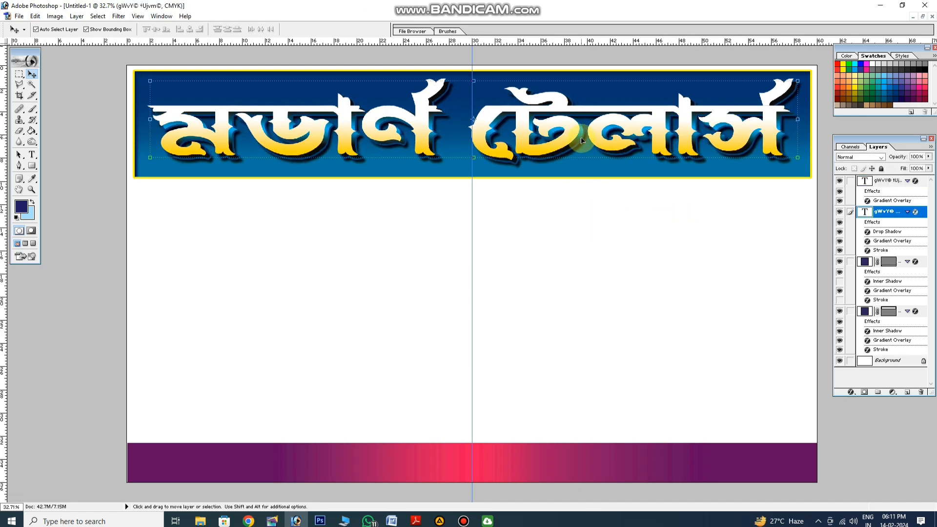
pyautogui.click(607, 195)
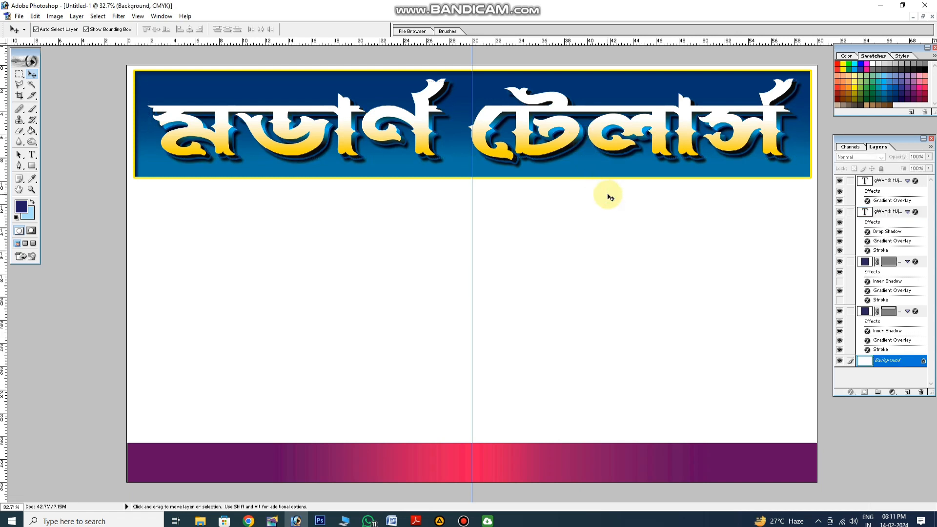
# Examine the layered title's edges and shadow at 100% zoom, and return to the full banner view
pyautogui.rightClick(668, 173)
pyautogui.click(686, 189)
pyautogui.moveTo(648, 221); pyautogui.dragTo(662, 359)
pyautogui.moveTo(583, 271); pyautogui.dragTo(732, 322)
pyautogui.moveTo(469, 323); pyautogui.dragTo(602, 324)
pyautogui.moveTo(376, 322); pyautogui.dragTo(536, 322)
pyautogui.moveTo(424, 322); pyautogui.dragTo(514, 323)
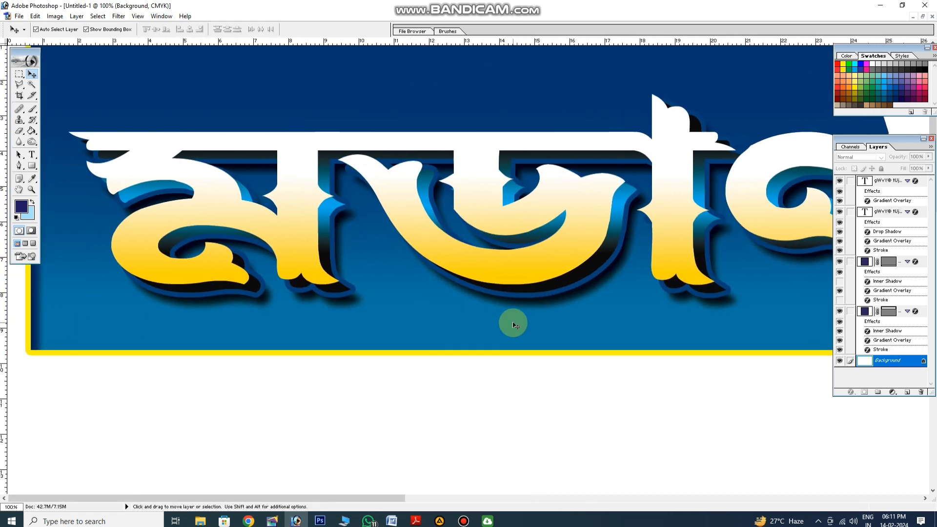
pyautogui.hotkey('ctrl', '0')
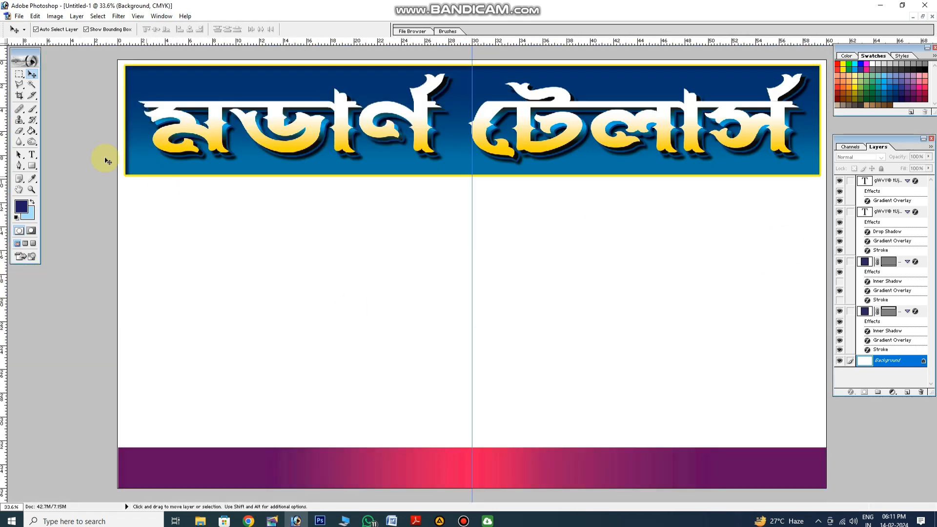
# Add a line of text with the shop's Bengali address in the banner's empty white area
pyautogui.click(35, 156)
pyautogui.click(227, 297)
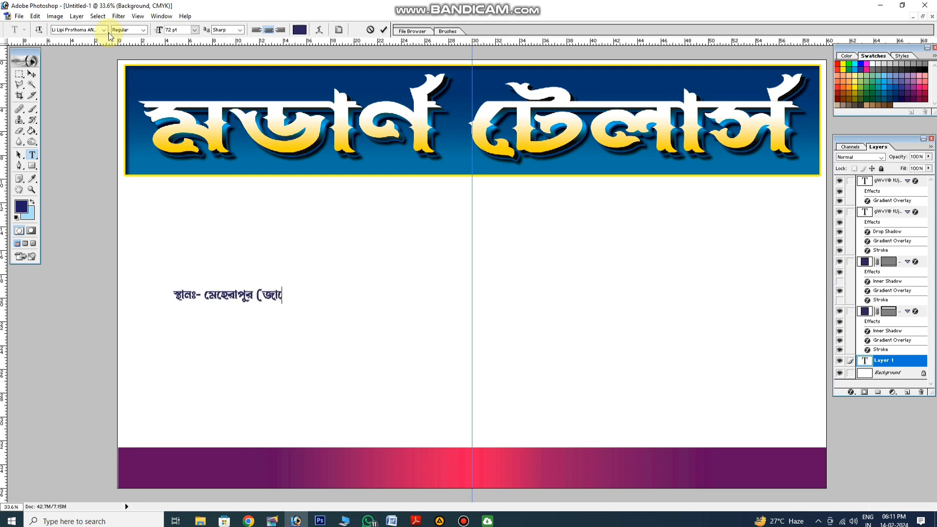
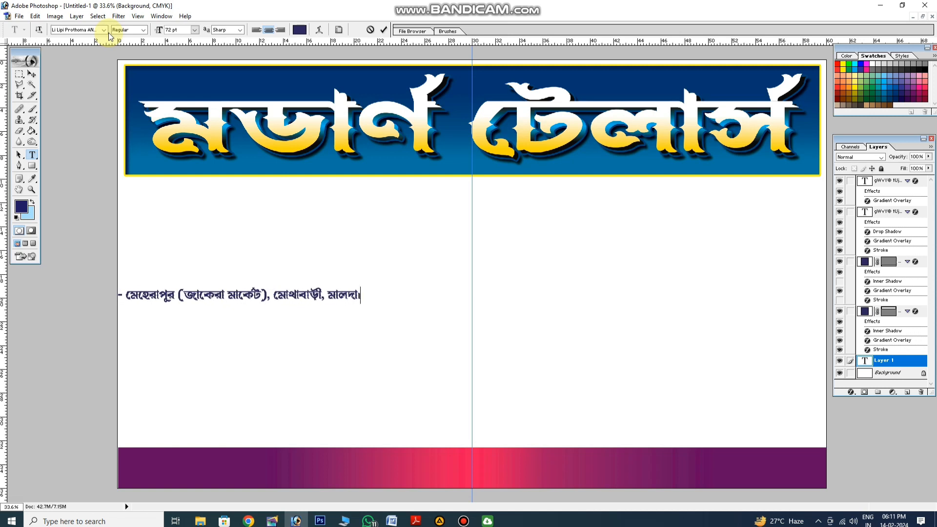
# Change the font of the whole address line to Shorif Jonota Bijoy and commit the text
pyautogui.hotkey('ctrl', 'a')
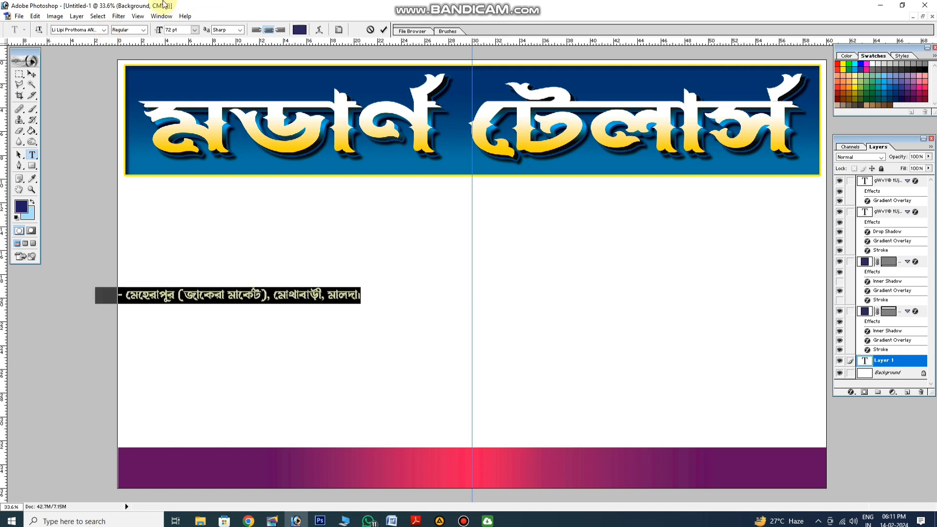
pyautogui.click(103, 32)
pyautogui.moveTo(135, 75); pyautogui.dragTo(155, 182)
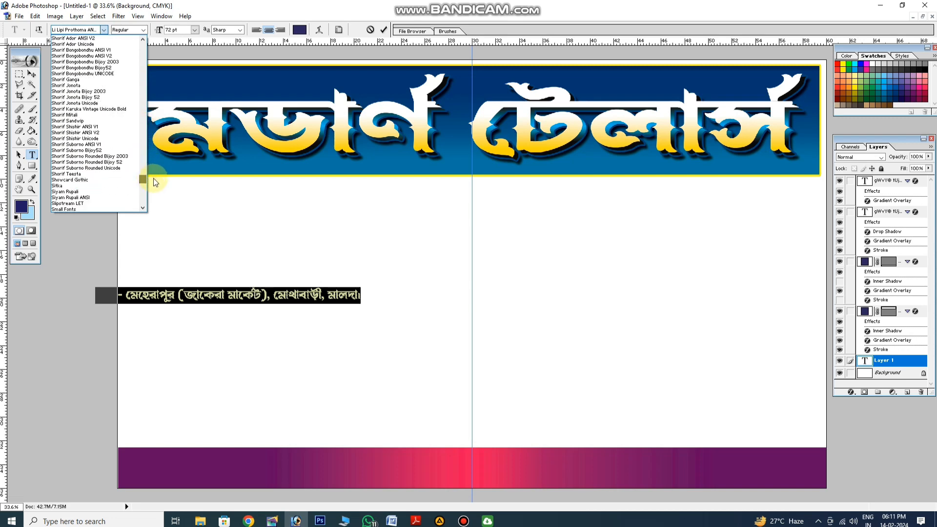
pyautogui.click(116, 140)
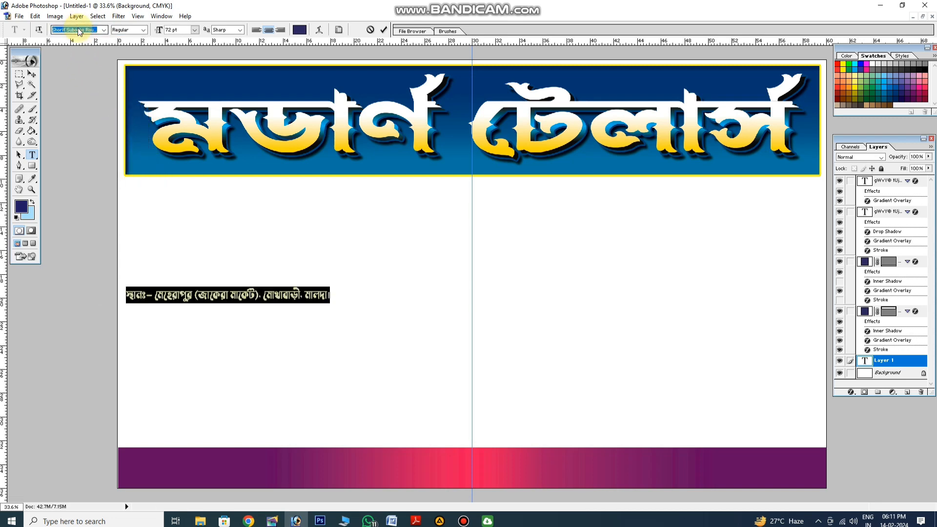
pyautogui.press('Down')
pyautogui.press('Down')
pyautogui.press('Down')
pyautogui.press('Up')
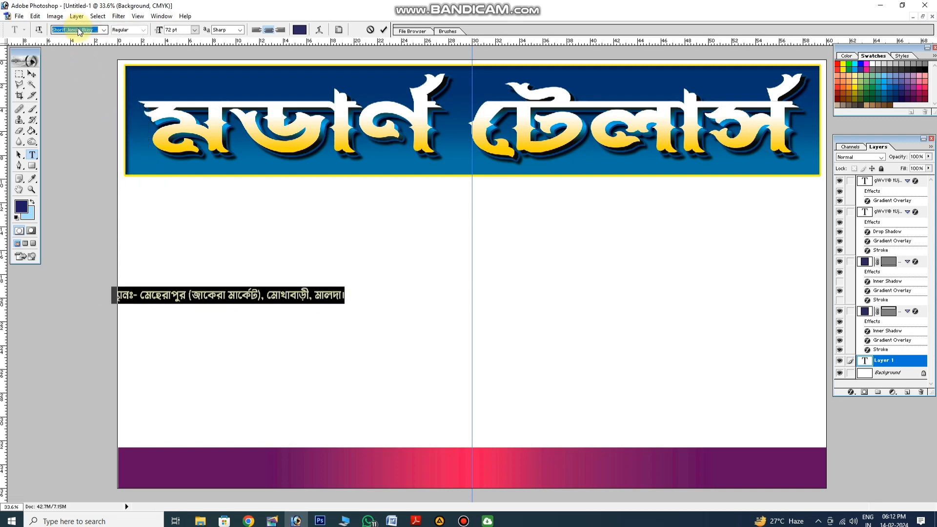
pyautogui.click(34, 74)
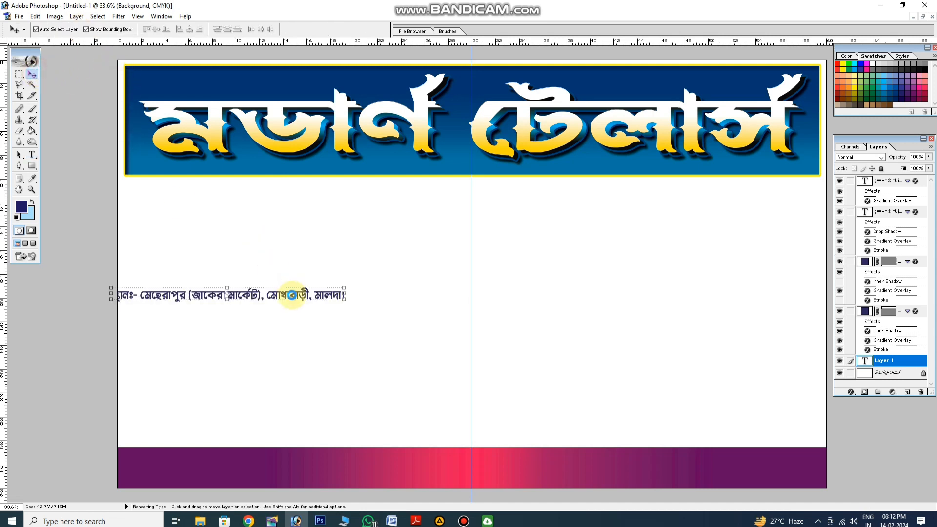
# Place the address text on the bottom bar, bring it to the front and enlarge it to about 276% width and 231% height
pyautogui.moveTo(291, 295); pyautogui.dragTo(328, 462)
pyautogui.hotkey('ctrl', 'shift', ']')
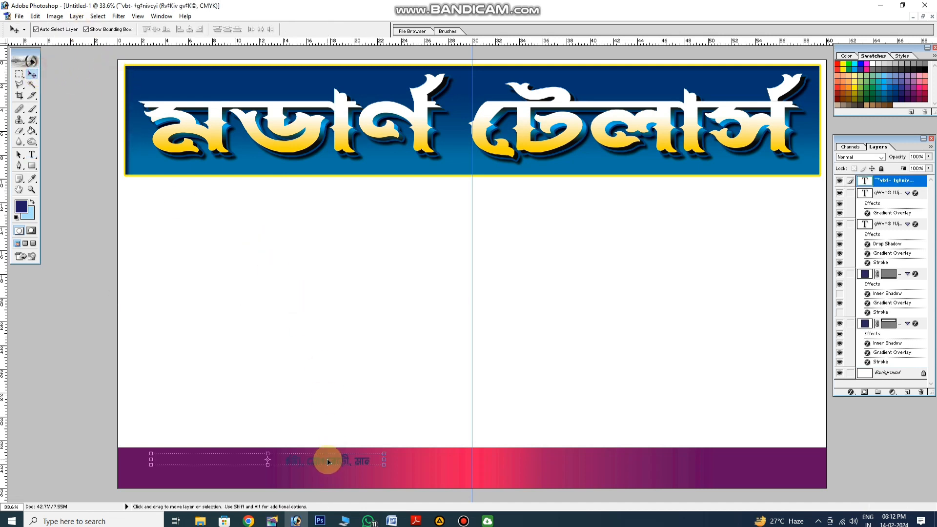
pyautogui.hotkey('ctrl', 't')
pyautogui.moveTo(701, 476); pyautogui.dragTo(795, 484)
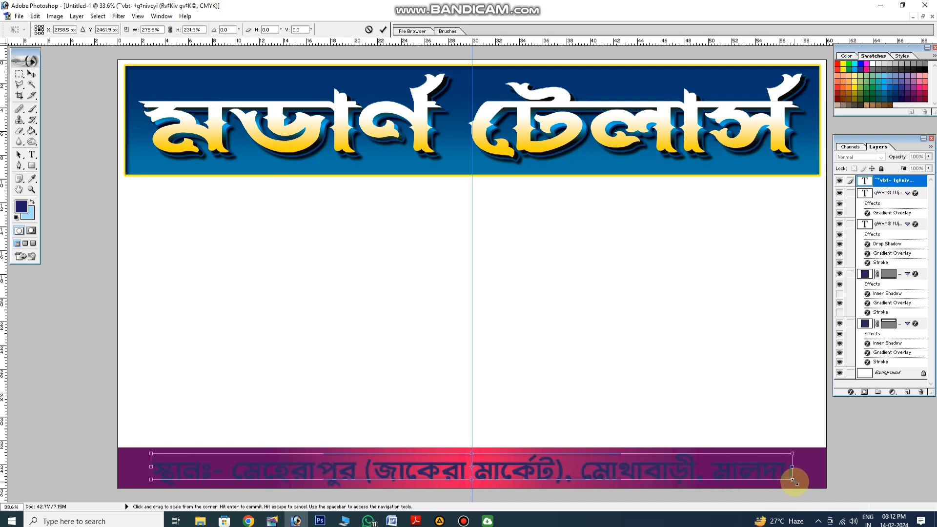
pyautogui.press('Return')
# Give the address text a white Color Overlay at 100% opacity
pyautogui.click(854, 393)
pyautogui.click(877, 354)
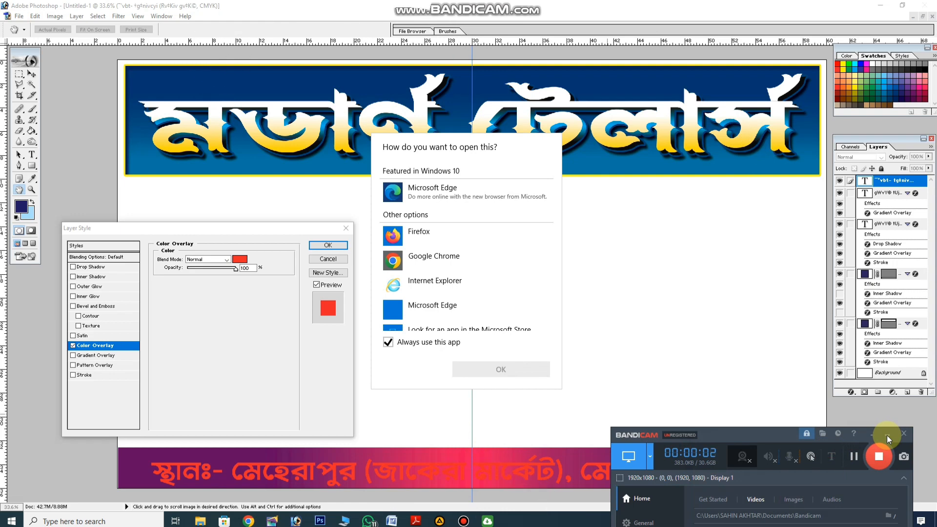
pyautogui.click(888, 435)
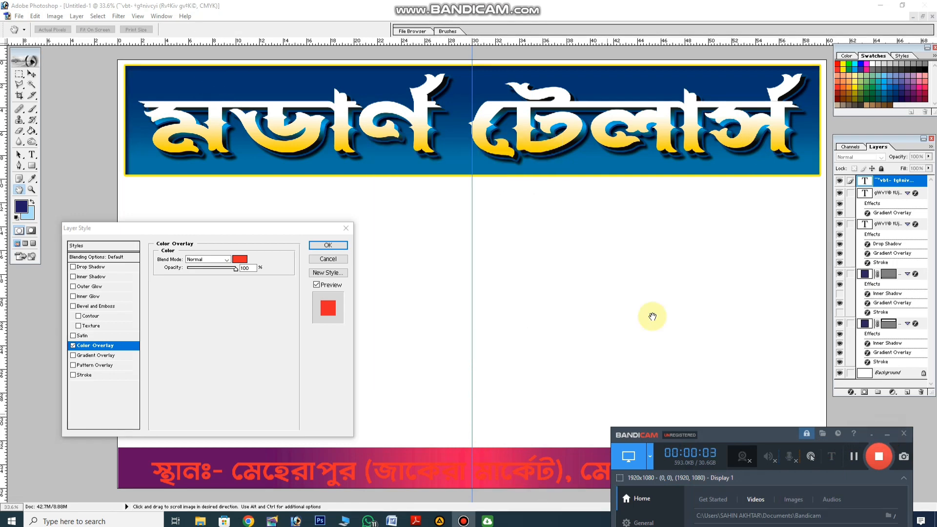
pyautogui.click(888, 436)
pyautogui.click(245, 259)
pyautogui.click(383, 245)
pyautogui.press('Return')
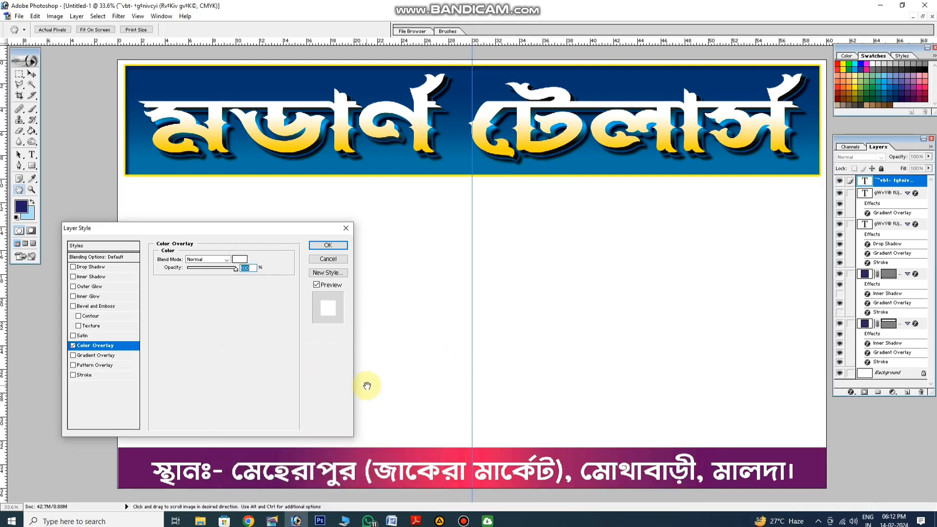
# Add a black drop shadow with 100% opacity and an increased distance to the address text, and apply the style
pyautogui.click(101, 269)
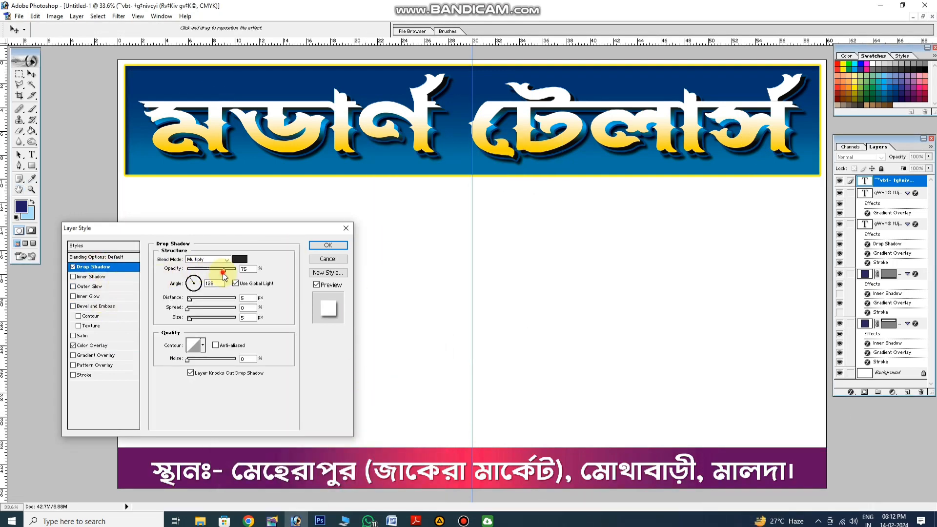
pyautogui.click(239, 259)
pyautogui.click(929, 65)
pyautogui.press('Return')
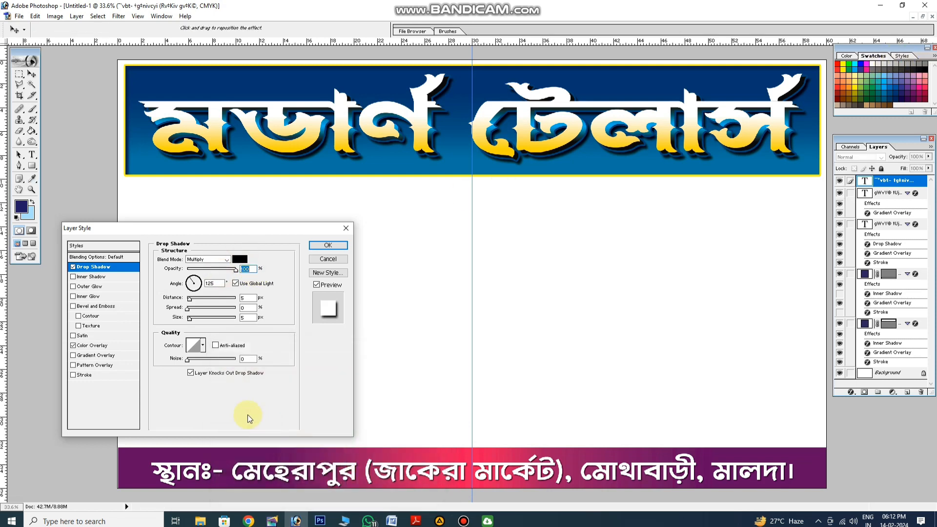
pyautogui.moveTo(190, 299); pyautogui.dragTo(195, 300)
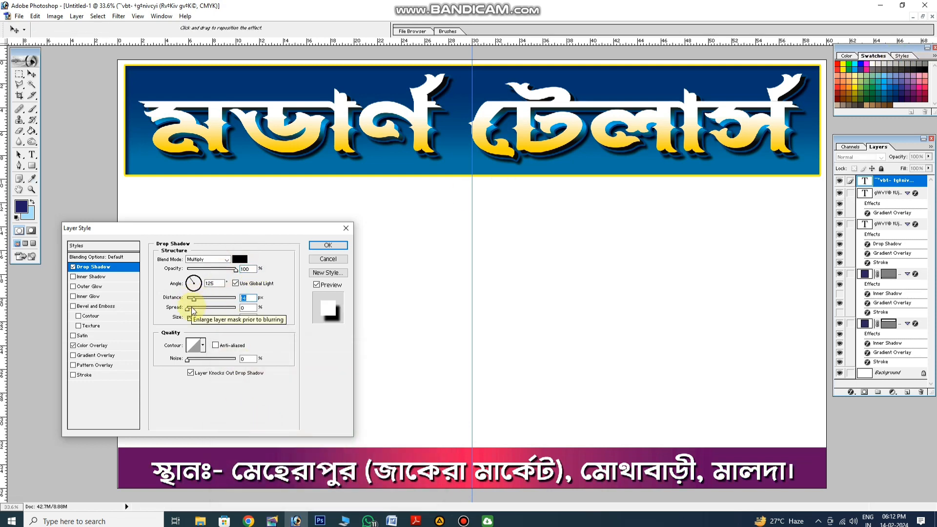
pyautogui.click(328, 245)
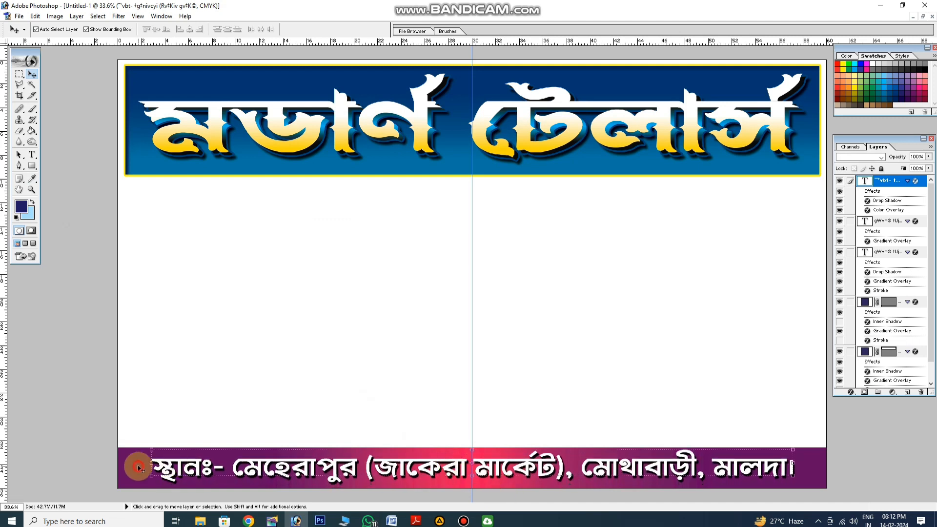
# Stretch the bottom bar slightly past both side edges of the banner, to about 100.8% width
pyautogui.click(135, 466)
pyautogui.hotkey('ctrl', 't')
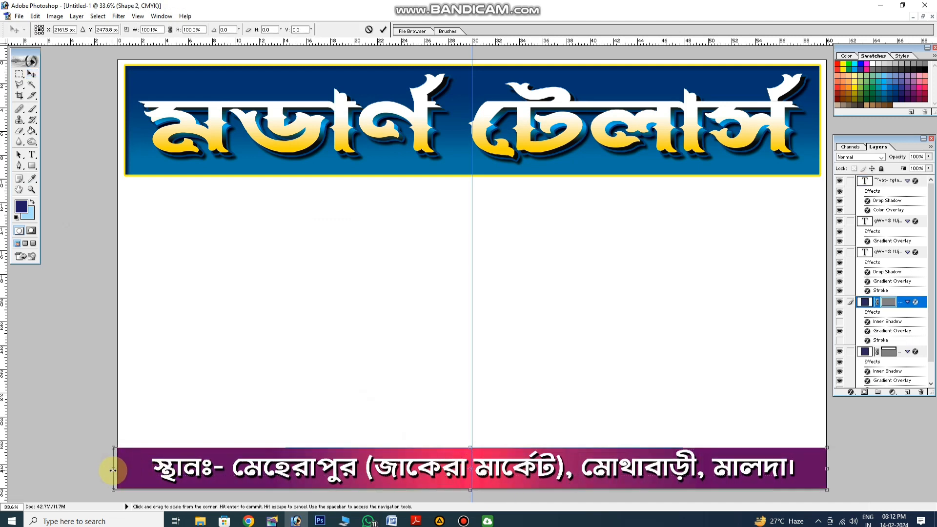
pyautogui.press('Return')
pyautogui.moveTo(828, 457); pyautogui.dragTo(833, 457)
pyautogui.press('Return')
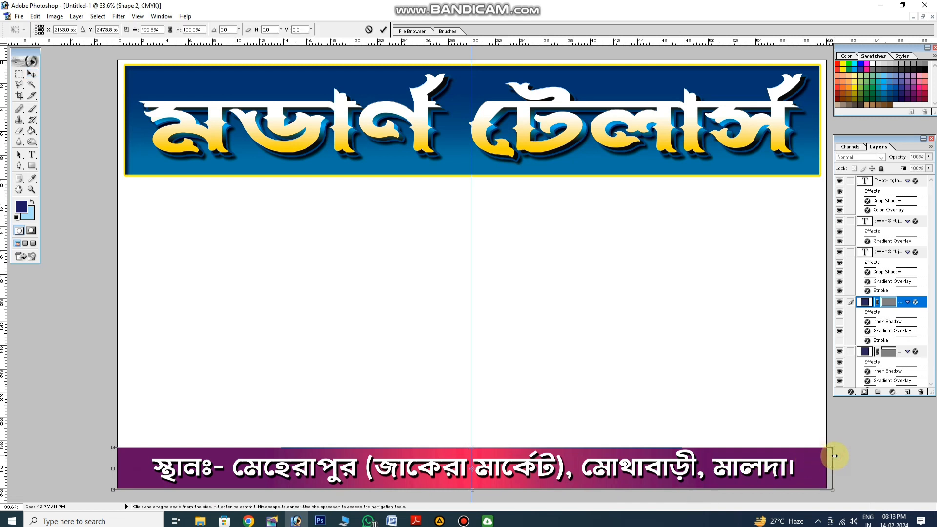
# Move the address text toward the bar's left end and reduce its height to about 90.5%
pyautogui.click(332, 460)
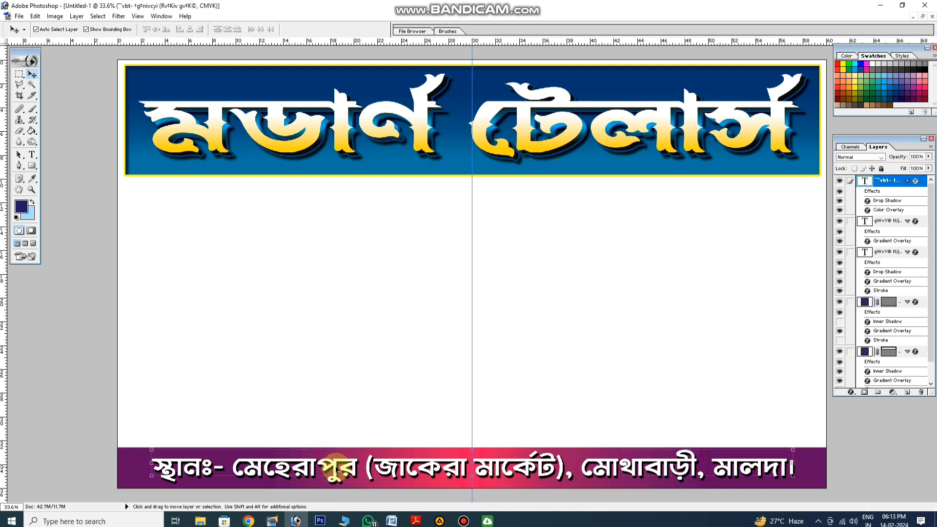
pyautogui.moveTo(336, 468); pyautogui.dragTo(311, 467)
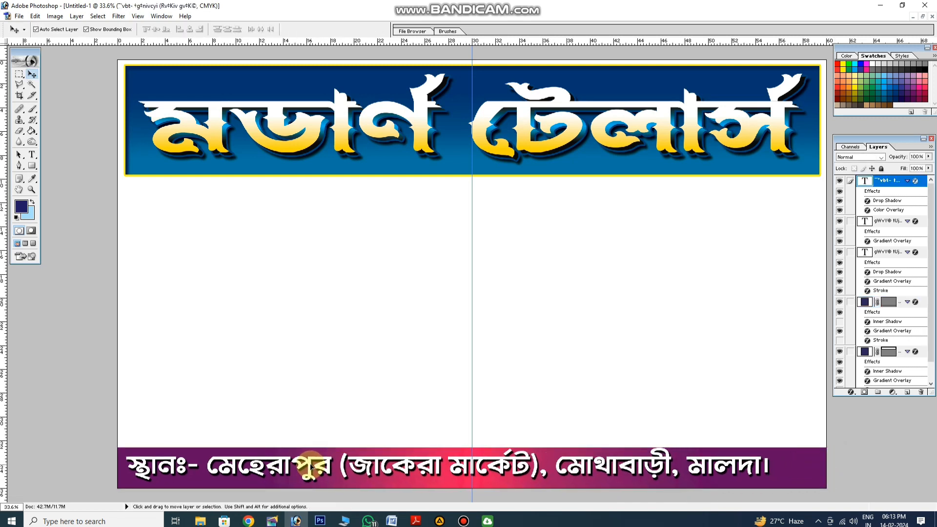
pyautogui.hotkey('ctrl', 't')
pyautogui.moveTo(414, 447); pyautogui.dragTo(418, 450)
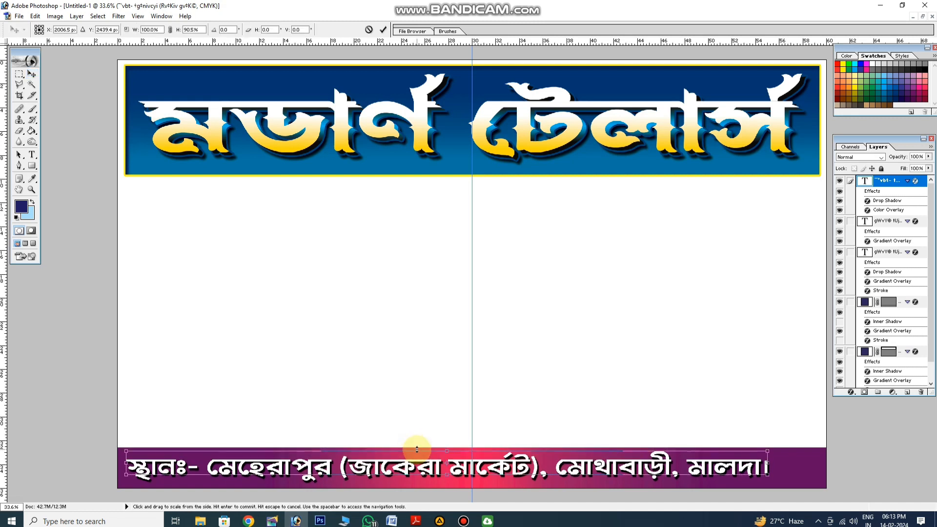
pyautogui.press('Return')
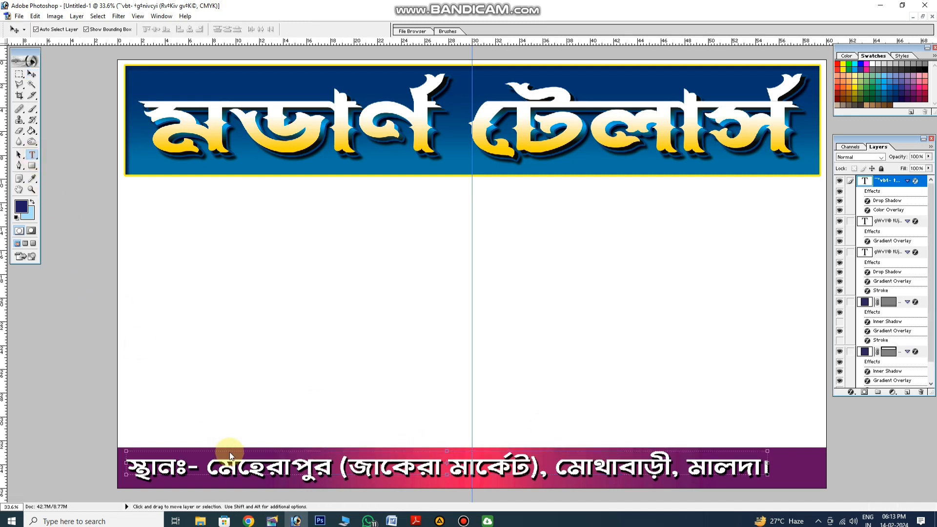
pyautogui.press('t')
pyautogui.tripleClick(248, 464)
pyautogui.rightClick(292, 460)
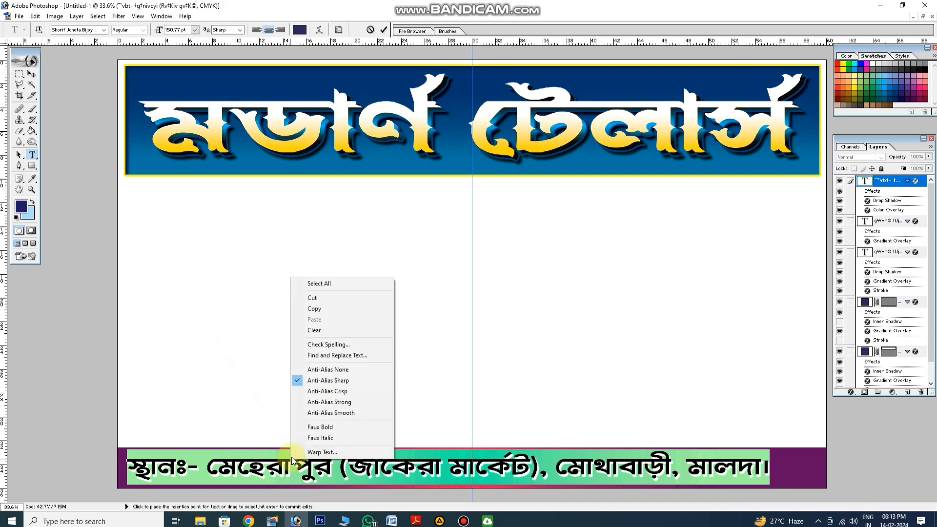
pyautogui.click(63, 31)
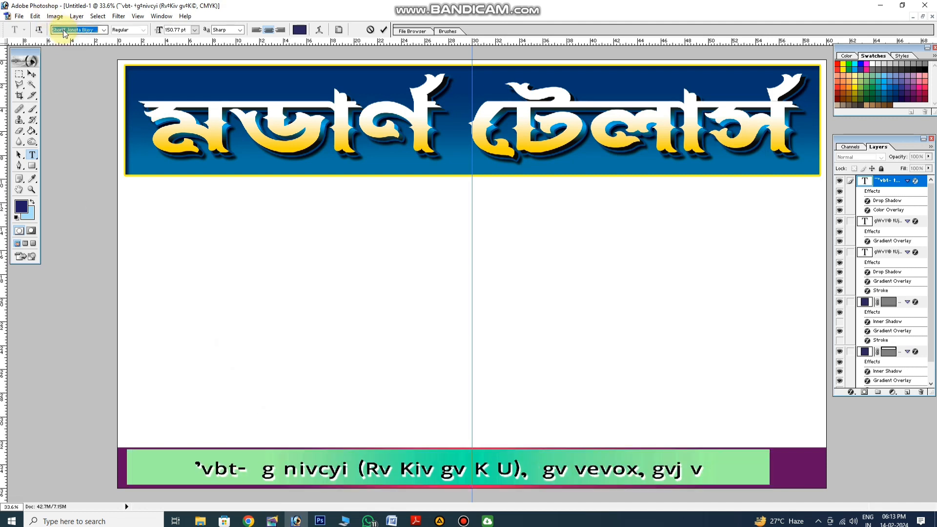
pyautogui.click(609, 470)
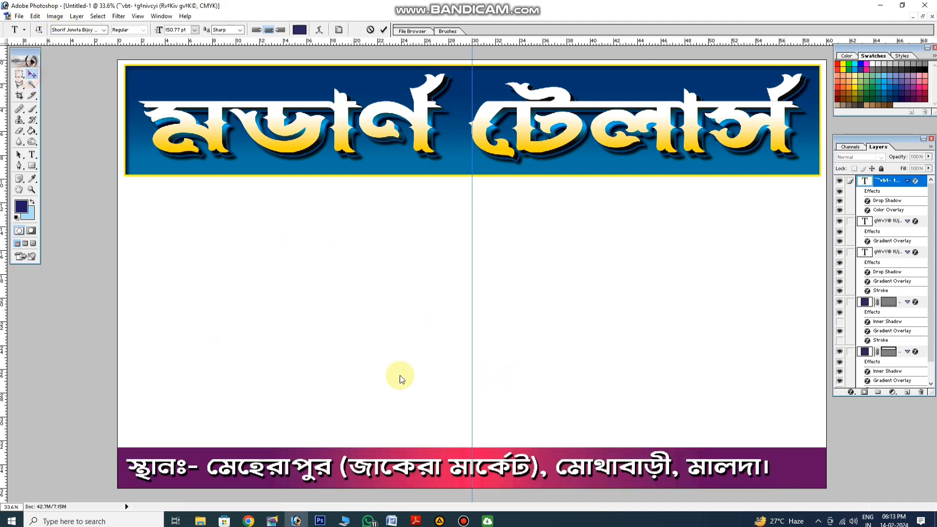
# Narrow the address text slightly from its right end so it takes up a little less of the bottom bar
pyautogui.moveTo(769, 464); pyautogui.dragTo(759, 464)
pyautogui.press('Return')
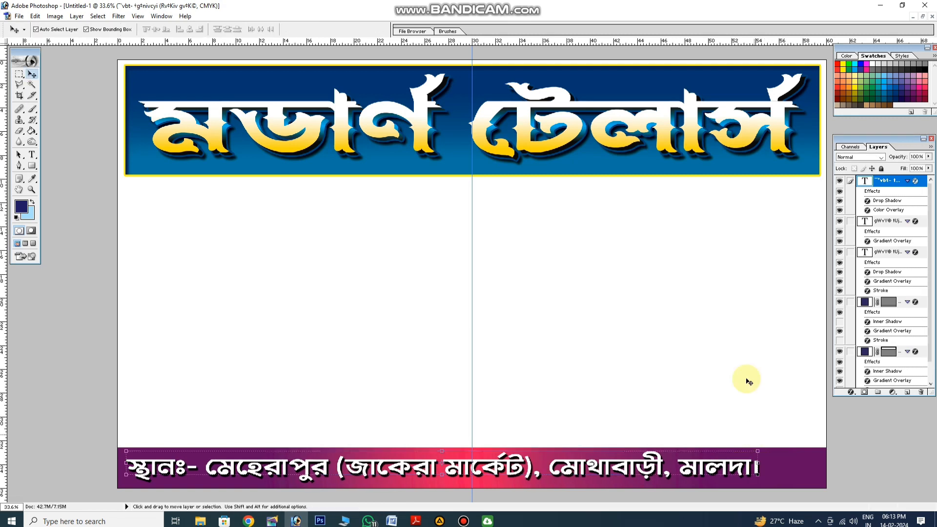
# Draw a rounded rectangle about 24 × 3 inches below the header, with a 200 px corner radius and no layer style
pyautogui.moveTo(32, 166); pyautogui.dragTo(64, 173)
pyautogui.moveTo(175, 203)
pyautogui.mouseDown()
pyautogui.moveTo(366, 230)
pyautogui.moveTo(525, 228)
pyautogui.mouseUp()
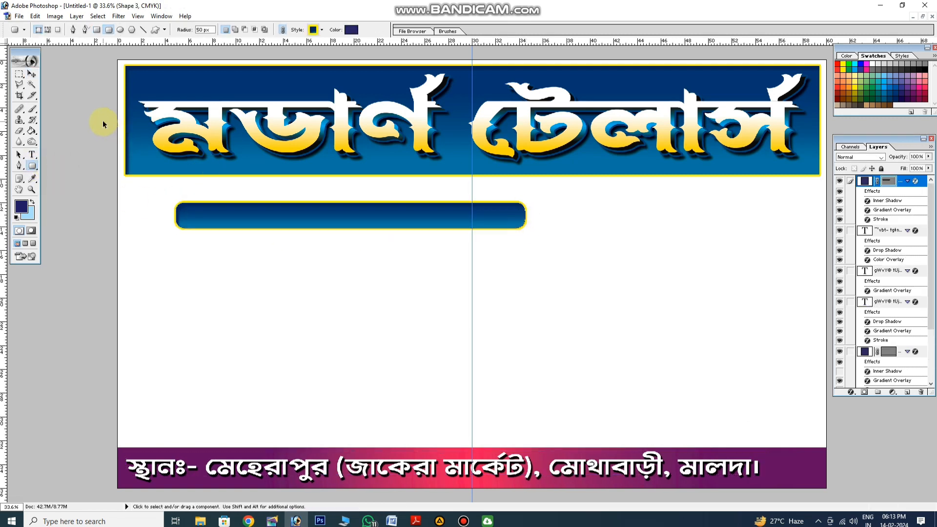
pyautogui.hotkey('ctrl', 'z')
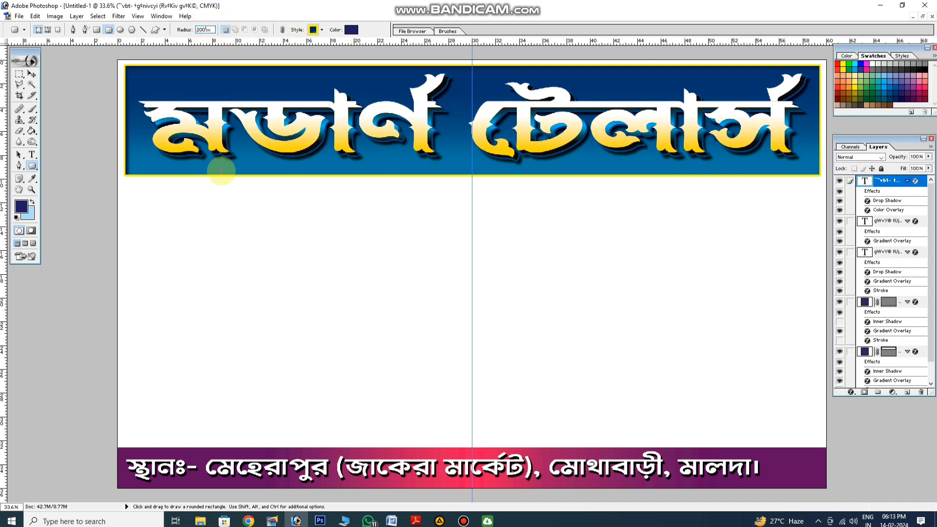
pyautogui.click(313, 30)
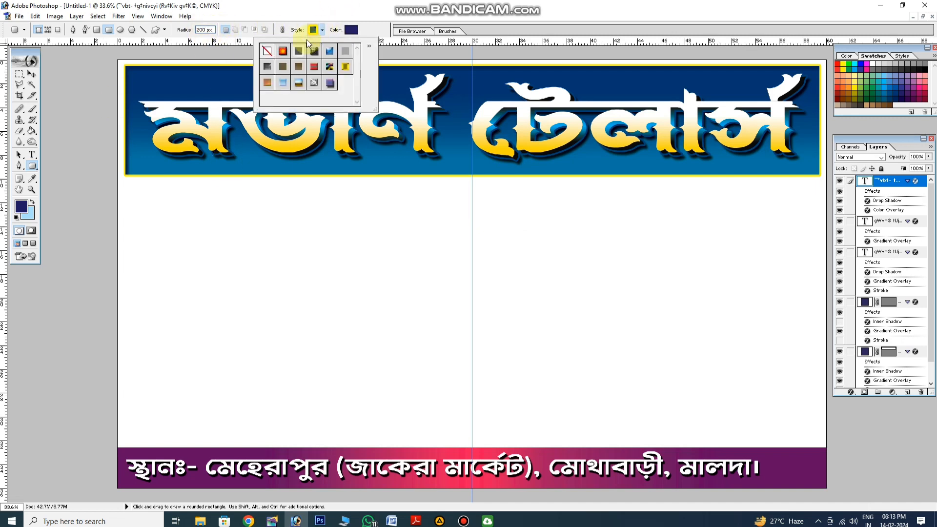
pyautogui.click(268, 50)
pyautogui.moveTo(200, 245)
pyautogui.mouseDown()
pyautogui.moveTo(318, 268)
pyautogui.moveTo(478, 280)
pyautogui.mouseUp()
pyautogui.click(36, 78)
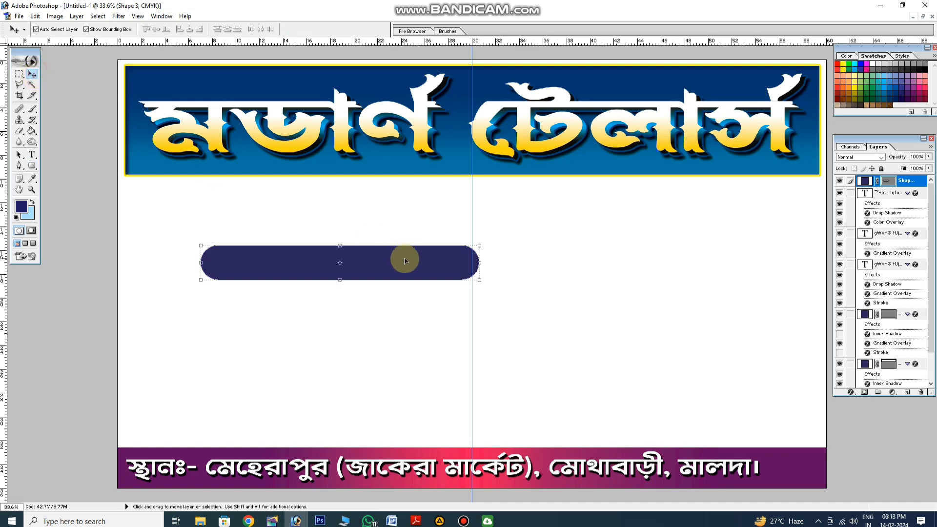
# Move the pill shape over the header's lower edge, centre it on the vertical guide and widen it to about 31 inches
pyautogui.moveTo(396, 266); pyautogui.dragTo(523, 185)
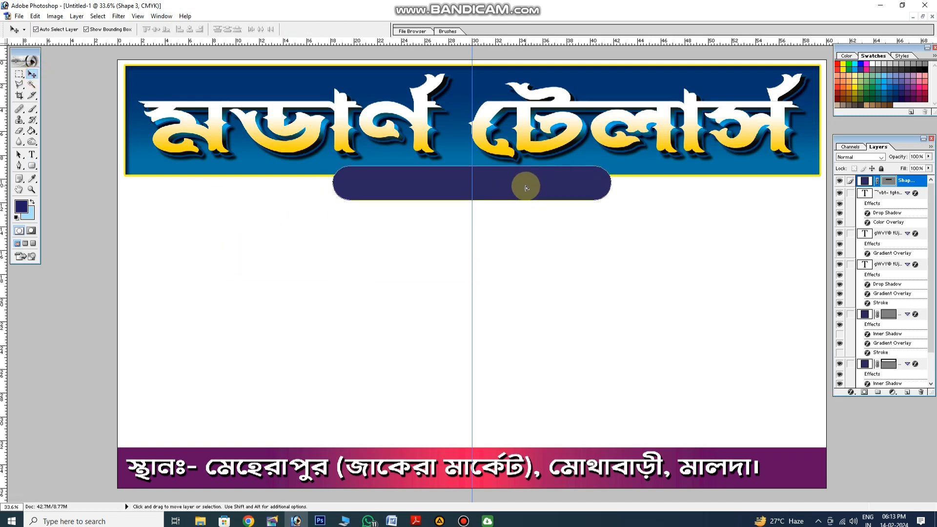
pyautogui.hotkey('ctrl', 't')
pyautogui.moveTo(613, 190); pyautogui.dragTo(656, 190)
pyautogui.press('Return')
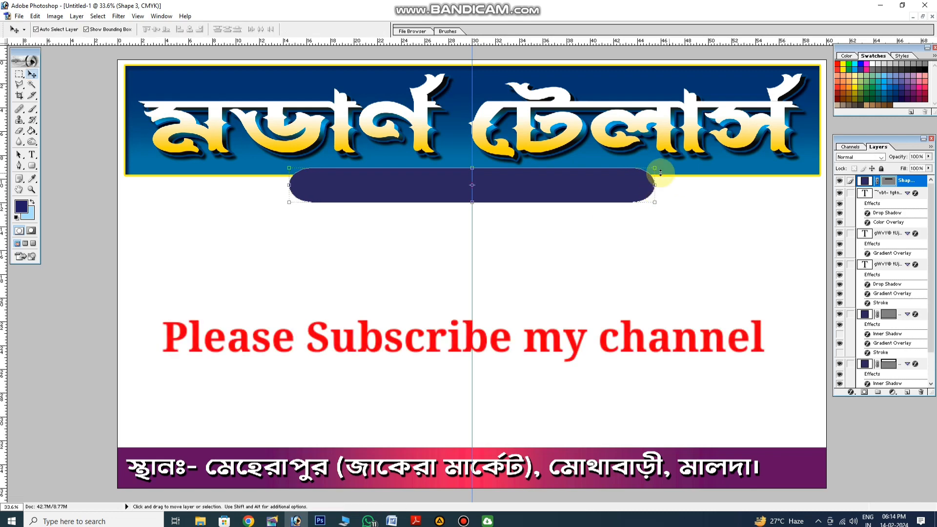
# Add a Color Overlay at 100% opacity to the pill shape, using the dark yellow swatch with 100% yellow and 40% black
pyautogui.click(851, 392)
pyautogui.click(866, 363)
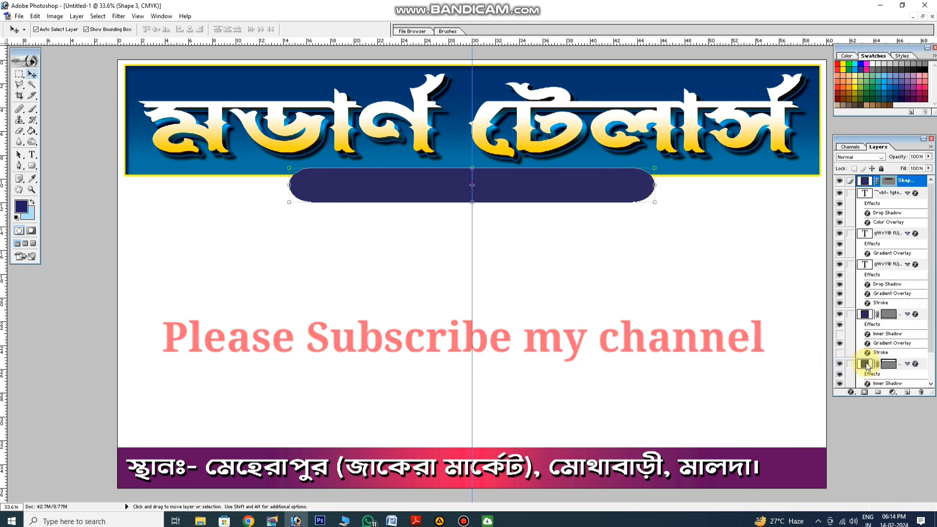
pyautogui.click(73, 356)
pyautogui.click(95, 346)
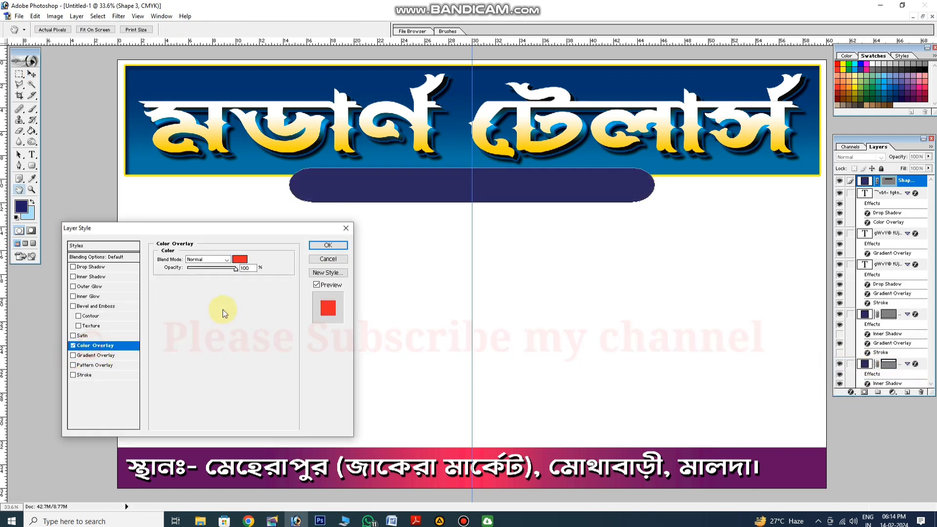
pyautogui.click(240, 259)
pyautogui.click(858, 87)
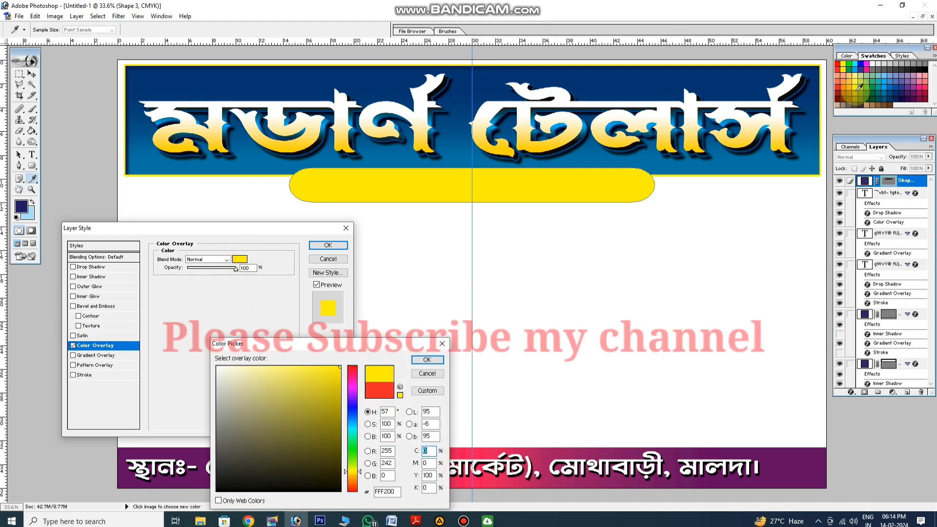
pyautogui.click(856, 94)
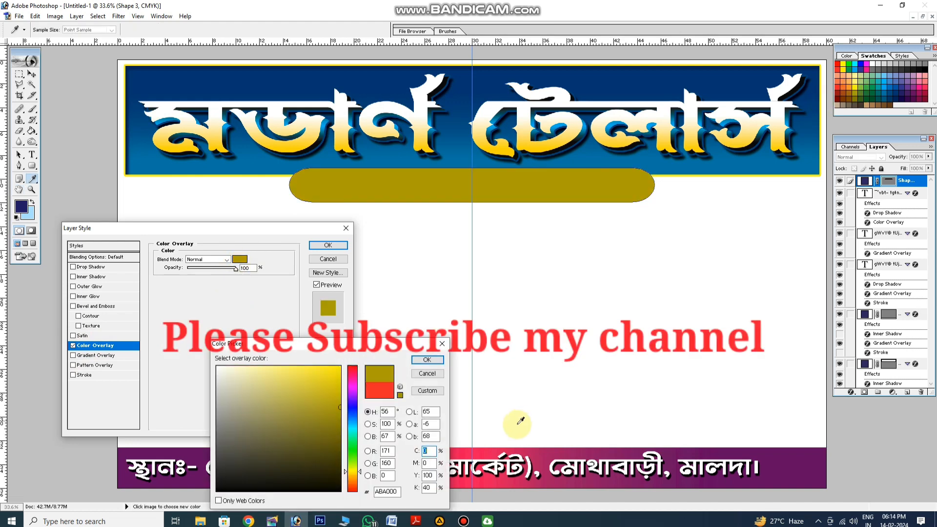
# Change the pill's overlay colour to 20% magenta and 0% black, keeping 100% yellow, and apply the style
pyautogui.doubleClick(430, 487)
pyautogui.write('20')
pyautogui.doubleClick(428, 465)
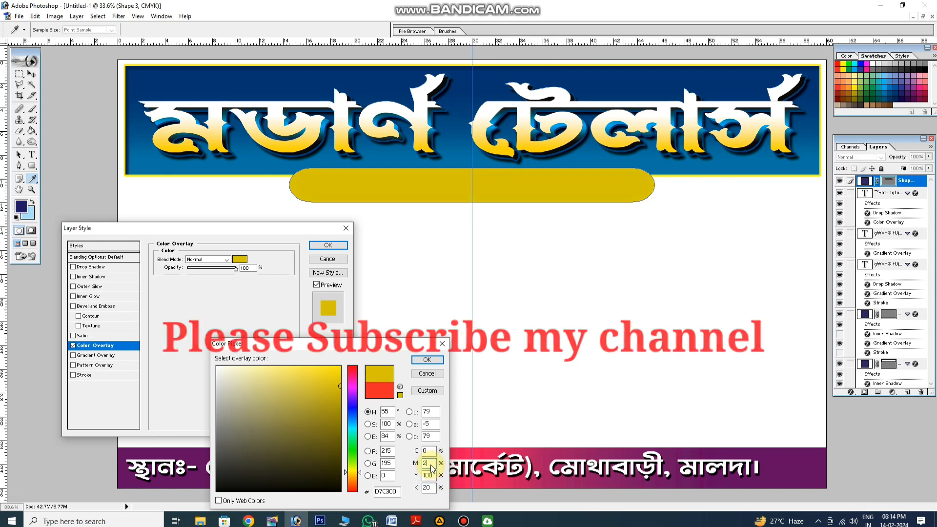
pyautogui.write('20')
pyautogui.doubleClick(428, 488)
pyautogui.write('0')
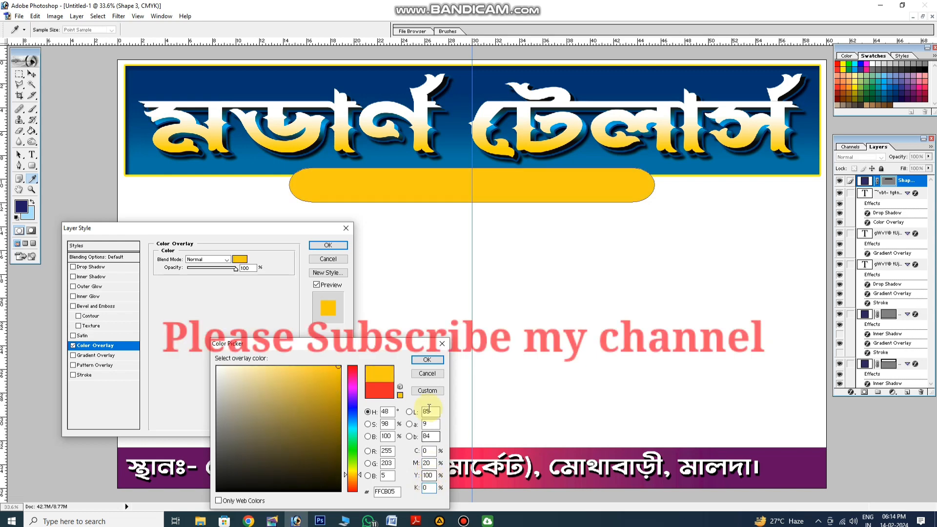
pyautogui.click(427, 359)
pyautogui.click(328, 245)
# Duplicate the yellow pill and offset the copy slightly up and to the left of the original
pyautogui.press('v')
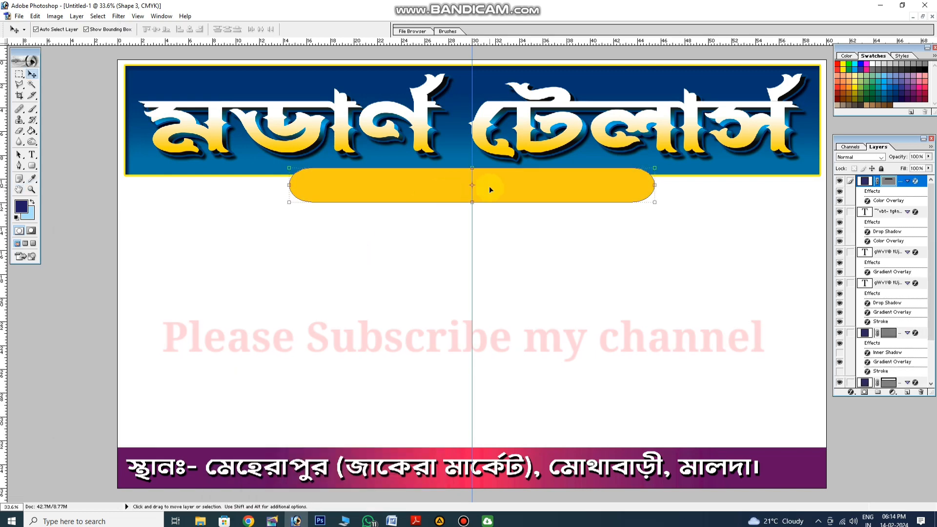
pyautogui.hotkey('shift', 'Down')
pyautogui.keyDown('alt'); pyautogui.moveTo(490, 187); pyautogui.dragTo(482, 184); pyautogui.keyUp('alt')
pyautogui.click(571, 273)
# Change the Color Overlay of the original pill beneath the copy to an orange swatch
pyautogui.click(650, 194)
pyautogui.click(852, 393)
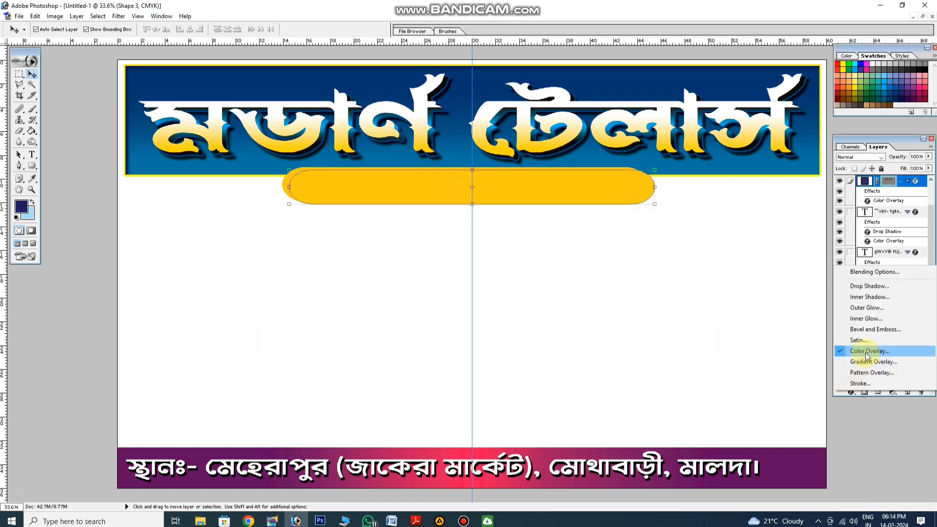
pyautogui.click(830, 357)
pyautogui.click(240, 259)
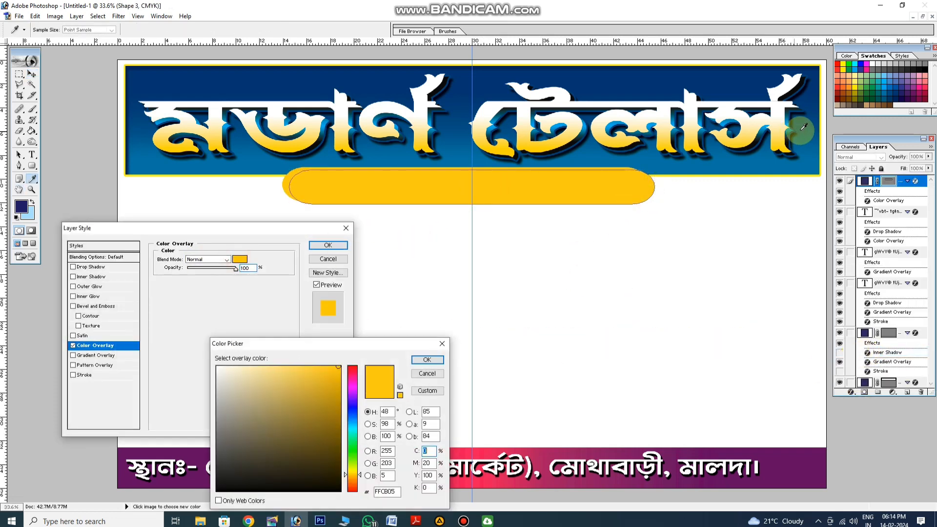
pyautogui.click(848, 88)
pyautogui.press('Return')
pyautogui.press('Return')
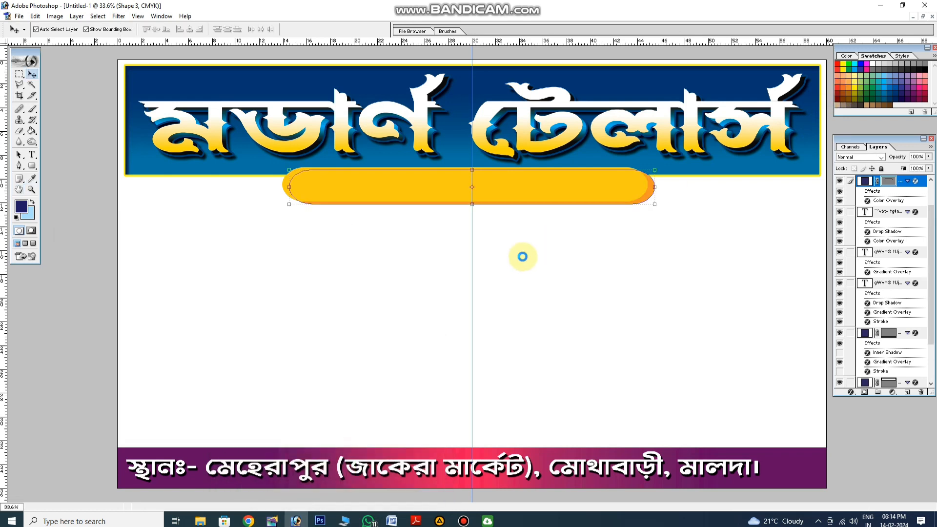
# Realign the two pills so the orange one shows as a thin edge below and to the right of the yellow one
pyautogui.keyDown('alt'); pyautogui.moveTo(561, 201); pyautogui.dragTo(561, 199); pyautogui.keyUp('alt')
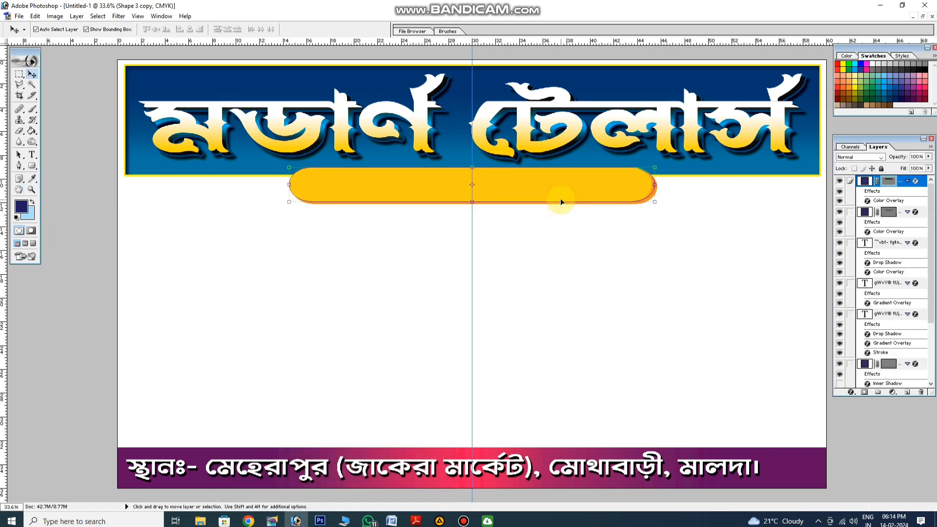
pyautogui.click(564, 215)
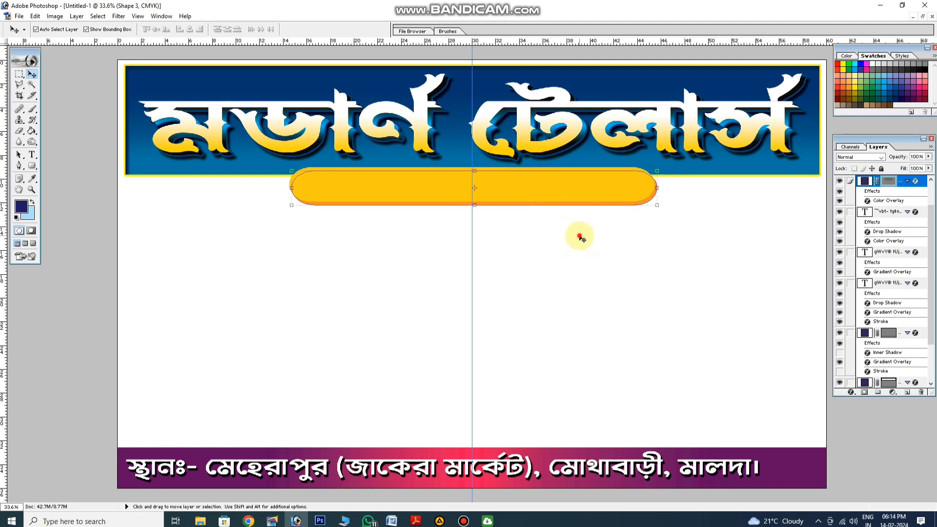
pyautogui.click(578, 237)
# Add a Bengali text line below the pill, reading "প্রোঃ-" followed by the proprietor's full name
pyautogui.click(32, 156)
pyautogui.click(218, 265)
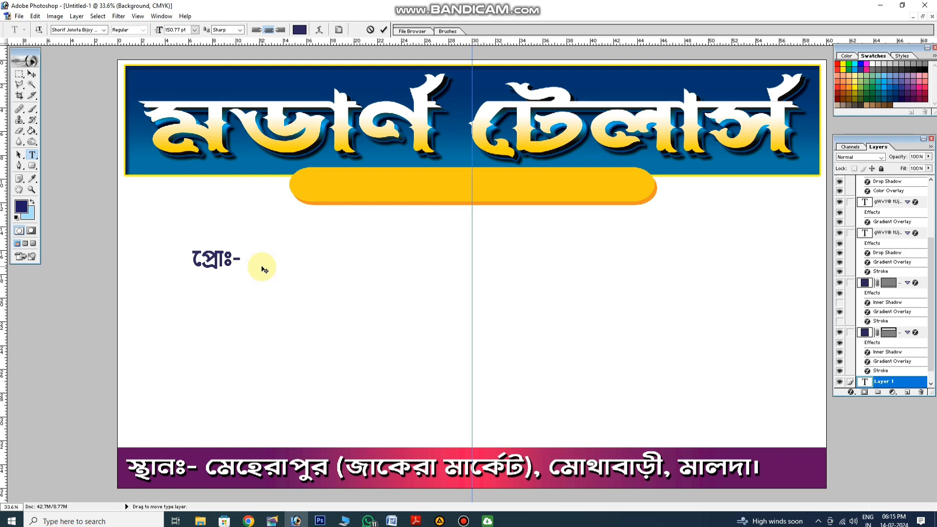
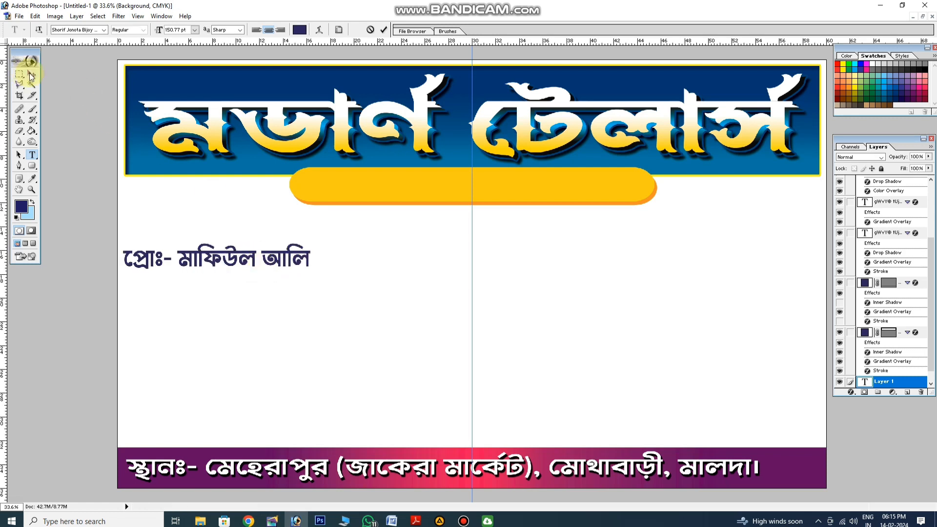
# Centre the proprietor line on the yellow pill and stretch it to 146.5% width
pyautogui.click(30, 74)
pyautogui.moveTo(295, 252); pyautogui.dragTo(613, 189)
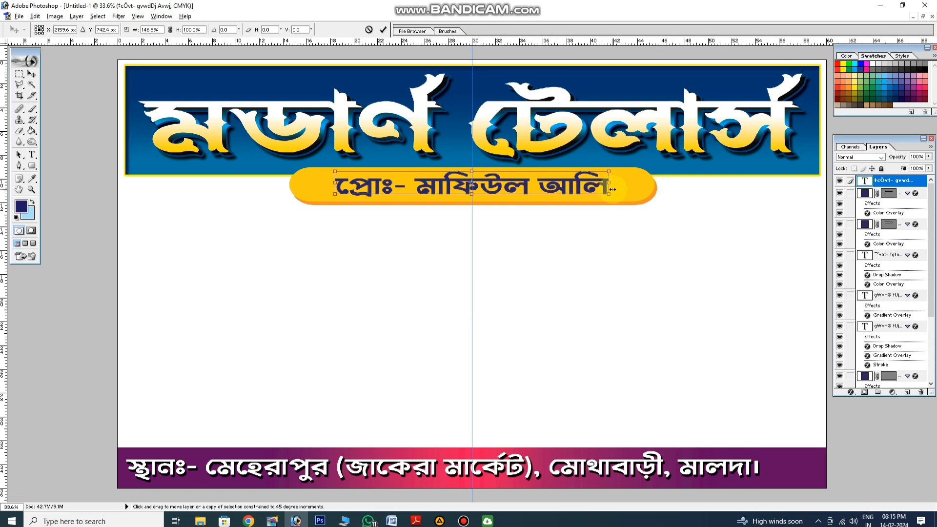
pyautogui.press('Return')
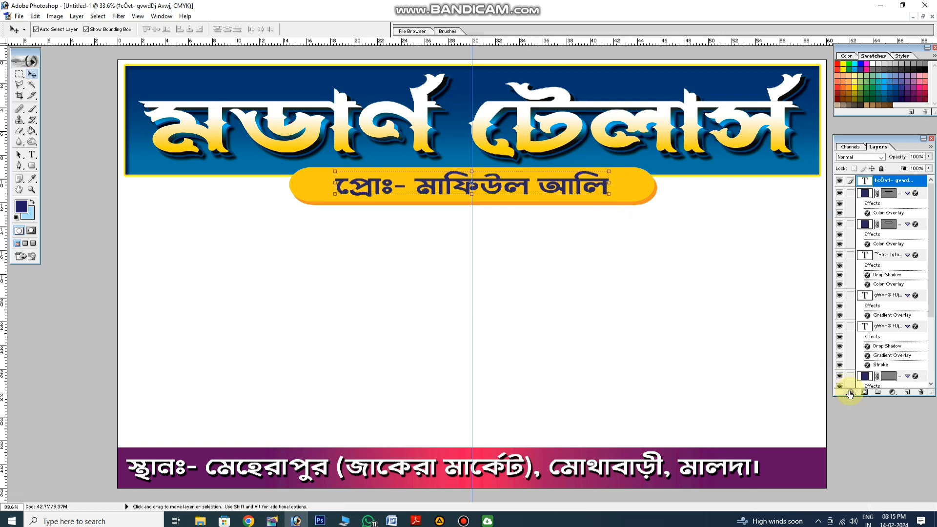
# Give the proprietor text a red Color Overlay at 100% opacity
pyautogui.click(850, 394)
pyautogui.click(802, 356)
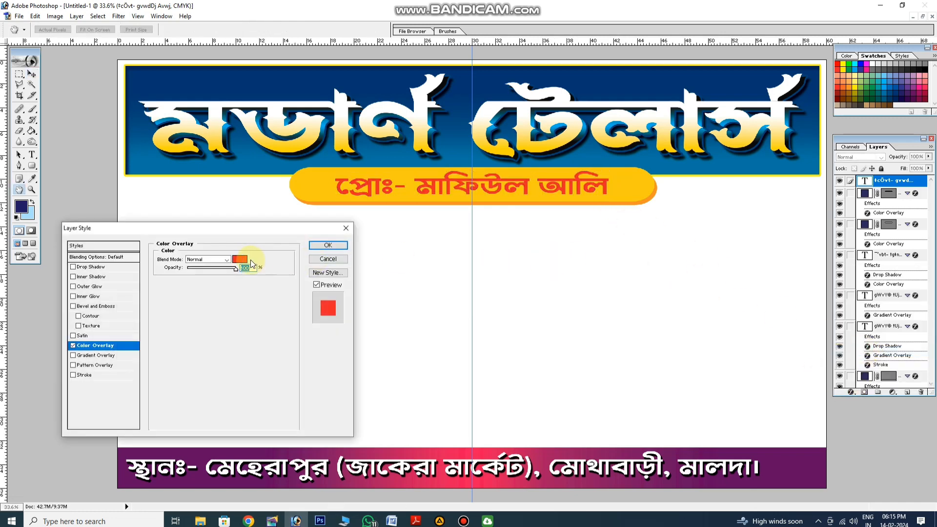
pyautogui.click(246, 260)
pyautogui.click(428, 360)
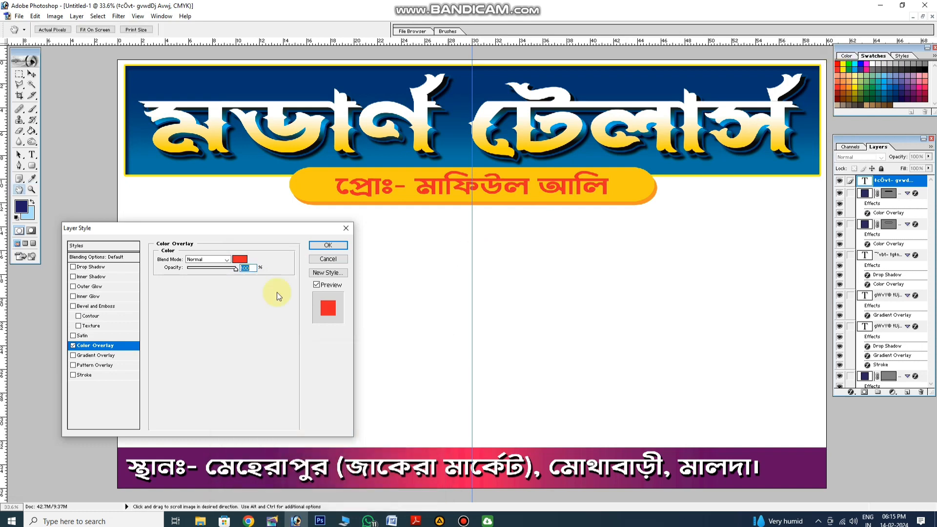
# Add a thin white outside Stroke at 100% opacity to the proprietor text and apply the style
pyautogui.click(85, 375)
pyautogui.click(179, 316)
pyautogui.click(427, 360)
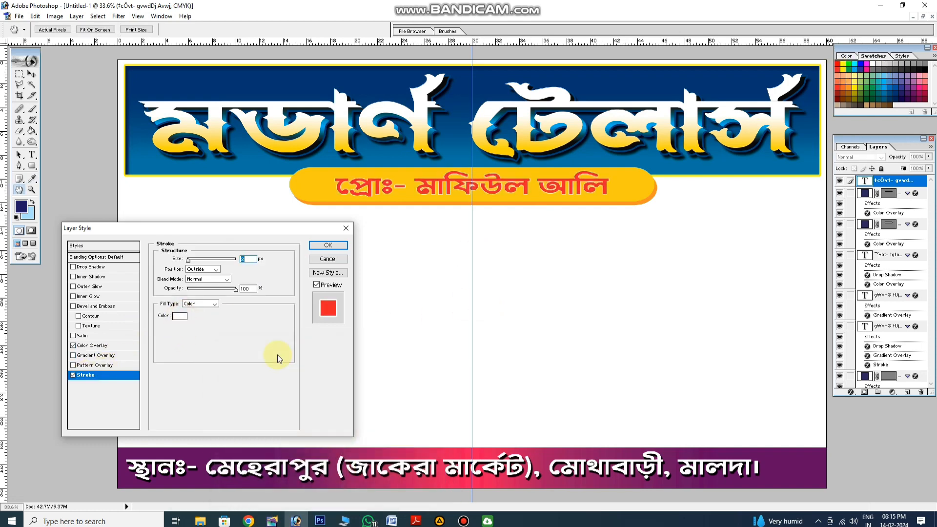
pyautogui.press('Return')
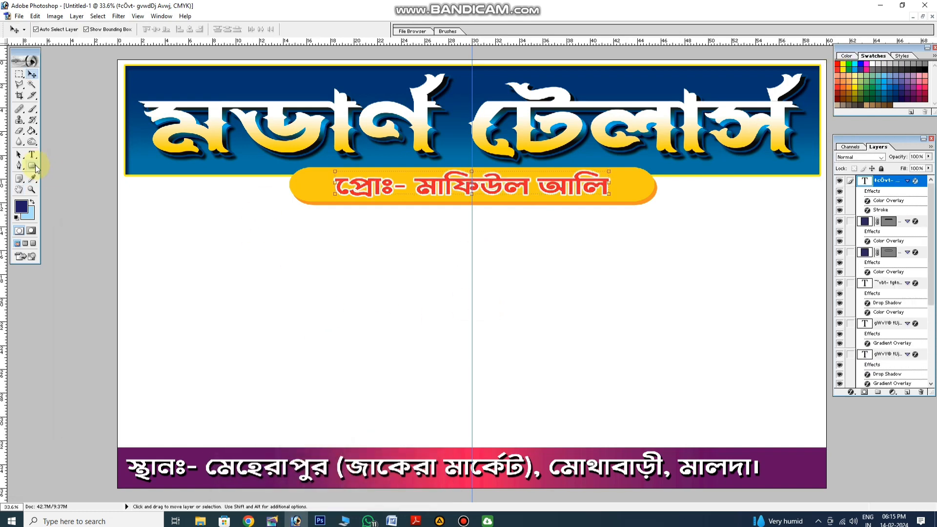
# Draw a thin horizontal rectangle about 7.5 inches long across the pill's left end, level with the proprietor text
pyautogui.click(34, 166)
pyautogui.click(59, 165)
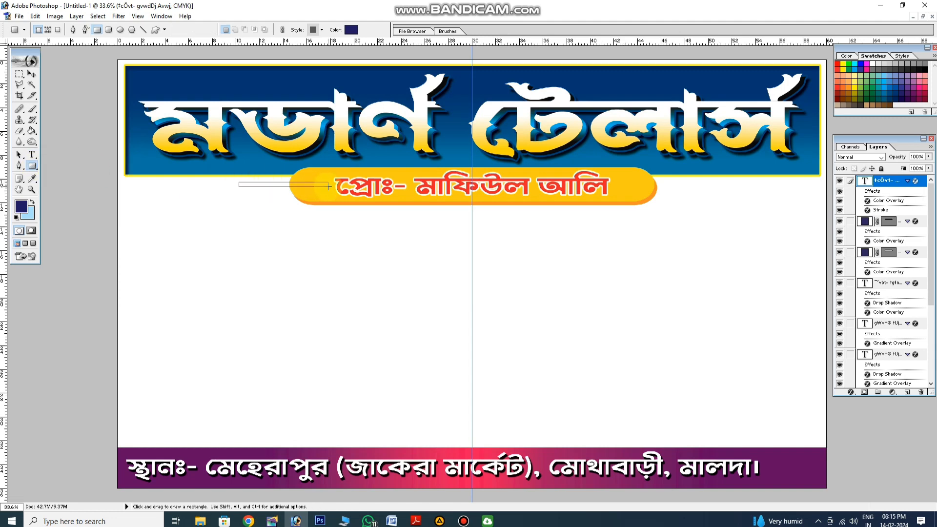
pyautogui.moveTo(328, 186); pyautogui.dragTo(328, 186)
pyautogui.click(32, 74)
# Give the thin bar a Color Overlay in the orange sampled from the pill's lower edge
pyautogui.click(851, 392)
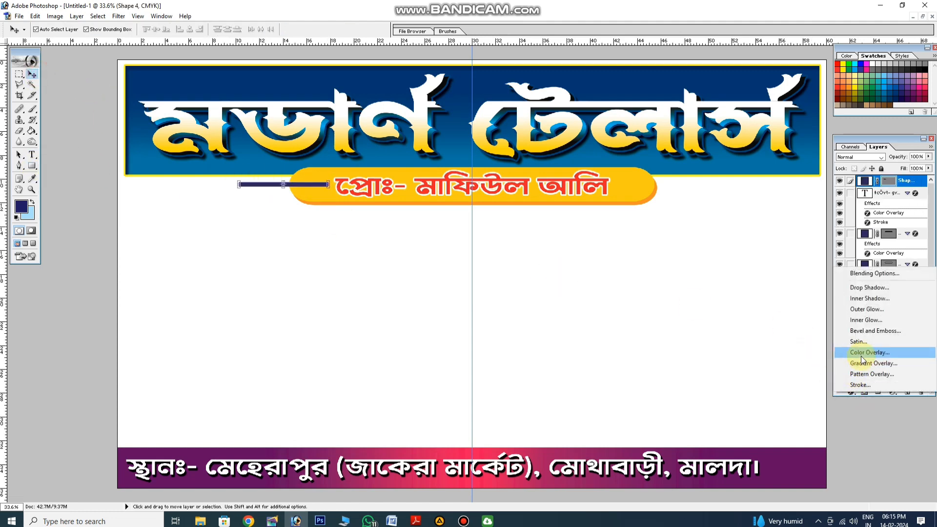
pyautogui.click(861, 357)
pyautogui.click(240, 259)
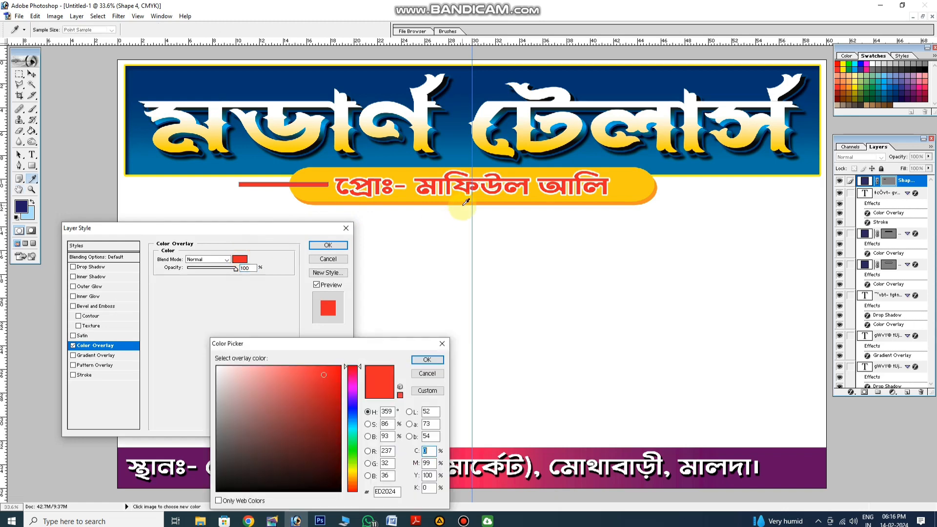
pyautogui.click(464, 203)
pyautogui.press('Return')
pyautogui.press('Return')
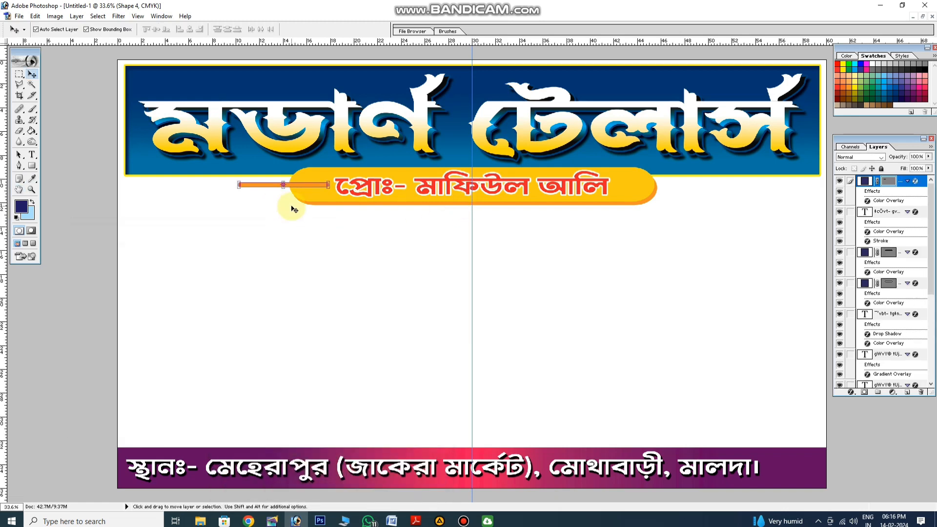
# Place a horizontal guide through the yellow pill's vertical centre and nudge the thin orange bar onto it
pyautogui.click(455, 171)
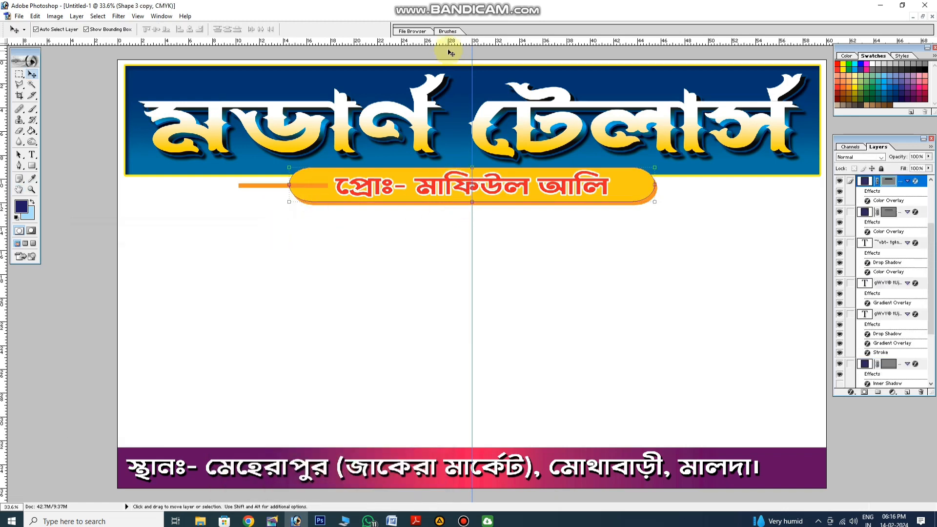
pyautogui.moveTo(456, 137); pyautogui.dragTo(468, 184)
pyautogui.click(272, 218)
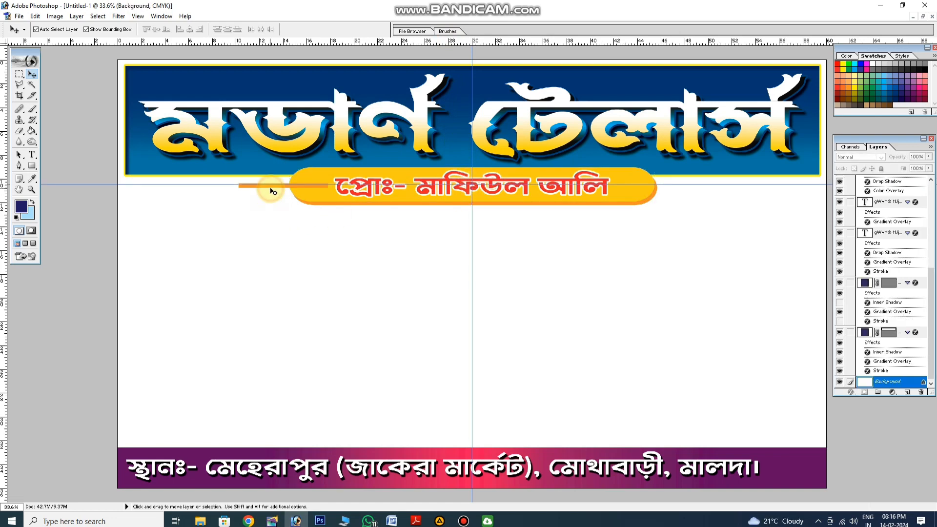
pyautogui.click(275, 185)
pyautogui.hotkey('shift', 'Up')
pyautogui.click(279, 201)
pyautogui.rightClick(279, 183)
pyautogui.click(299, 200)
pyautogui.moveTo(203, 198); pyautogui.dragTo(317, 294)
pyautogui.moveTo(242, 245); pyautogui.dragTo(374, 324)
pyautogui.click(154, 183)
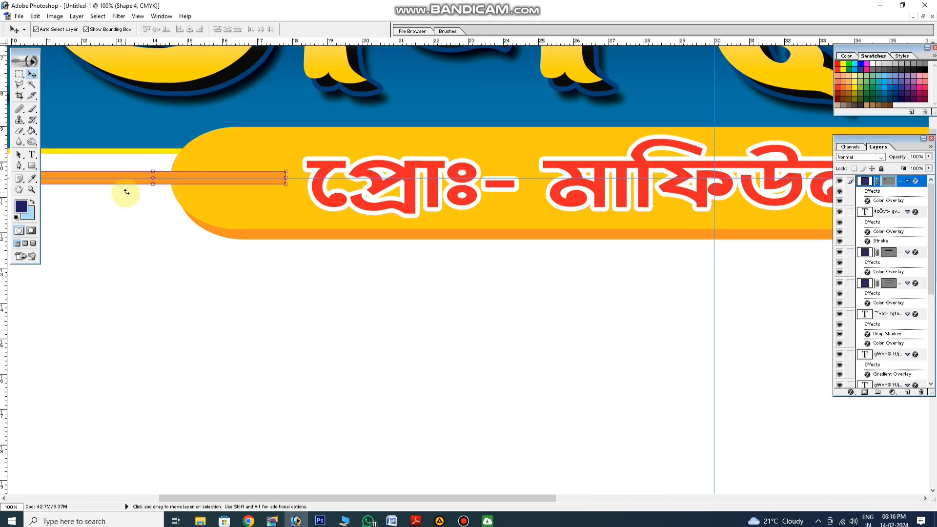
# Duplicate the thin orange bar across to the pill's right end, aligned with the horizontal guide
pyautogui.hotkey('ctrl', '-')
pyautogui.hotkey('ctrl', '-')
pyautogui.hotkey('ctrl', '-')
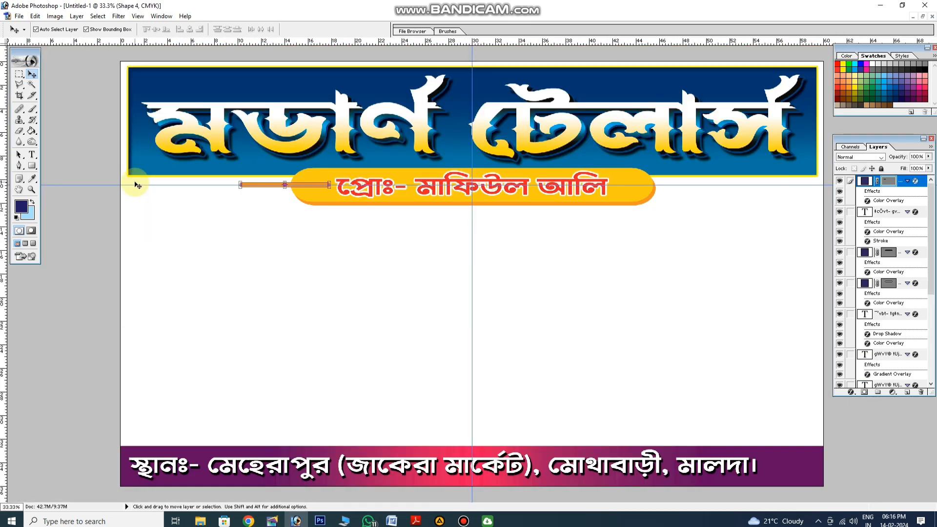
pyautogui.moveTo(266, 186); pyautogui.dragTo(648, 186)
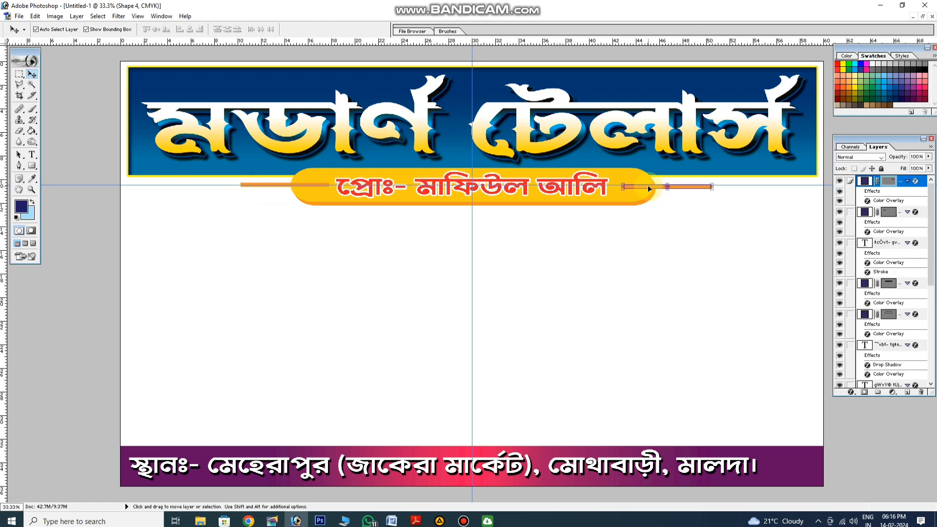
pyautogui.click(672, 197)
pyautogui.rightClick(684, 199)
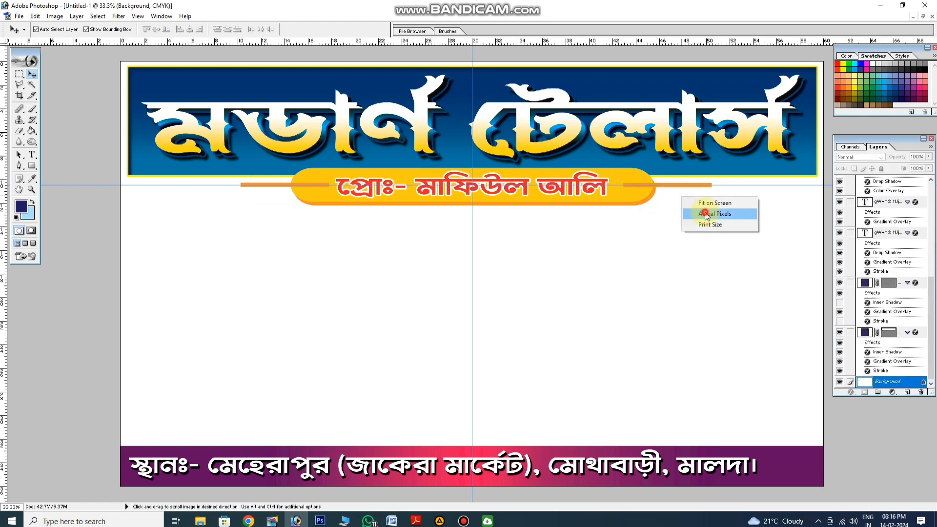
pyautogui.click(713, 205)
pyautogui.hotkey('ctrl', '+')
pyautogui.hotkey('ctrl', '+')
pyautogui.hotkey('ctrl', '+')
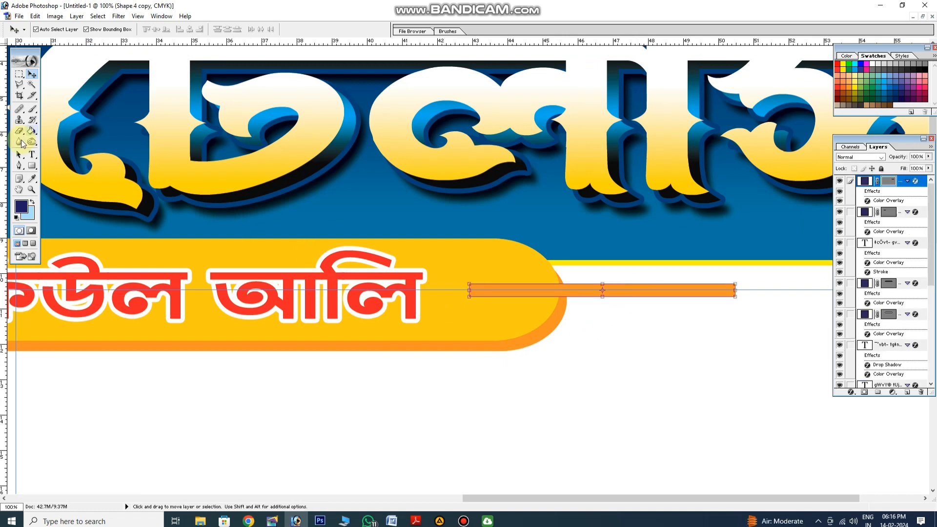
pyautogui.click(32, 166)
pyautogui.click(58, 182)
pyautogui.moveTo(454, 275); pyautogui.dragTo(483, 307)
pyautogui.click(32, 73)
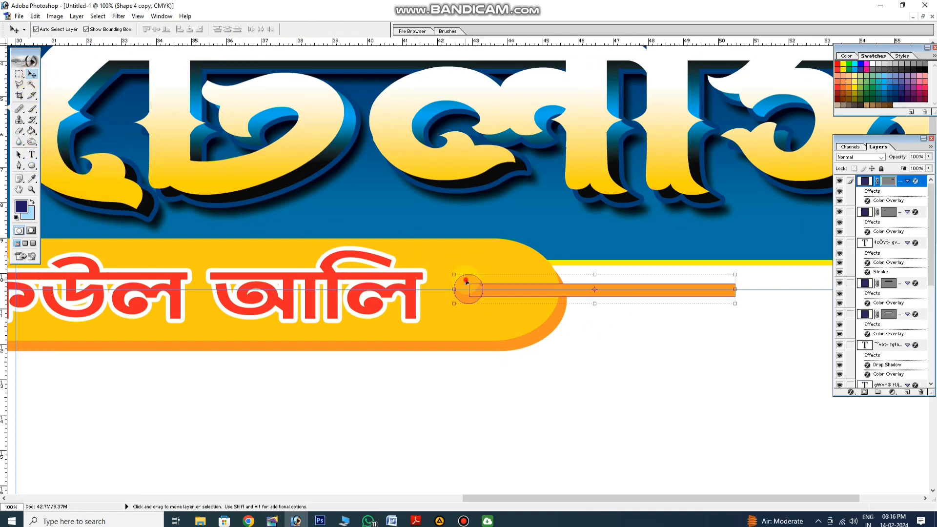
pyautogui.hotkey('ctrl', 'z')
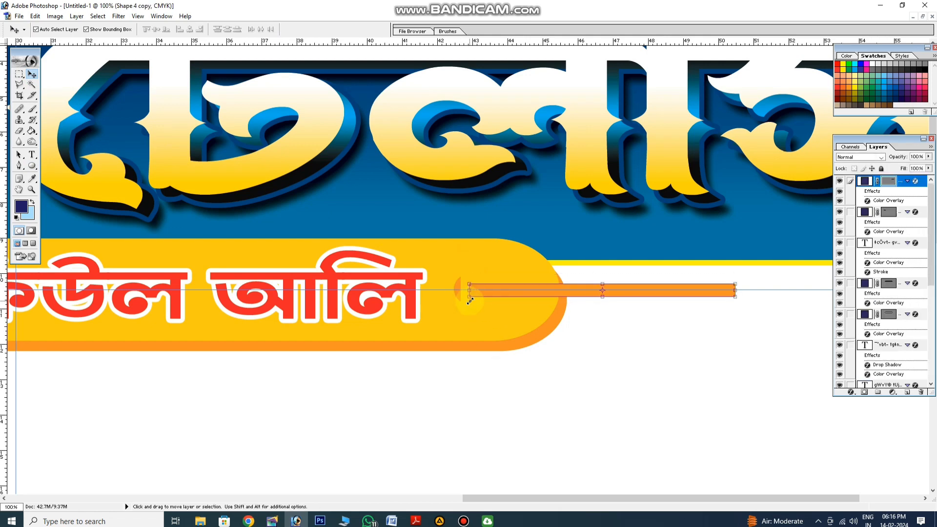
# Draw an orange circle about 0.65 inch in diameter centred on the inner end of the right bar, on its own layer
pyautogui.click(561, 352)
pyautogui.click(33, 165)
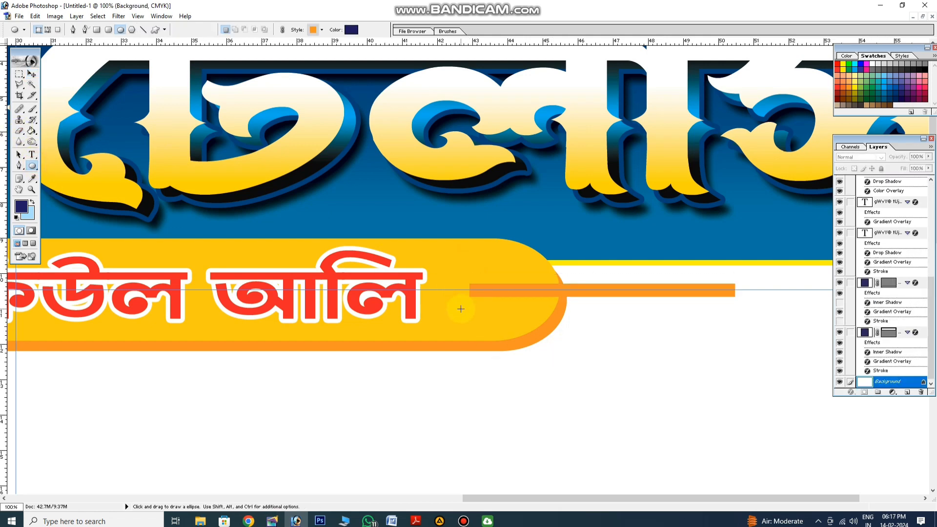
pyautogui.moveTo(498, 332); pyautogui.dragTo(498, 332)
pyautogui.click(32, 73)
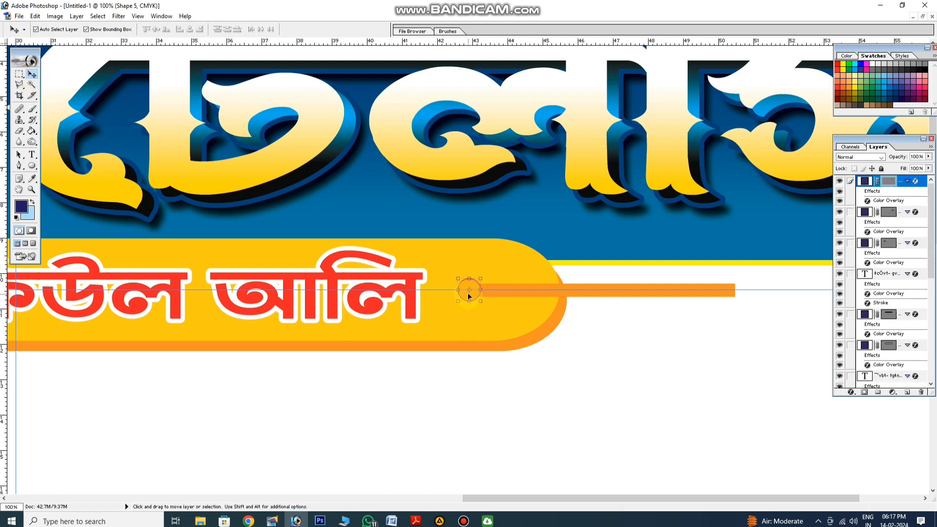
pyautogui.click(613, 335)
# Duplicate the small orange circle onto the inner end of the left bar, level with the guide
pyautogui.moveTo(530, 330); pyautogui.dragTo(802, 358)
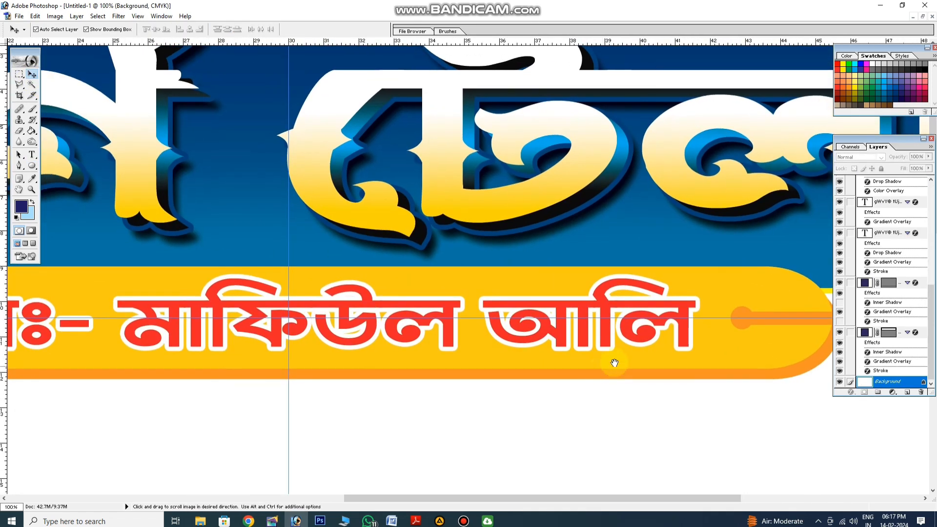
pyautogui.click(736, 322)
pyautogui.moveTo(739, 324); pyautogui.dragTo(675, 318)
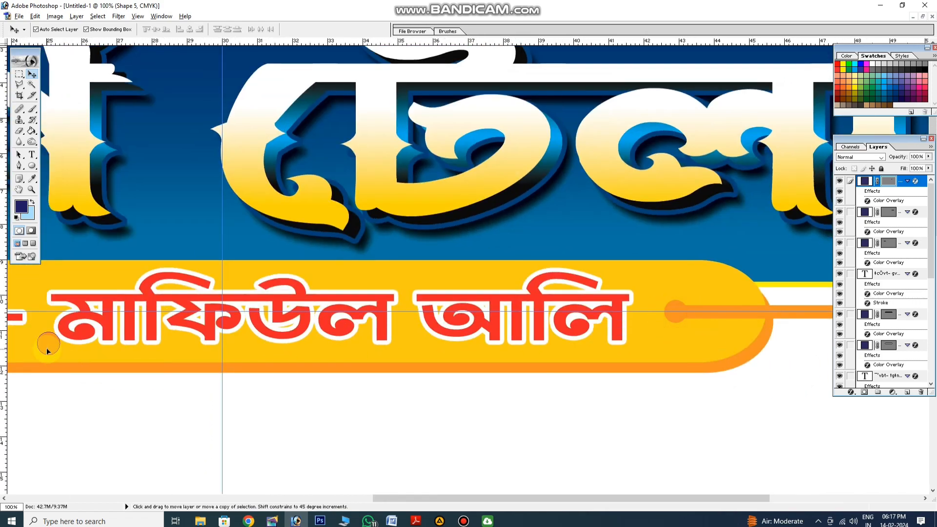
pyautogui.moveTo(46, 348); pyautogui.dragTo(431, 347)
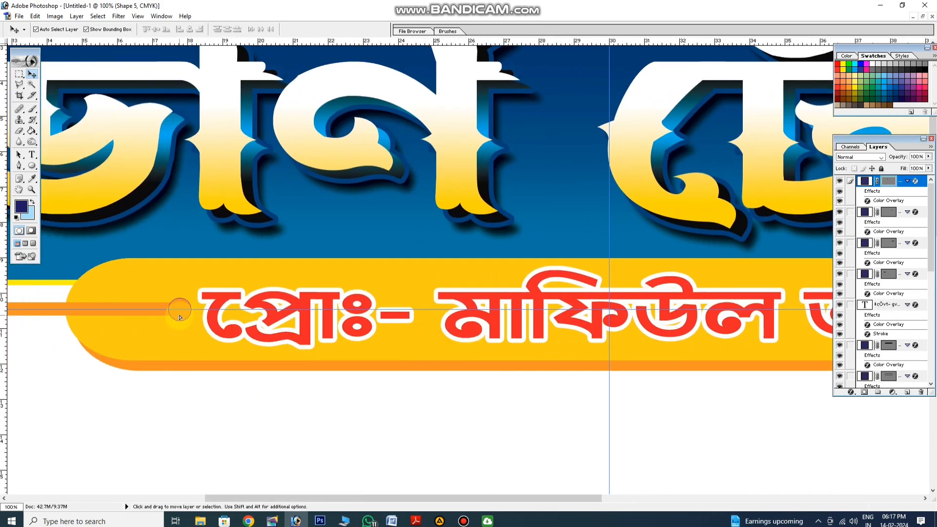
pyautogui.click(198, 361)
pyautogui.moveTo(287, 410); pyautogui.dragTo(323, 431)
# Nudge the left bar and its end circle slightly left, away from the proprietor text
pyautogui.click(113, 314)
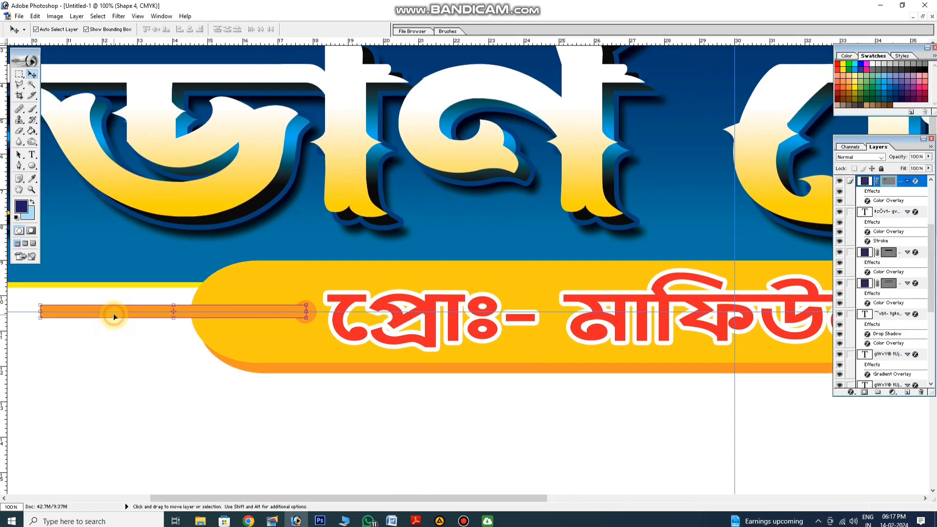
pyautogui.press('Left')
pyautogui.press('Left')
pyautogui.press('Left')
pyautogui.press('Left')
pyautogui.press('Left')
pyautogui.press('Left')
pyautogui.press('Left')
pyautogui.press('Left')
pyautogui.press('Left')
pyautogui.press('Left')
pyautogui.press('Left')
pyautogui.press('Left')
pyautogui.press('Left')
pyautogui.press('Left')
pyautogui.press('Left')
pyautogui.press('Left')
pyautogui.press('Left')
pyautogui.press('Left')
pyautogui.press('Left')
pyautogui.click(119, 345)
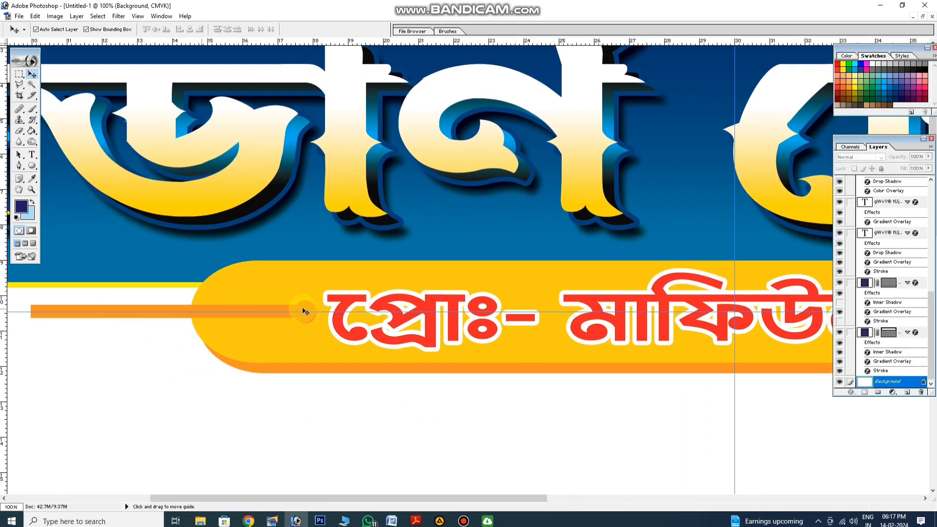
pyautogui.click(304, 308)
pyautogui.click(342, 395)
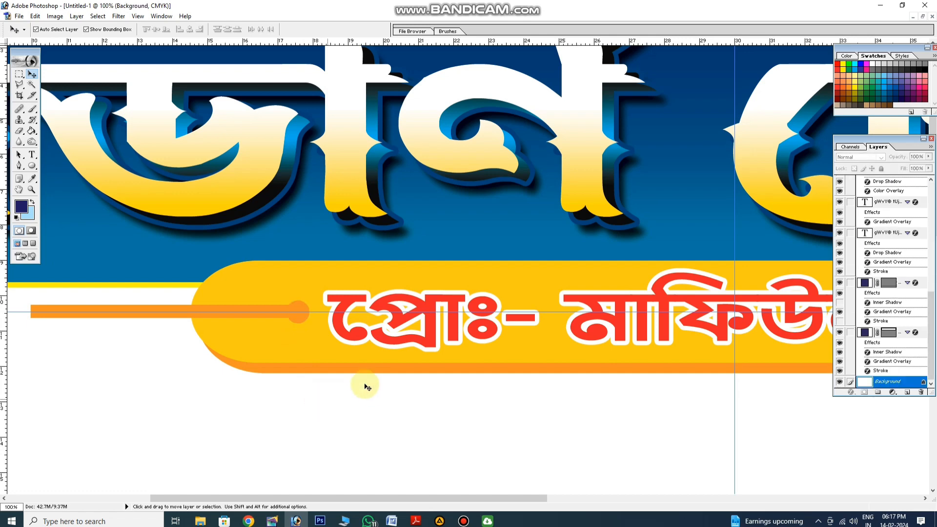
# Duplicate the proprietor text into the white area below the pill and clear the copy's wording
pyautogui.hotkey('ctrl', '0')
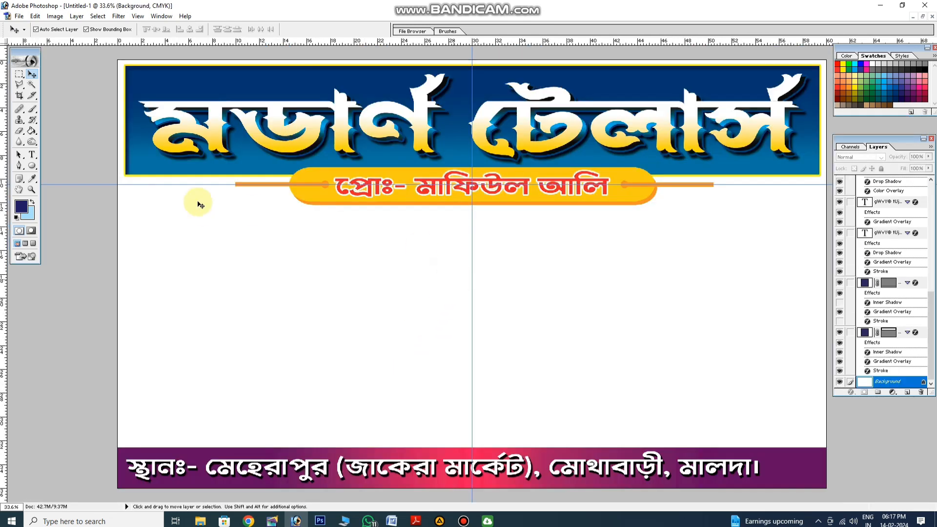
pyautogui.keyDown('alt'); pyautogui.moveTo(389, 191); pyautogui.dragTo(389, 248); pyautogui.keyUp('alt')
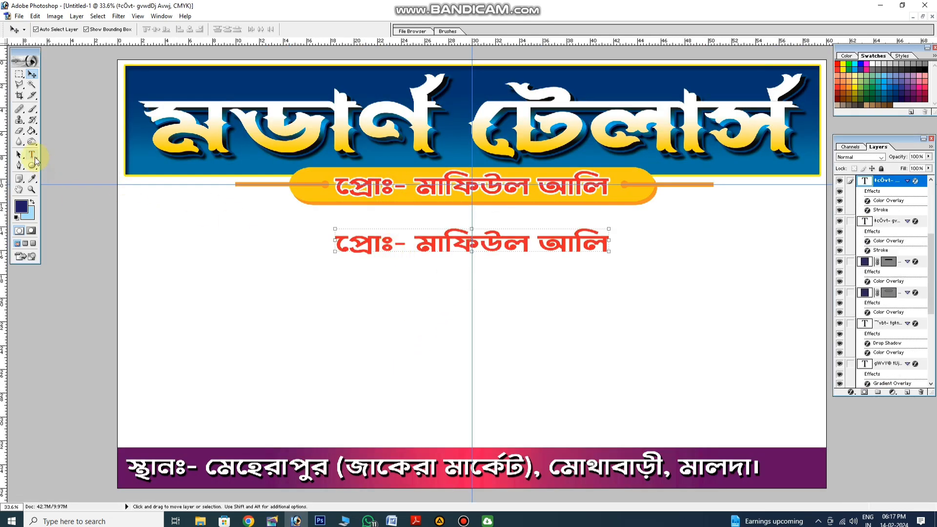
pyautogui.click(33, 154)
pyautogui.tripleClick(367, 246)
pyautogui.press('BackSpace')
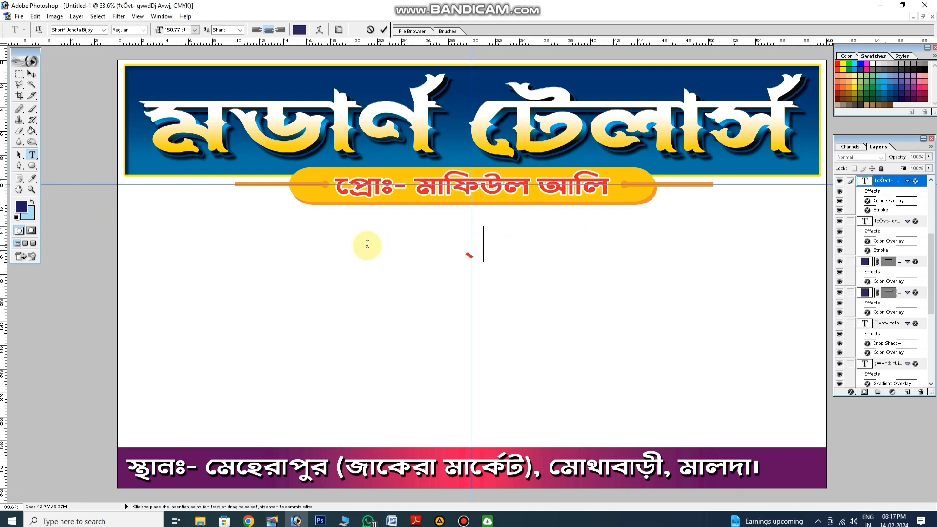
# Fill the copied text layer with two lines: "এখানে কোট, প্যান্ট, সাদরী, পাঞ্জাবী ও জুব্বার" and "কাপড় পাওয়া যায় এবং যত্ন সহকারে সেলাই করা হয়।"
pyautogui.write('এখােন')
pyautogui.write(' কো')
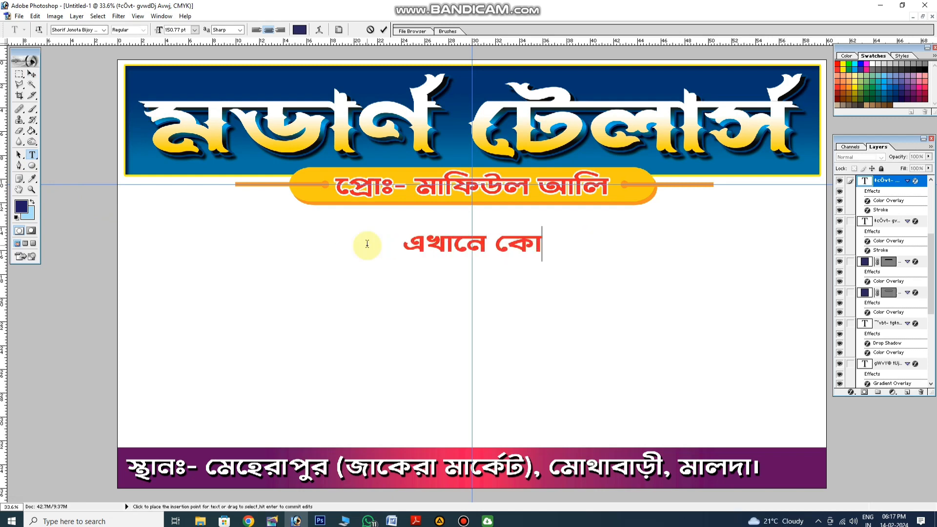
pyautogui.write('ট, প্যান্ট')
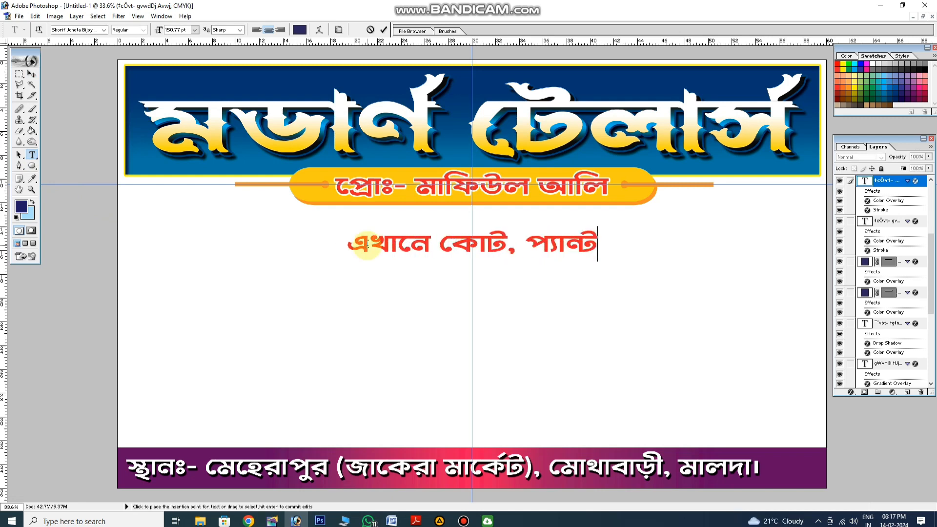
pyautogui.write(', সাদরী')
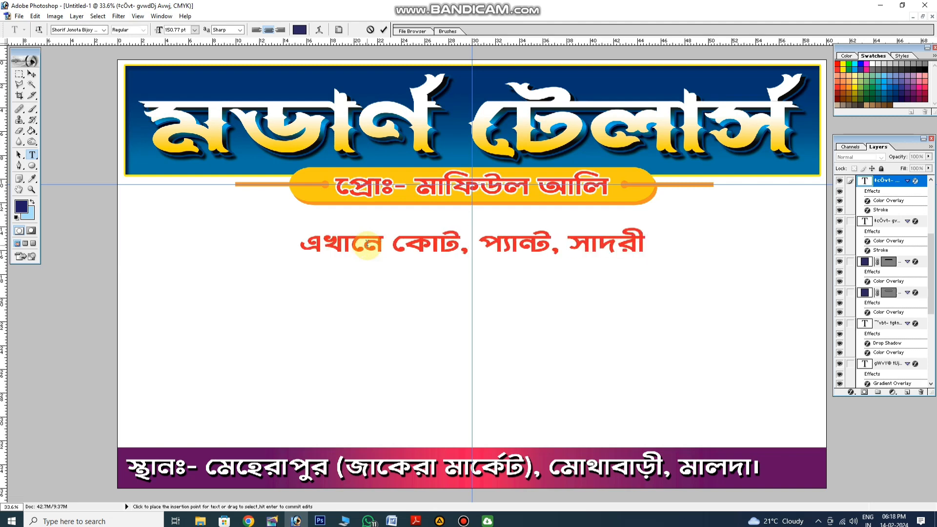
pyautogui.write(', পাঞ্জাবী')
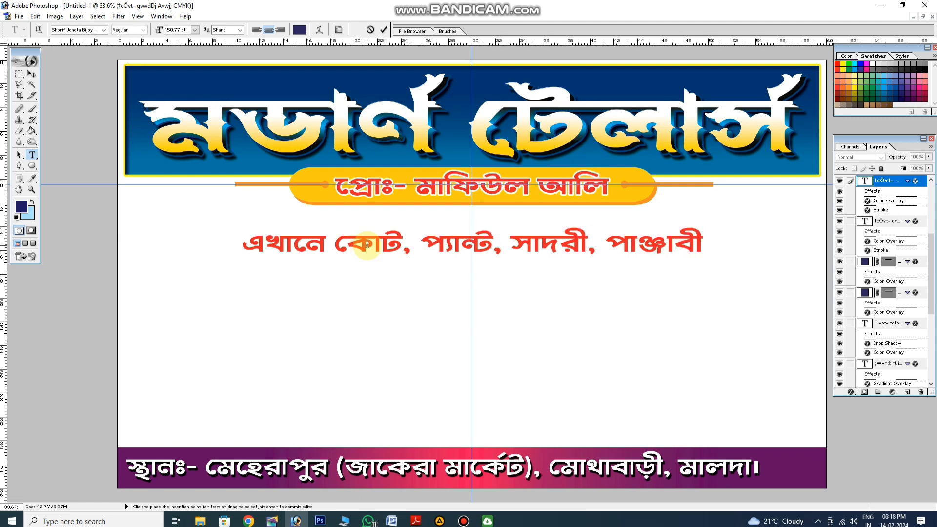
pyautogui.write(' ও জুব্বার কাপড়')
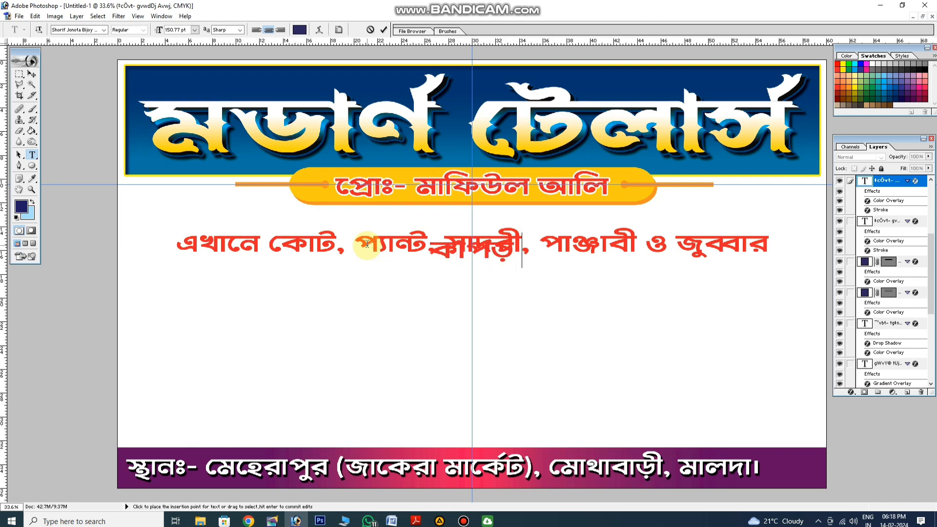
pyautogui.write(' পাওয়া যায়')
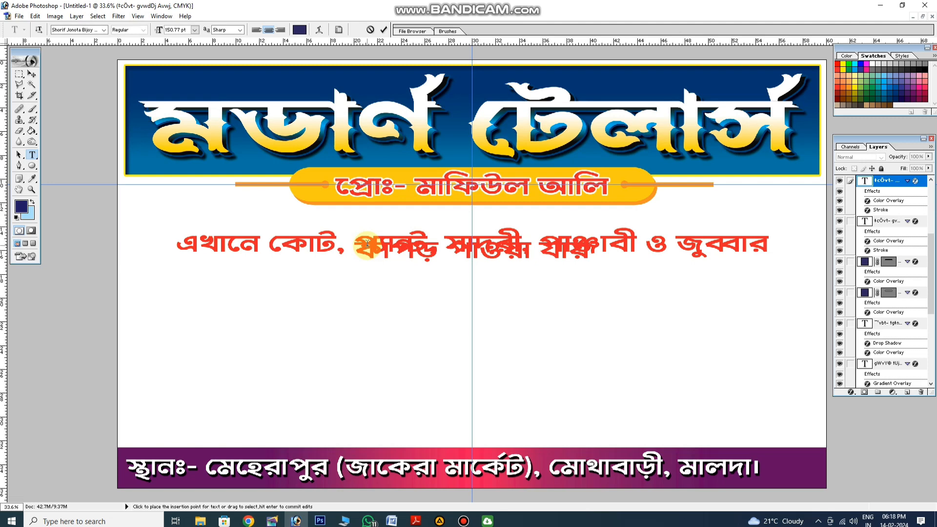
pyautogui.write(' এবং')
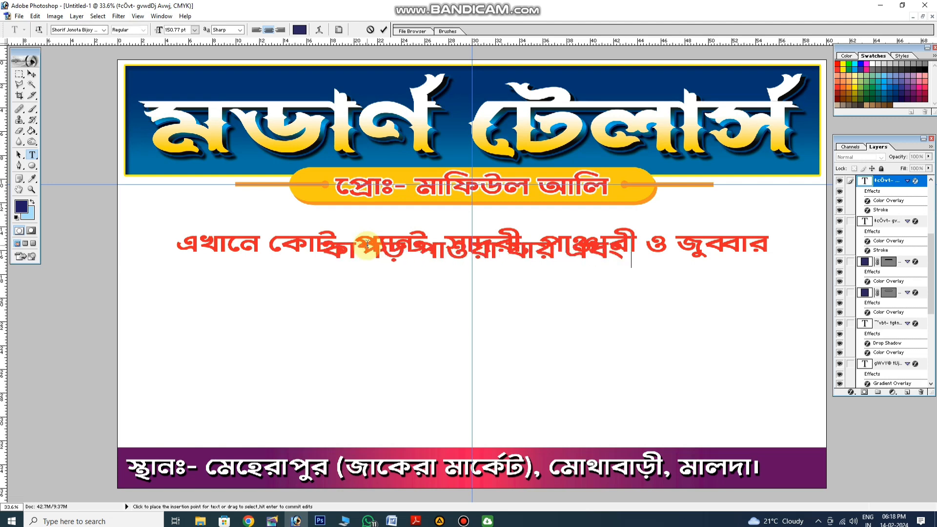
pyautogui.write(' স্বল্প স')
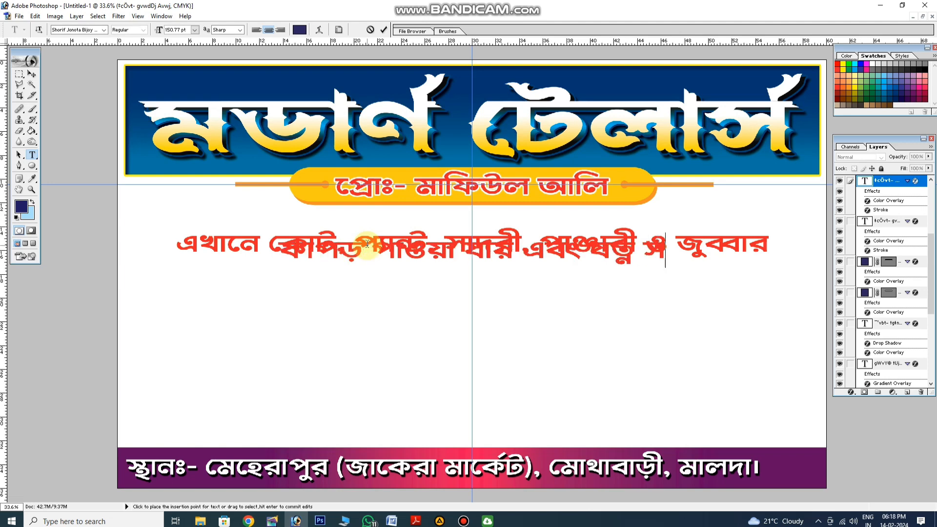
pyautogui.write('ময়ে সেলাই করা হয়')
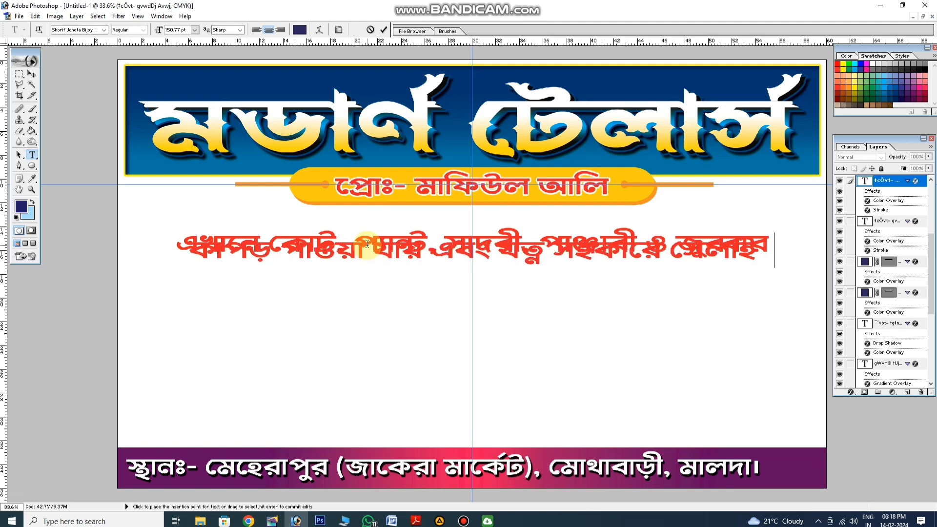
pyautogui.write('।')
# Increase the leading of the whole two-line services text until its lines no longer overlap
pyautogui.hotkey('ctrl', 'a')
pyautogui.hotkey('ctrl', 'alt', 'Down')
pyautogui.hotkey('ctrl', 'alt', 'Down')
pyautogui.hotkey('ctrl', 'alt', 'Down')
pyautogui.hotkey('ctrl', 'alt', 'Down')
pyautogui.hotkey('ctrl', 'alt', 'Down')
pyautogui.hotkey('ctrl', 'alt', 'Down')
pyautogui.hotkey('ctrl', 'alt', 'Down')
pyautogui.hotkey('ctrl', 'alt', 'Down')
pyautogui.hotkey('ctrl', 'alt', 'Down')
pyautogui.hotkey('ctrl', 'alt', 'Down')
pyautogui.hotkey('ctrl', 'alt', 'Down')
pyautogui.hotkey('ctrl', 'alt', 'Down')
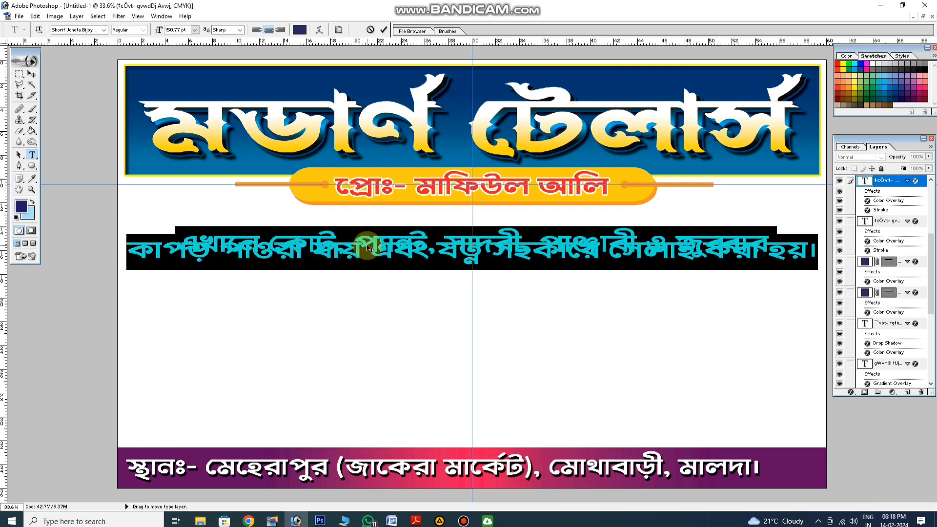
pyautogui.hotkey('ctrl', 'alt', 'Down')
pyautogui.hotkey('ctrl', 'alt', 'Down')
pyautogui.hotkey('ctrl', 'alt', 'Down')
pyautogui.hotkey('ctrl', 'alt', 'Down')
pyautogui.hotkey('ctrl', 'alt', 'Down')
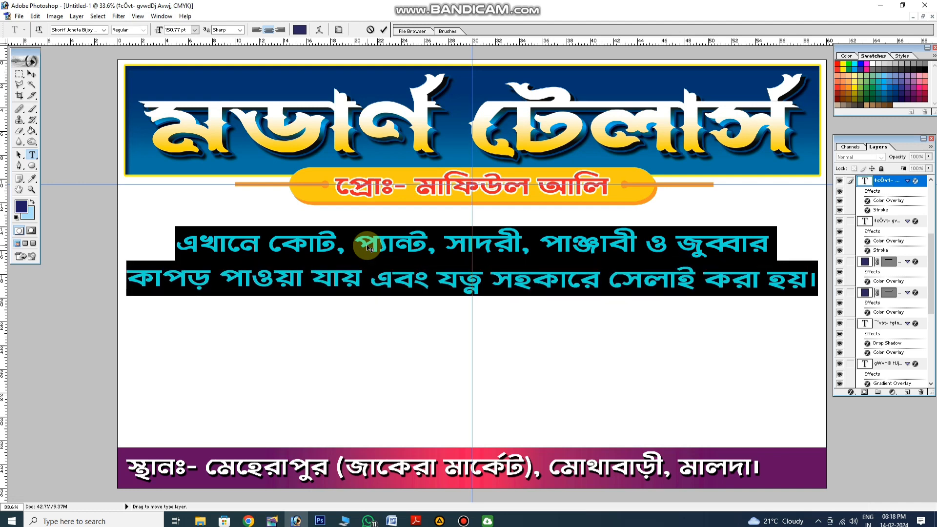
# Set the services text in the Ruposhi Bangla ANSI V2 font and apply faux bold
pyautogui.click(104, 30)
pyautogui.moveTo(143, 176); pyautogui.dragTo(143, 151)
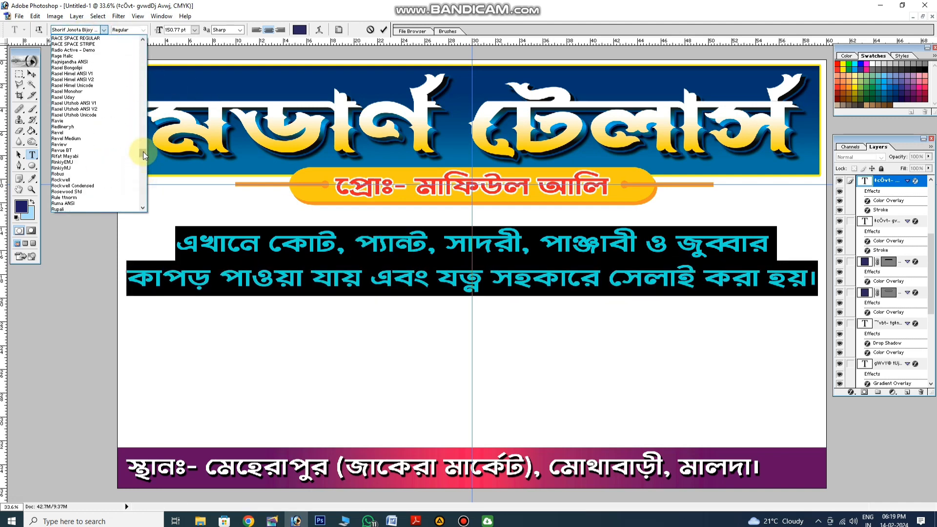
pyautogui.scroll(-10, 91, 117)
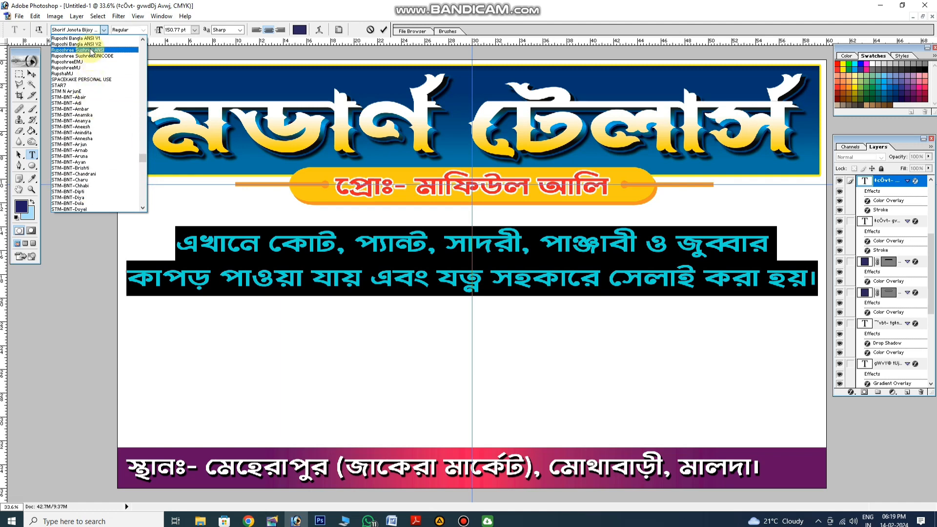
pyautogui.click(79, 44)
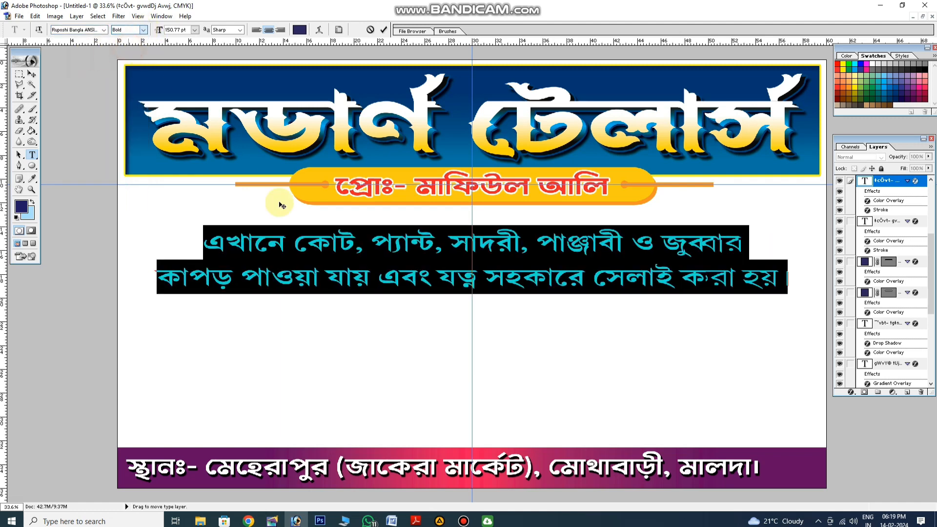
pyautogui.rightClick(323, 246)
pyautogui.click(364, 394)
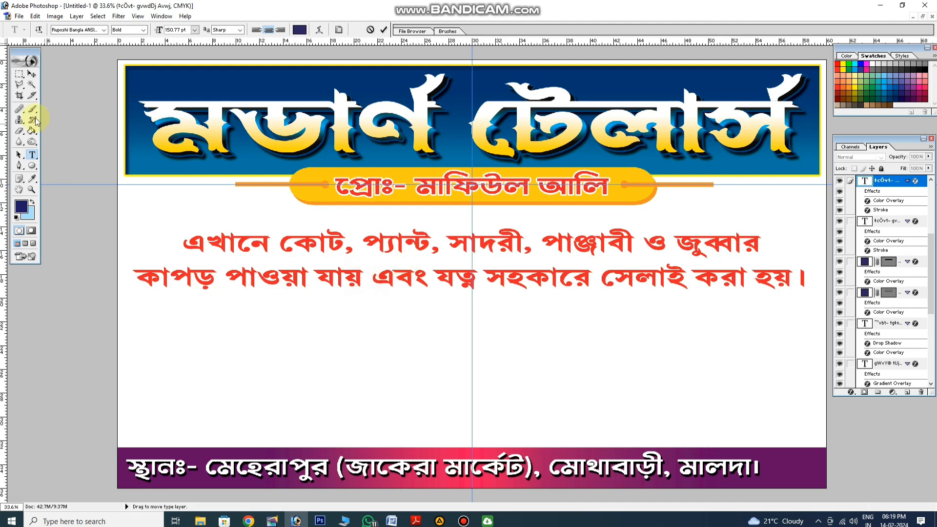
# Move the services text up beneath the proprietor pill and rebreak it into three lines, starting the second at "ও জুব্বার" and the third at "এবং যত্ন"
pyautogui.moveTo(704, 256); pyautogui.dragTo(699, 226)
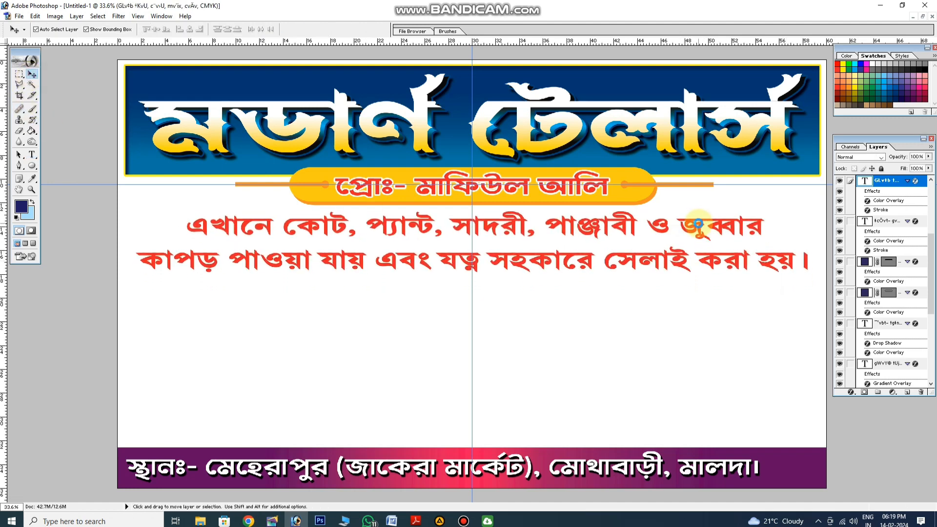
pyautogui.click(31, 155)
pyautogui.click(543, 226)
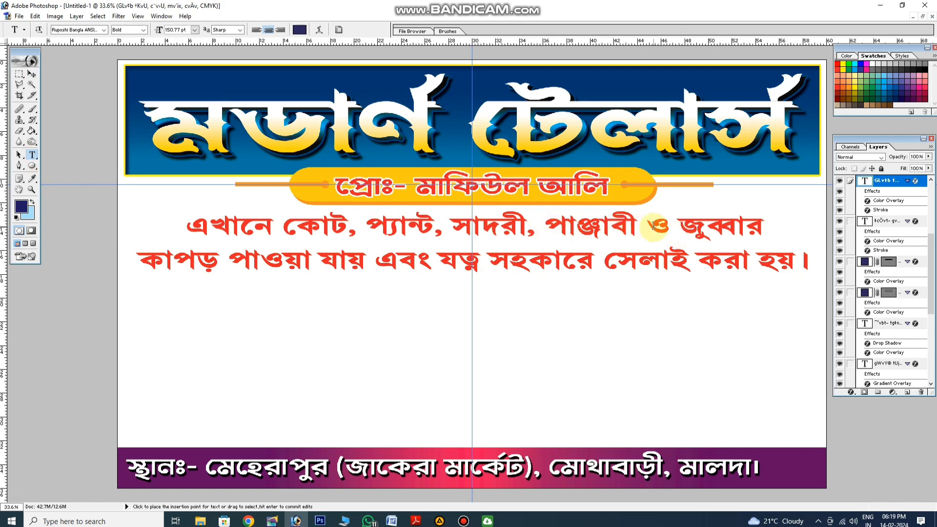
pyautogui.press('Return')
pyautogui.click(138, 296)
pyautogui.press('BackSpace')
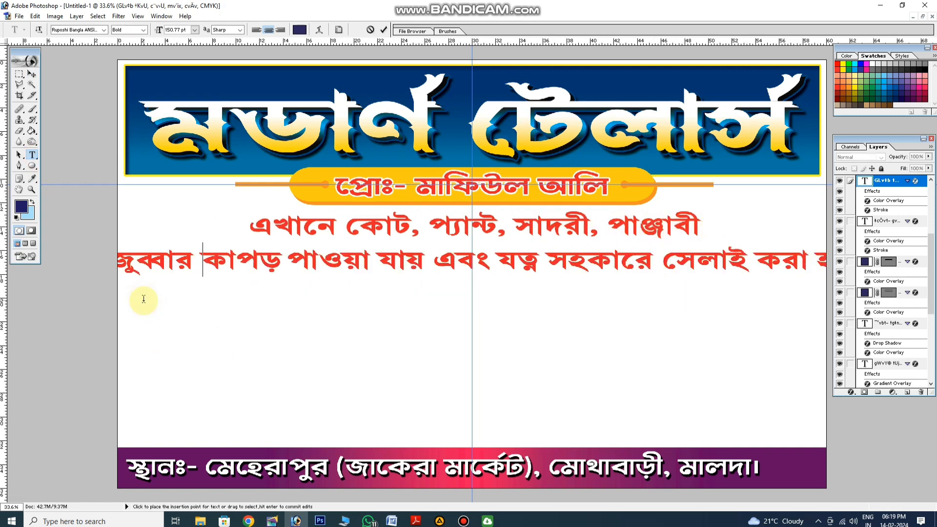
pyautogui.click(441, 255)
pyautogui.press('Return')
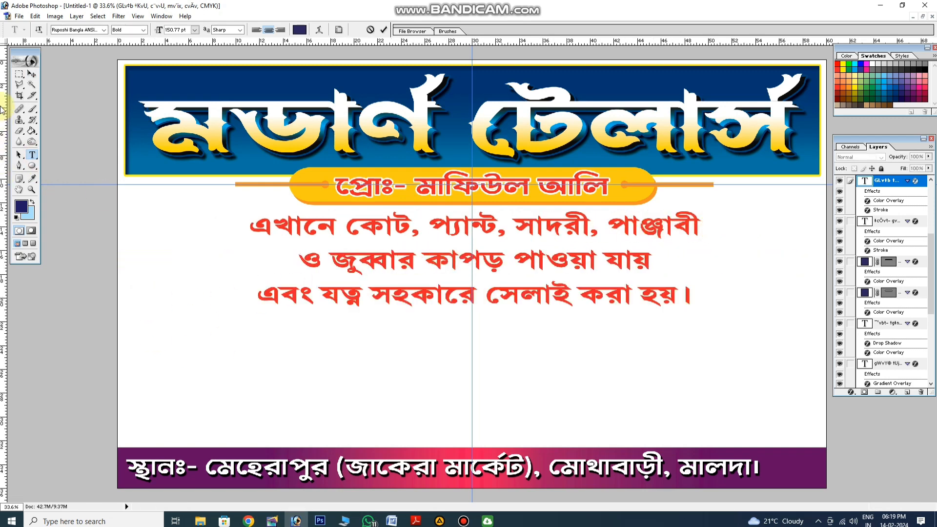
# Stretch the three-line services text taller and centre it on the vertical guide
pyautogui.click(32, 74)
pyautogui.hotkey('ctrl', 't')
pyautogui.moveTo(430, 306); pyautogui.dragTo(441, 328)
pyautogui.press('Return')
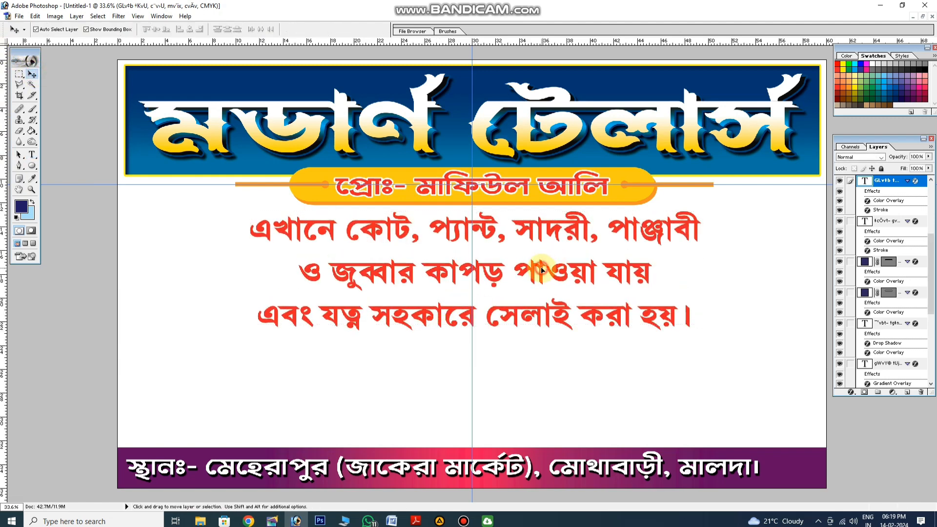
pyautogui.moveTo(541, 270); pyautogui.dragTo(536, 270)
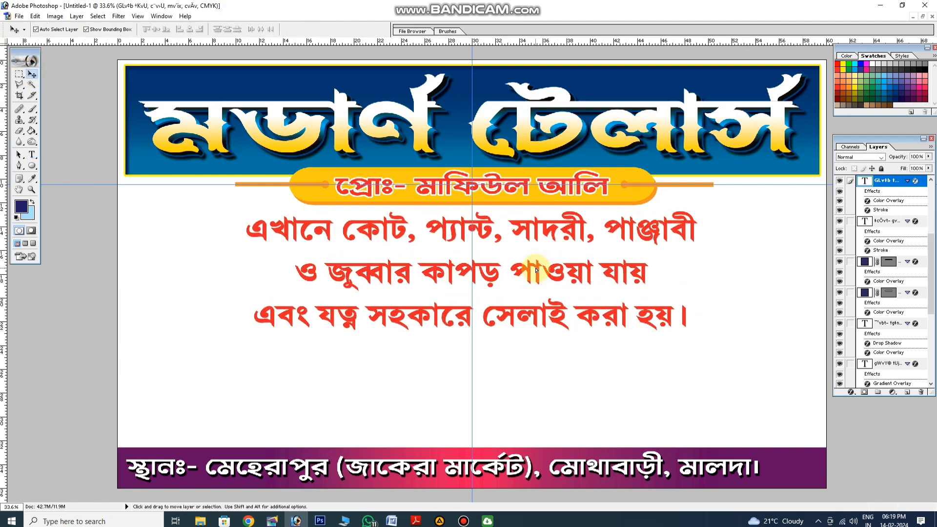
# Recolour the services text with a C 90, M 90, Y 90, K 90 black Color Overlay and narrow it to 98% width
pyautogui.click(852, 392)
pyautogui.click(866, 353)
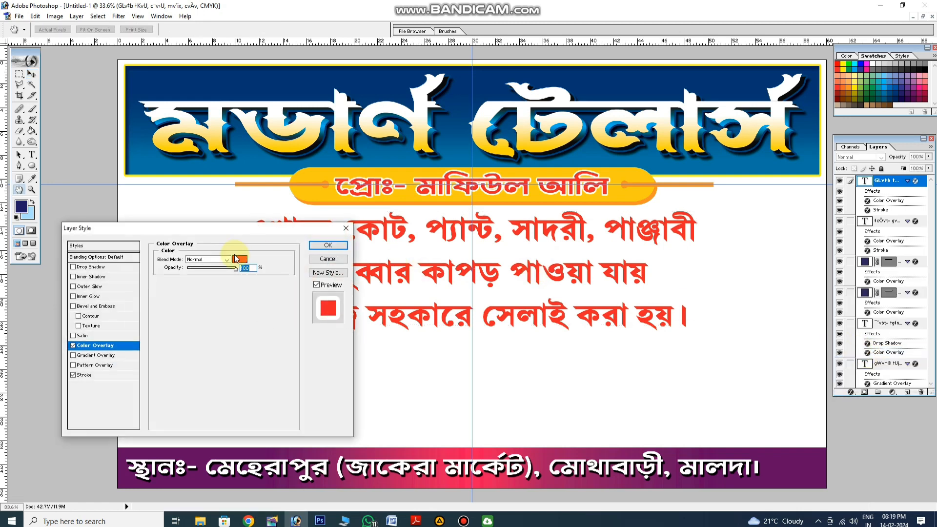
pyautogui.click(240, 259)
pyautogui.click(925, 64)
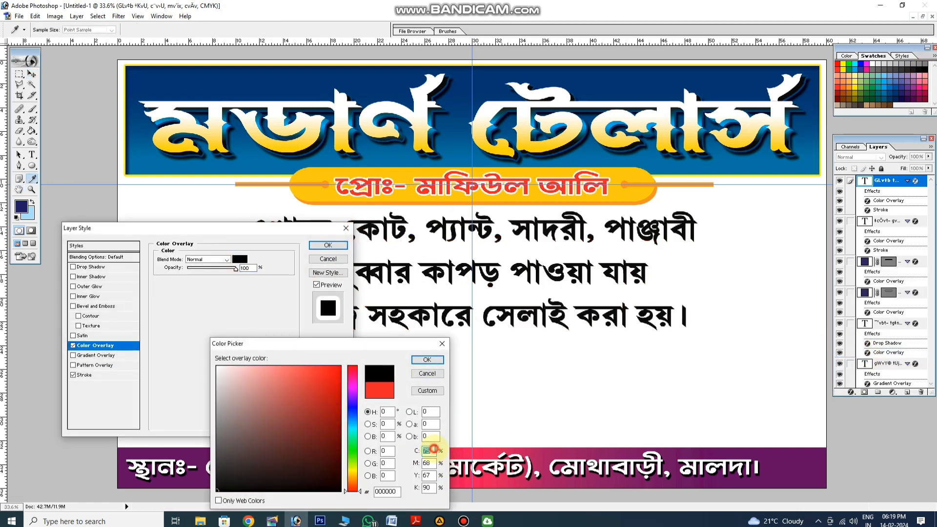
pyautogui.write('90')
pyautogui.doubleClick(434, 464)
pyautogui.write('90')
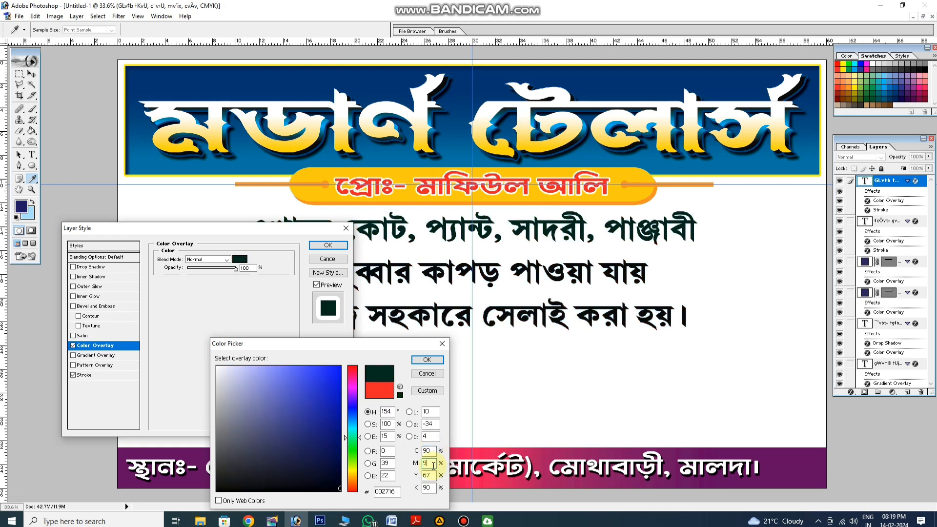
pyautogui.click(433, 474)
pyautogui.write('90')
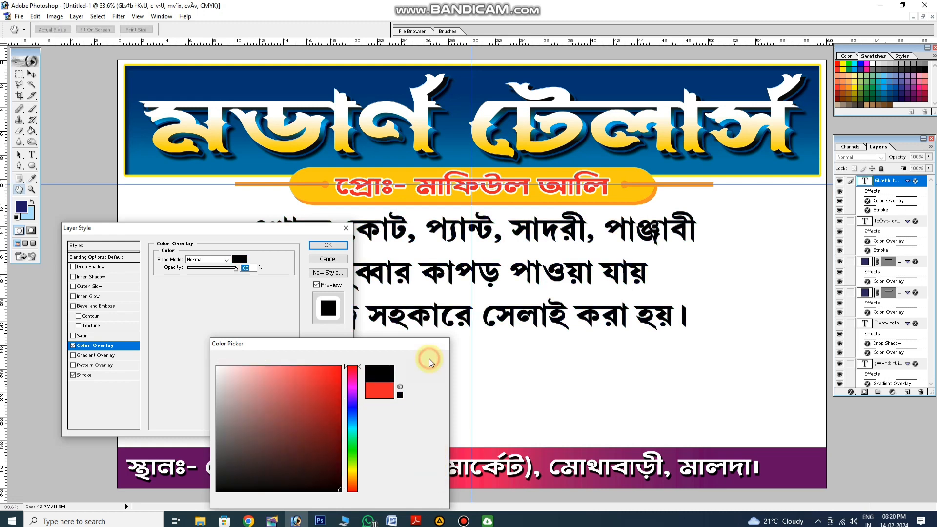
pyautogui.click(427, 359)
pyautogui.click(340, 246)
pyautogui.click(336, 315)
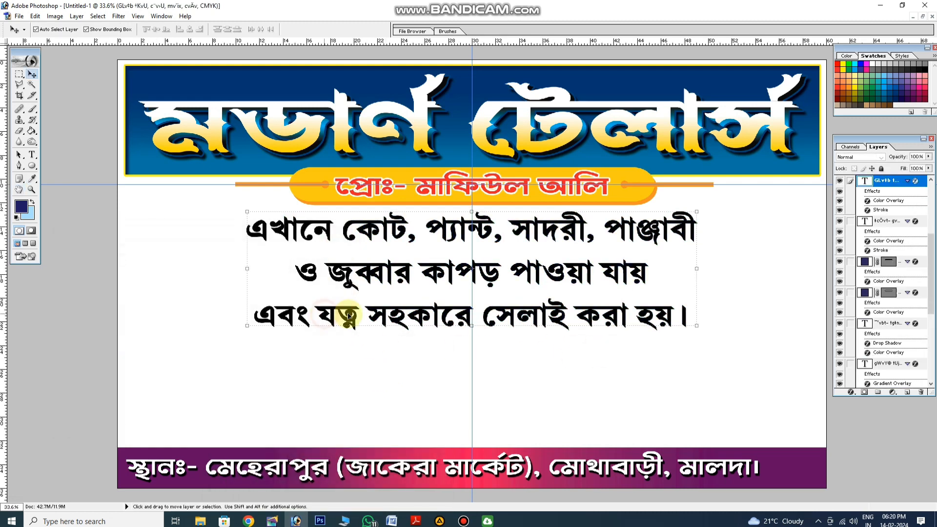
pyautogui.moveTo(699, 287); pyautogui.dragTo(692, 288)
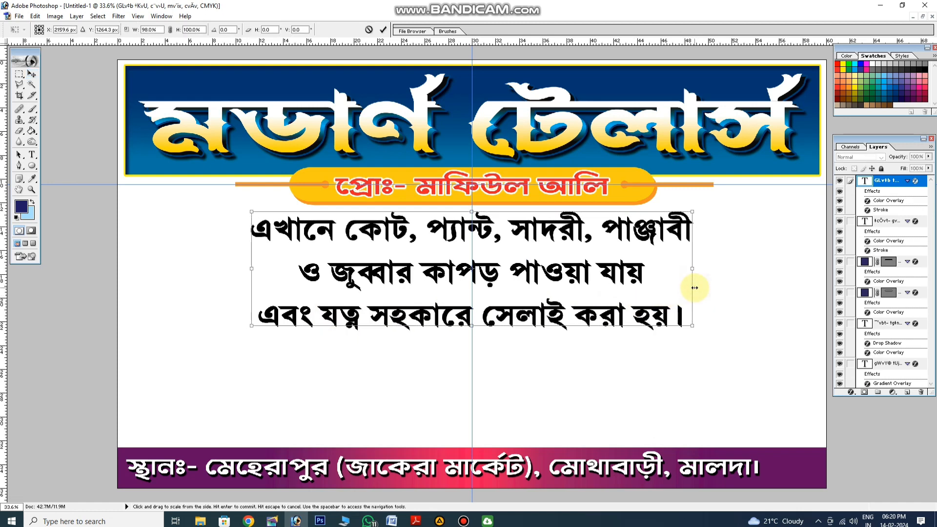
pyautogui.click(464, 521)
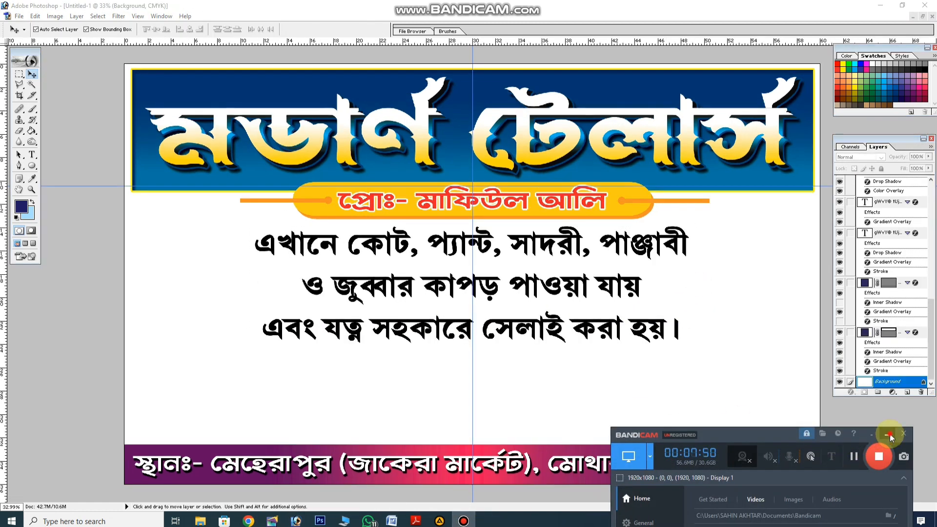
pyautogui.click(889, 434)
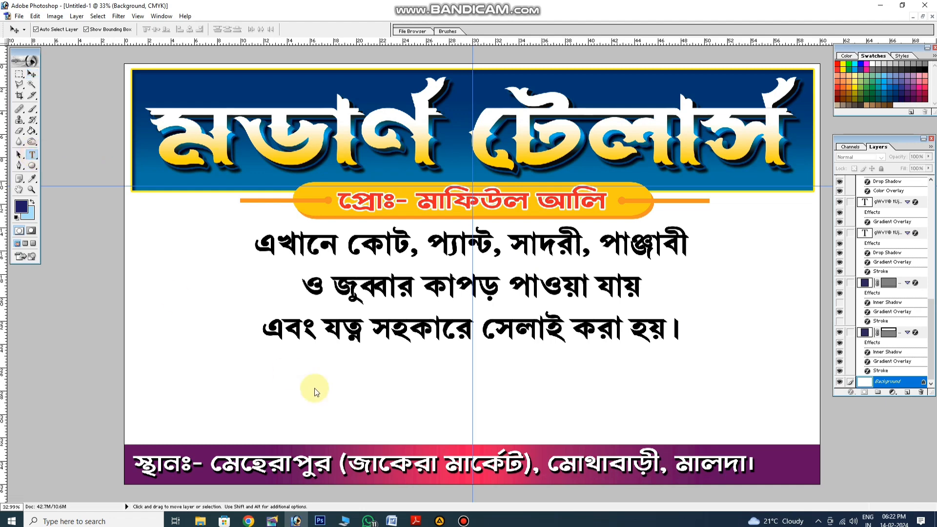
# Start a new text layer in the white area above the address bar, using the Hind Siliguri Bold font
pyautogui.click(329, 399)
pyautogui.click(103, 30)
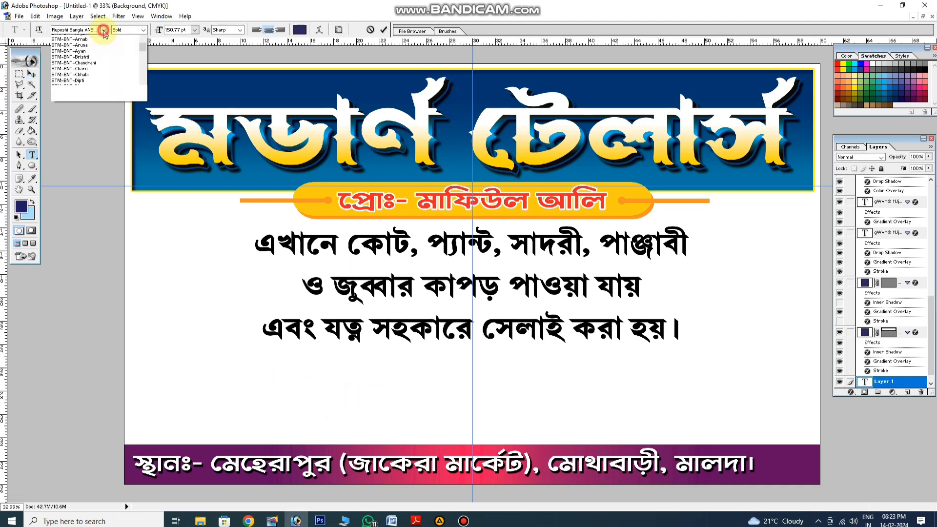
pyautogui.moveTo(142, 151); pyautogui.dragTo(144, 106)
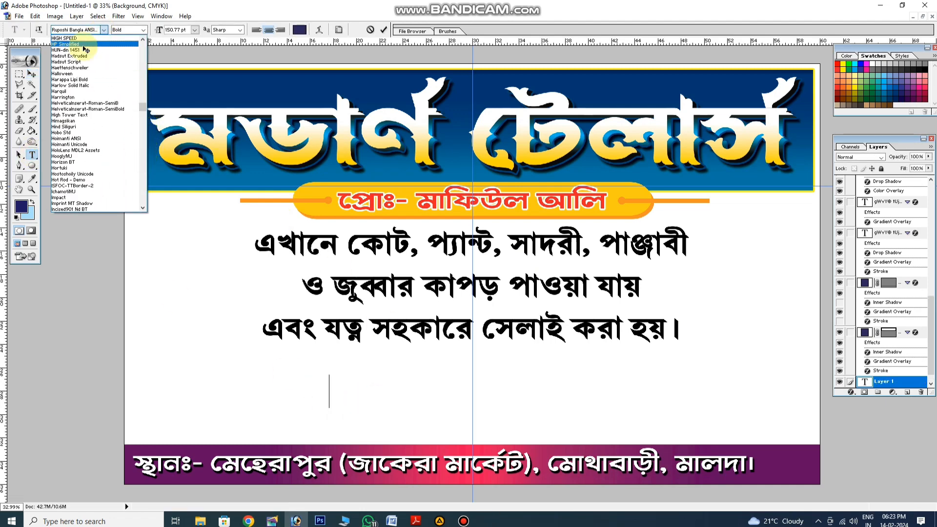
pyautogui.click(74, 127)
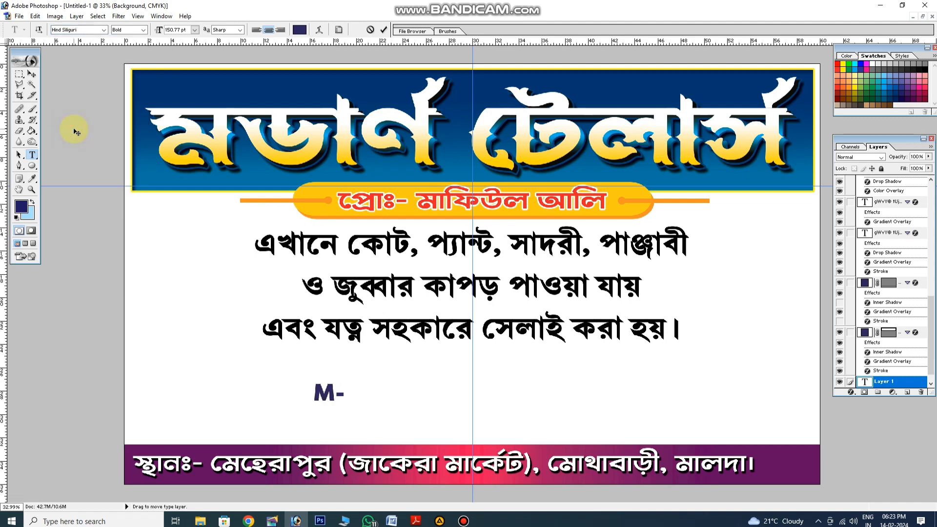
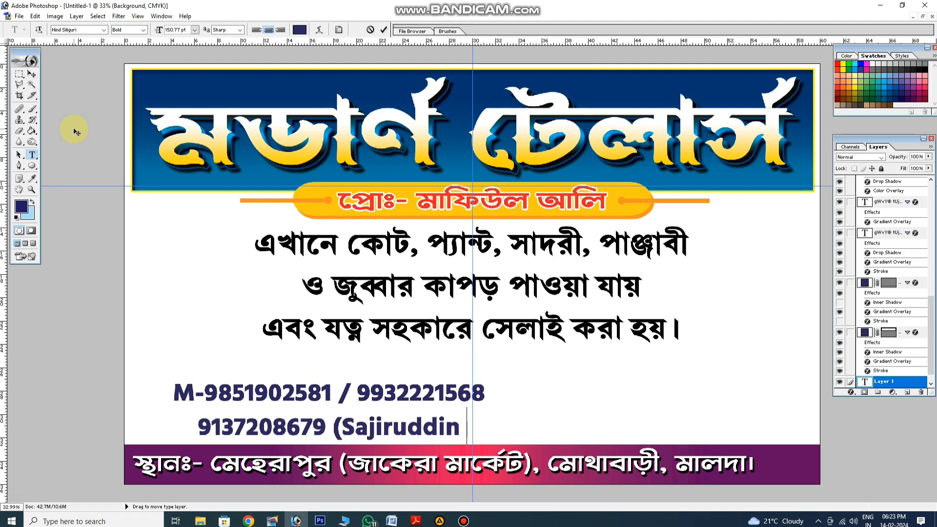
# Tighten the leading of the whole two-line contact text
pyautogui.hotkey('ctrl', 'a')
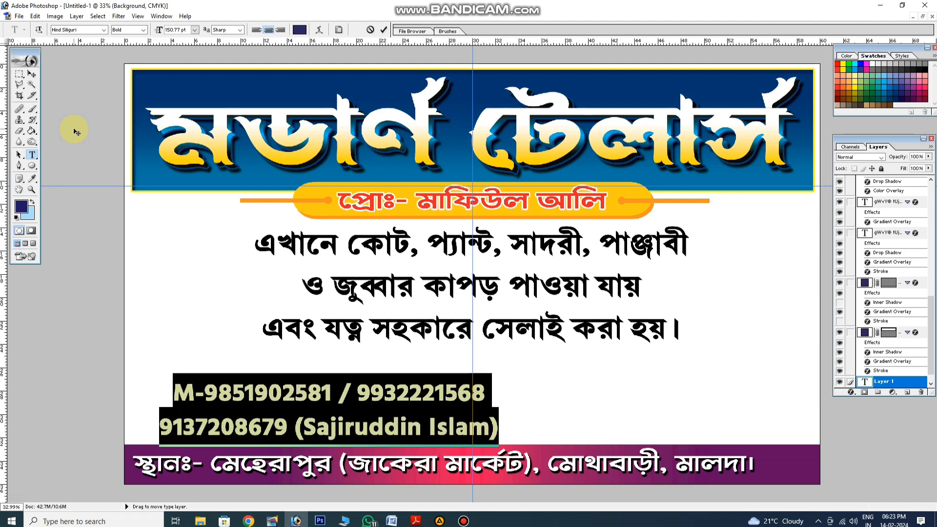
pyautogui.hotkey('alt', 'Up')
pyautogui.hotkey('alt', 'Up')
pyautogui.hotkey('alt', 'Up')
pyautogui.hotkey('alt', 'Up')
pyautogui.click(339, 385)
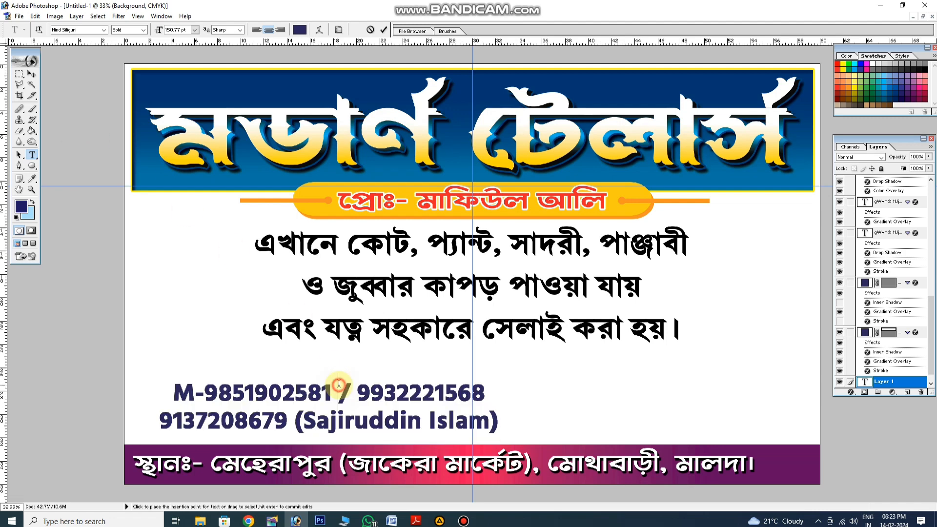
# Shift the services text down, centre the contact text between it and the proprietor pill, and stretch the contact text to 104.4% height
pyautogui.click(31, 74)
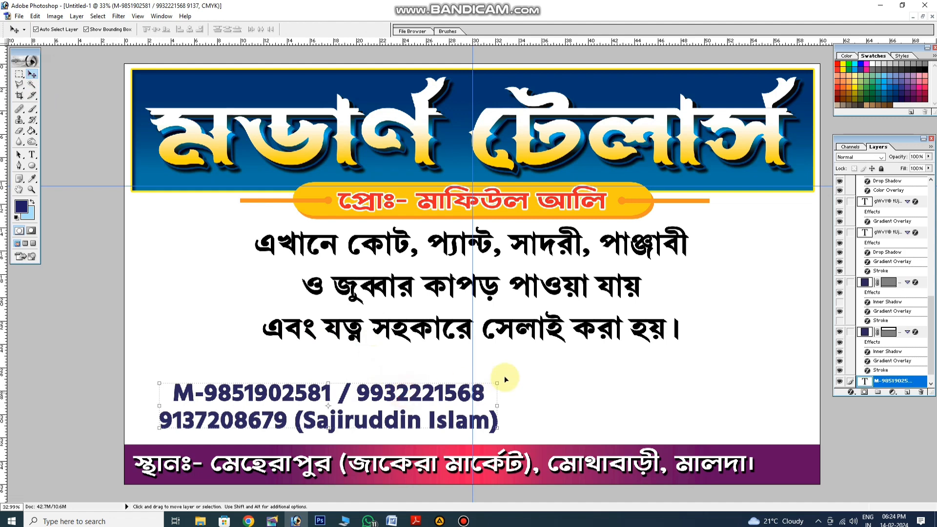
pyautogui.moveTo(404, 394); pyautogui.dragTo(524, 432)
pyautogui.click(505, 330)
pyautogui.click(605, 412)
pyautogui.moveTo(605, 410); pyautogui.dragTo(617, 274)
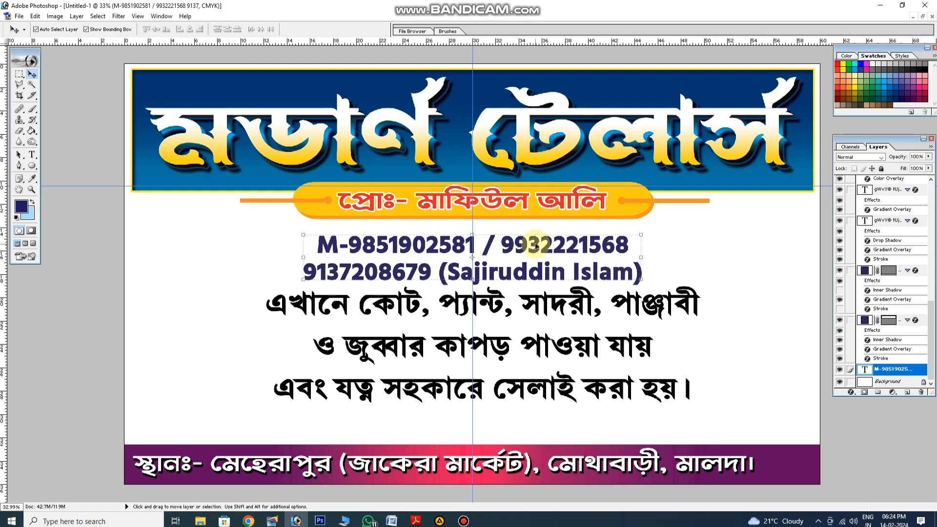
pyautogui.moveTo(536, 246); pyautogui.dragTo(536, 242)
pyautogui.press('Return')
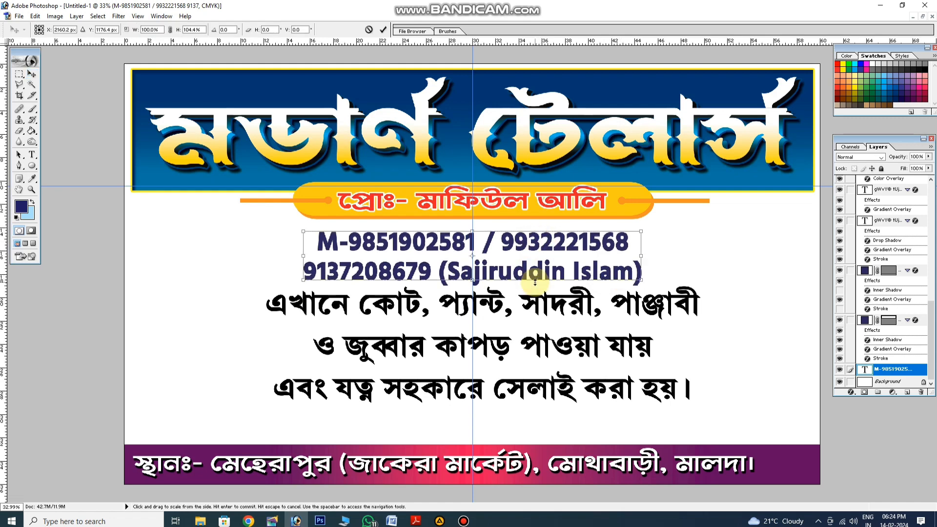
# Centre the services text lower, just above the address bar, and nudge the contact text slightly down to even the spacing
pyautogui.moveTo(542, 351); pyautogui.dragTo(537, 358)
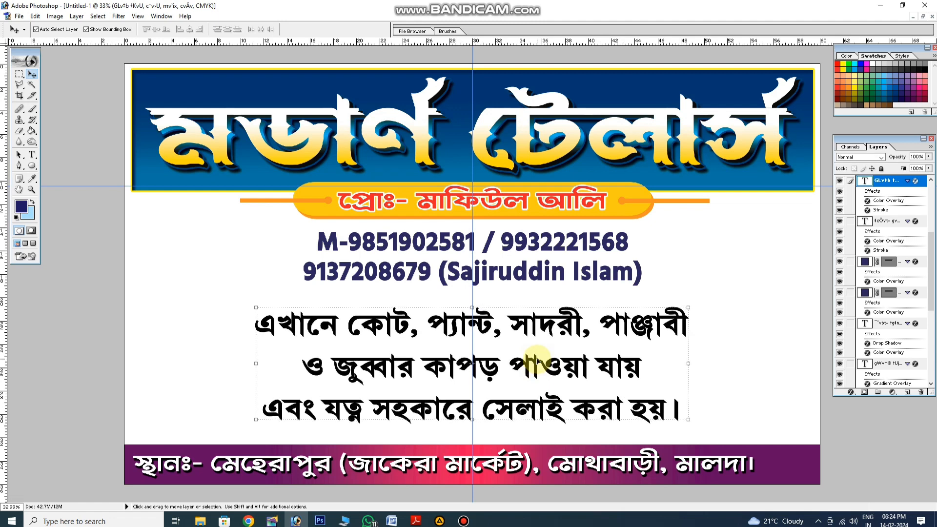
pyautogui.click(491, 271)
pyautogui.moveTo(493, 274); pyautogui.dragTo(495, 277)
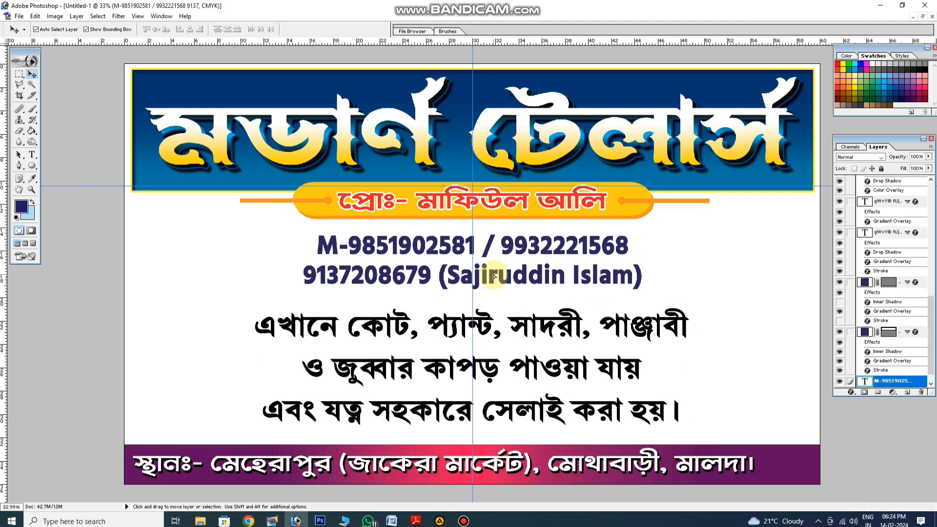
# Apply a blue Color Overlay to the contact text using a swatch and deselect the layer
pyautogui.click(851, 394)
pyautogui.click(874, 357)
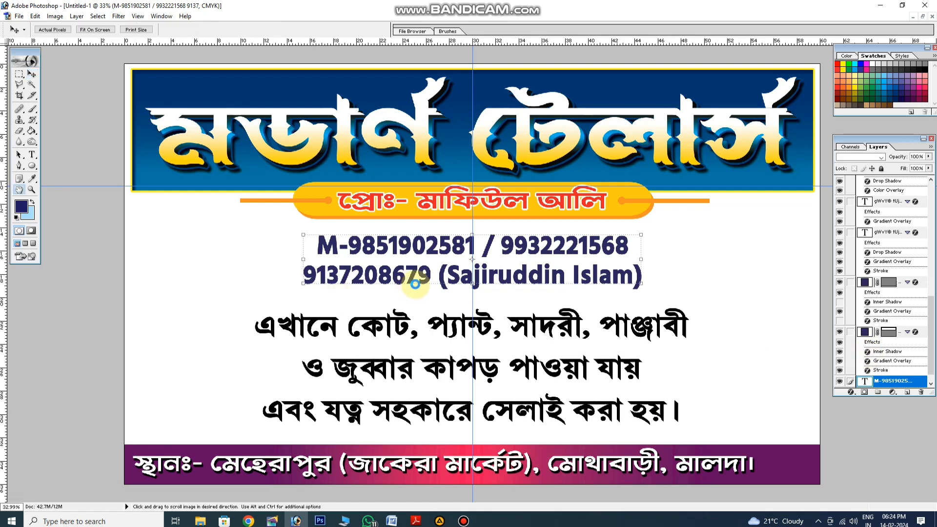
pyautogui.click(240, 259)
pyautogui.click(917, 87)
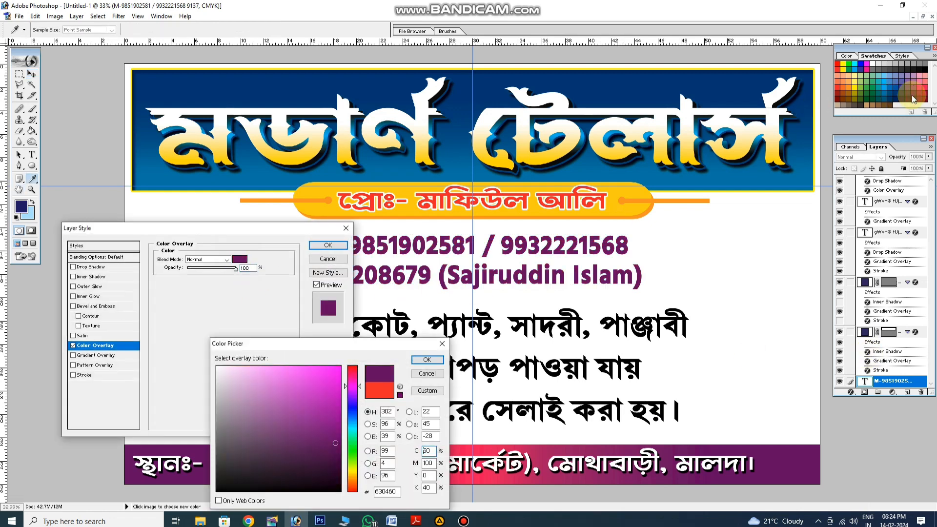
pyautogui.click(863, 73)
pyautogui.click(428, 360)
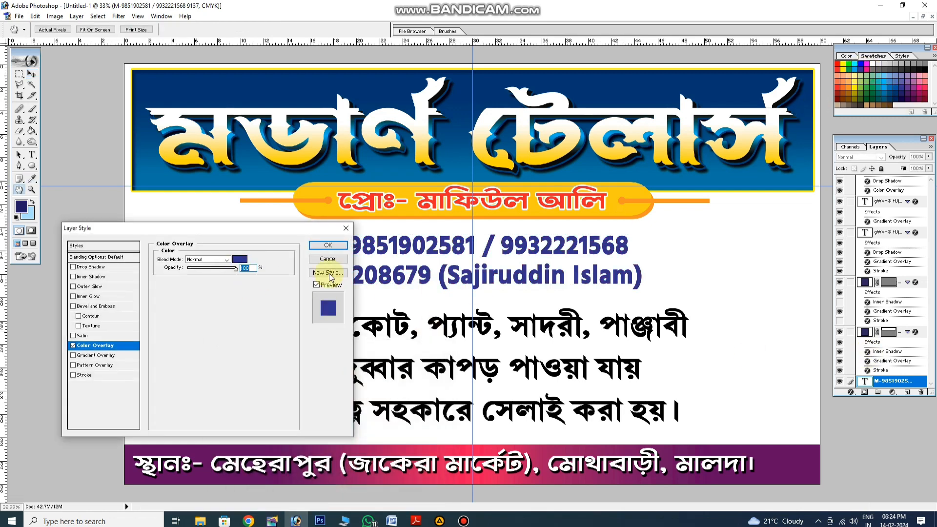
pyautogui.click(328, 245)
pyautogui.click(256, 236)
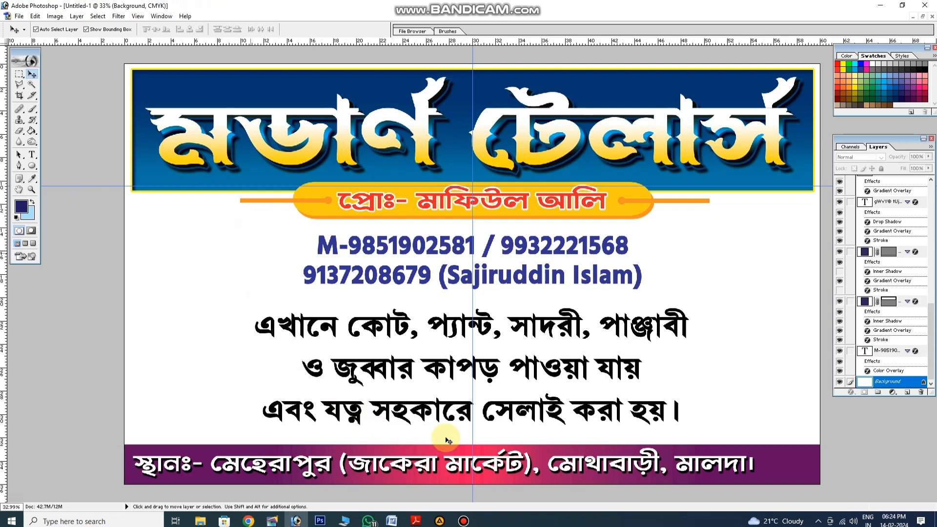
# Switch to Google Chrome
pyautogui.click(250, 523)
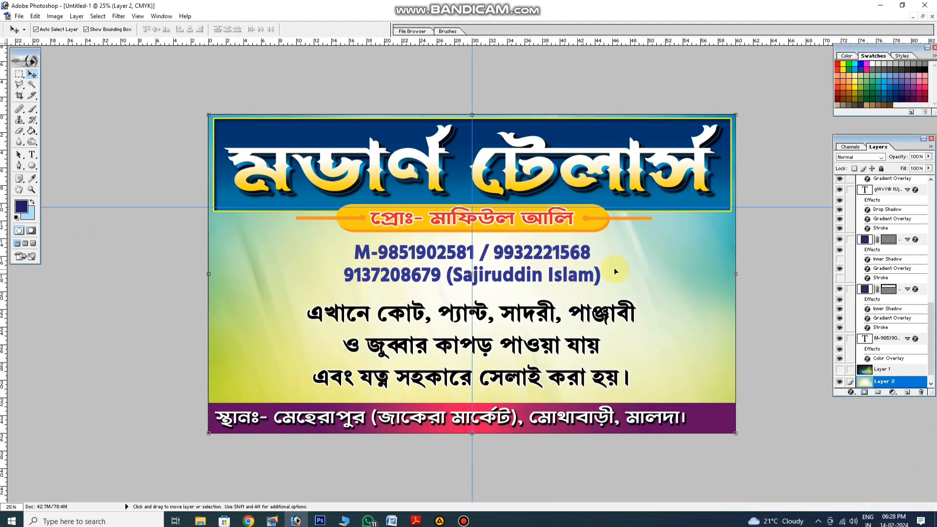
# Add a white outside stroke to the two-line contact text
pyautogui.click(600, 277)
pyautogui.click(852, 392)
pyautogui.click(868, 389)
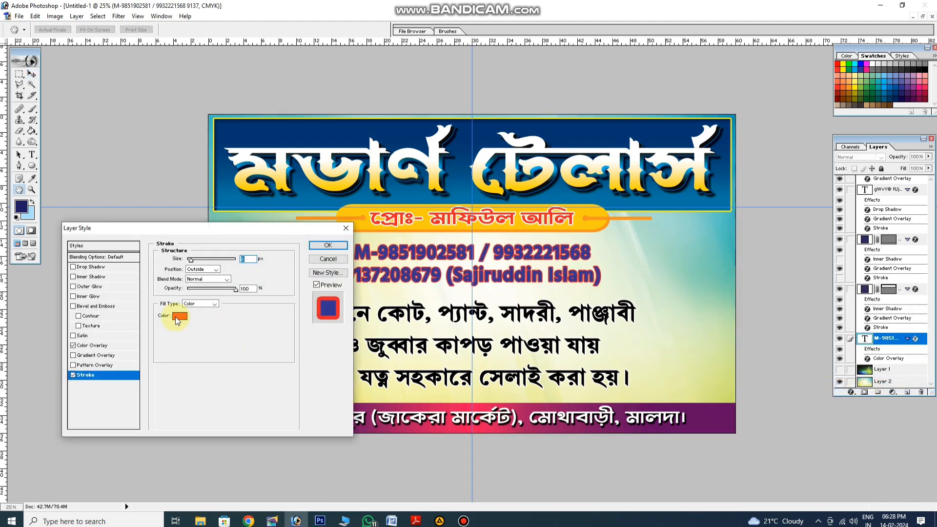
pyautogui.click(180, 316)
pyautogui.click(235, 366)
pyautogui.click(427, 360)
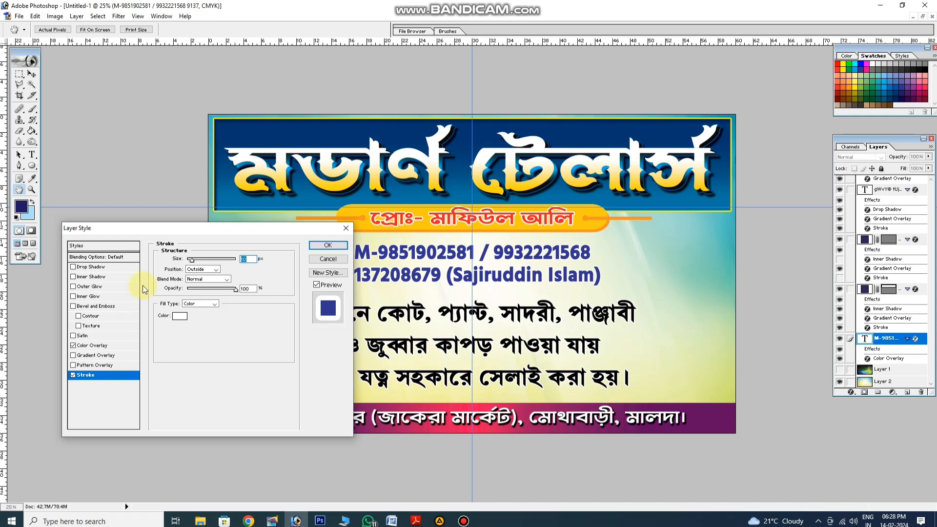
# Give the contact text a bright blue drop shadow with 16 px distance, 10% spread, 5 px size and reduced opacity
pyautogui.click(90, 267)
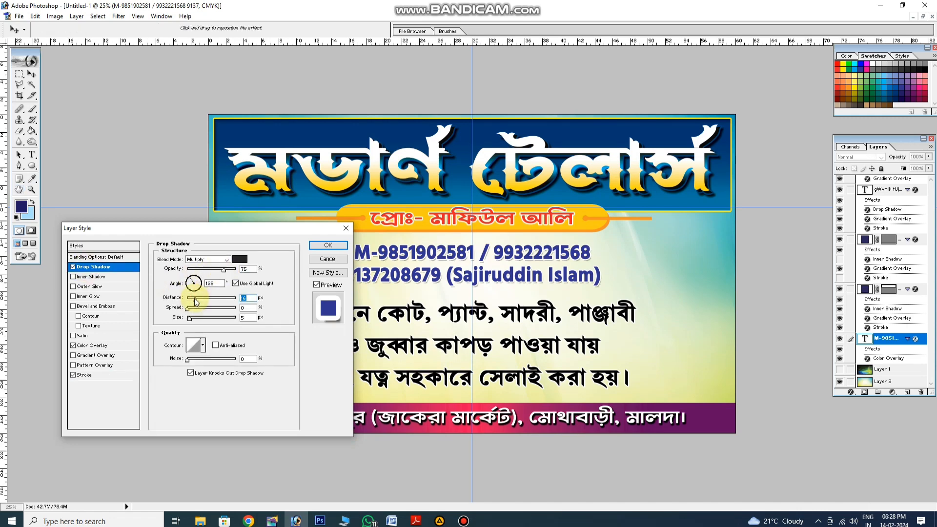
pyautogui.click(192, 310)
pyautogui.click(240, 260)
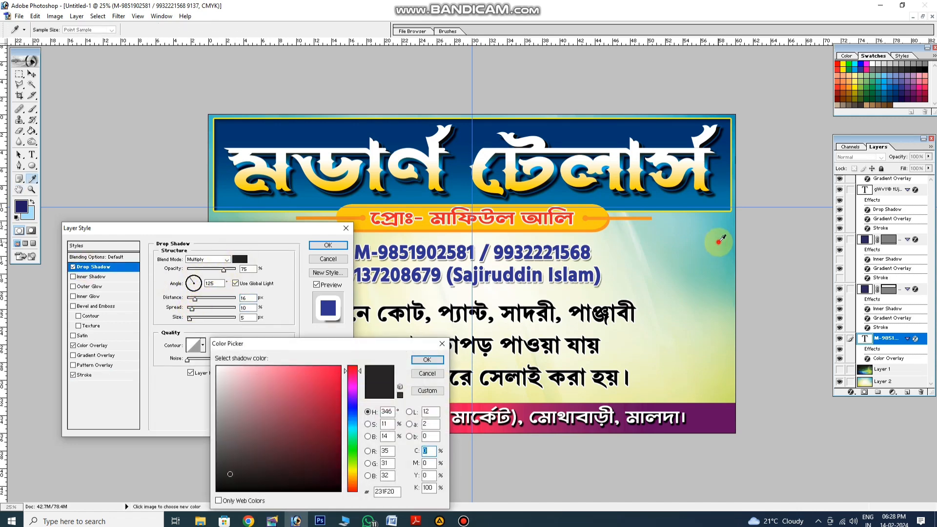
pyautogui.click(719, 240)
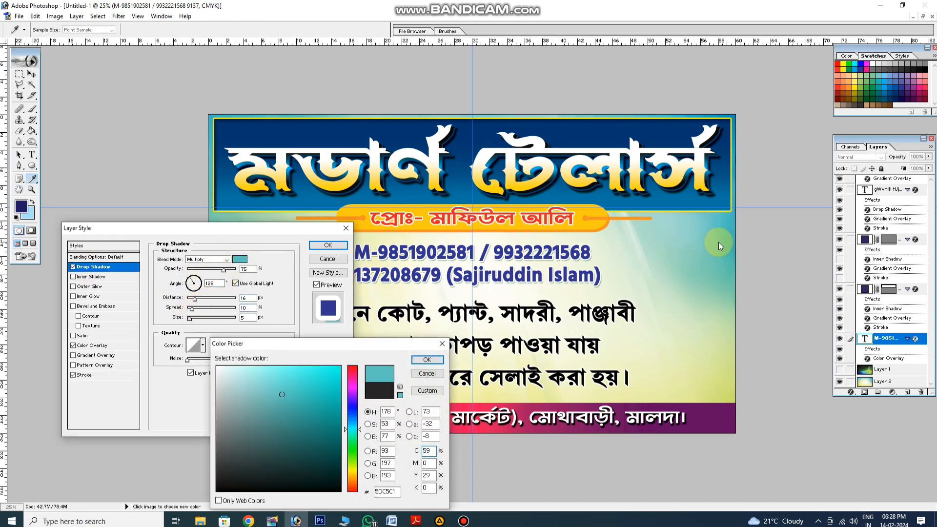
pyautogui.click(856, 70)
pyautogui.press('Return')
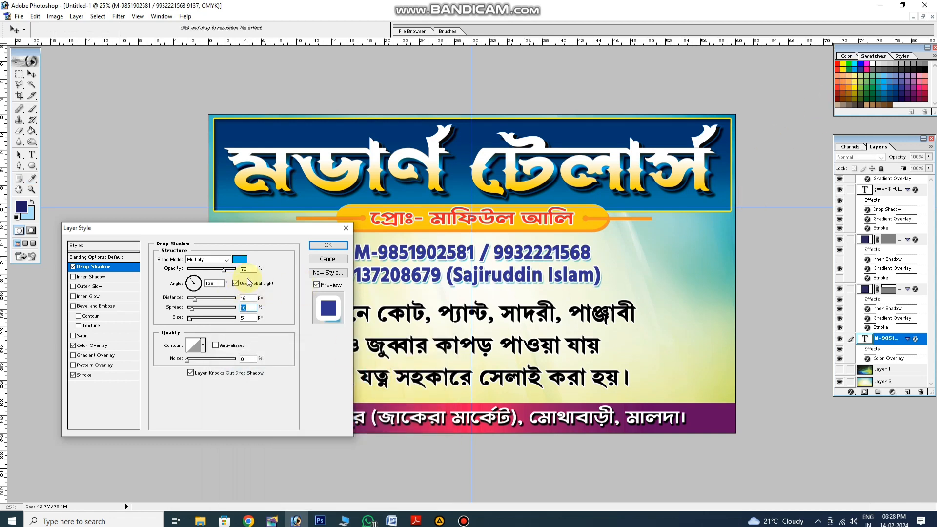
pyautogui.click(315, 246)
# Add a yellow-green drop shadow to the three-line services text with 100% opacity, 22% spread and 10 px size
pyautogui.click(394, 307)
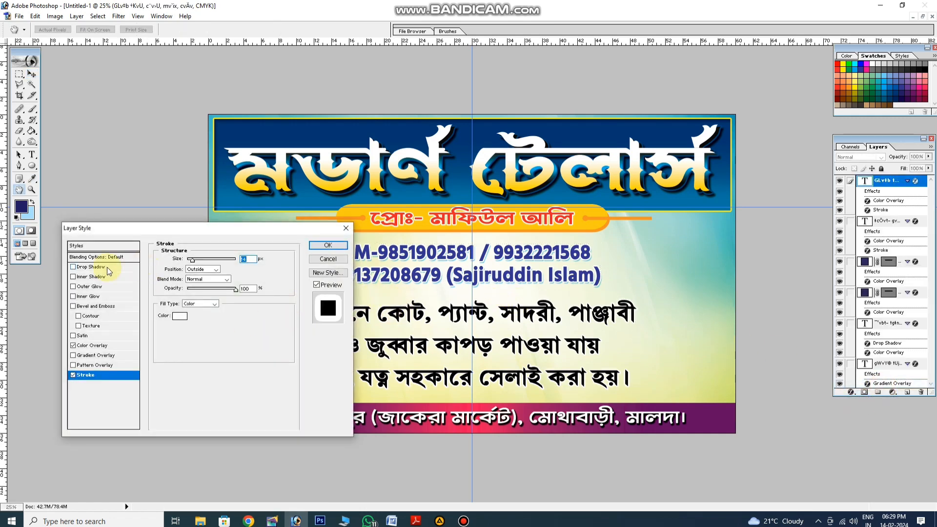
pyautogui.click(108, 268)
pyautogui.click(240, 259)
pyautogui.click(730, 375)
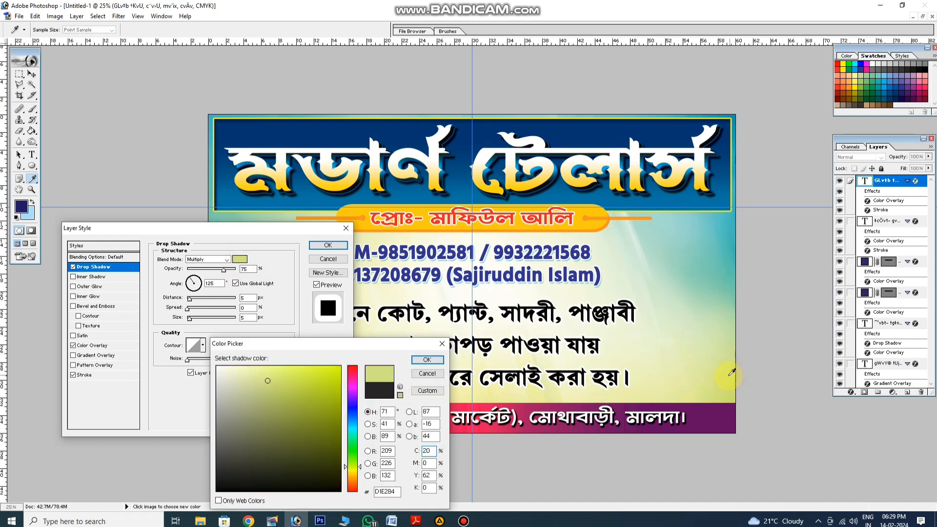
pyautogui.click(334, 379)
pyautogui.press('Return')
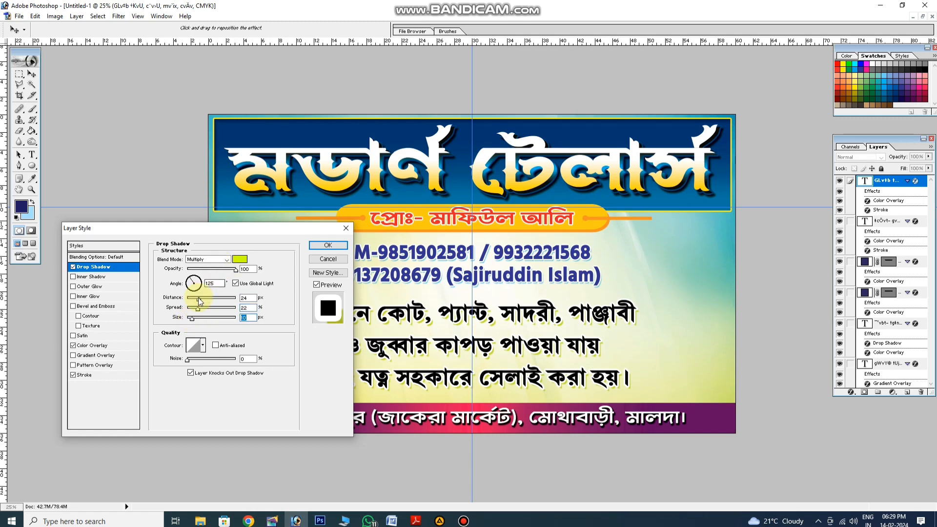
# Set the services text's shadow distance to 21 px, darken its colour to olive 789101 and apply the style
pyautogui.click(240, 259)
pyautogui.click(340, 404)
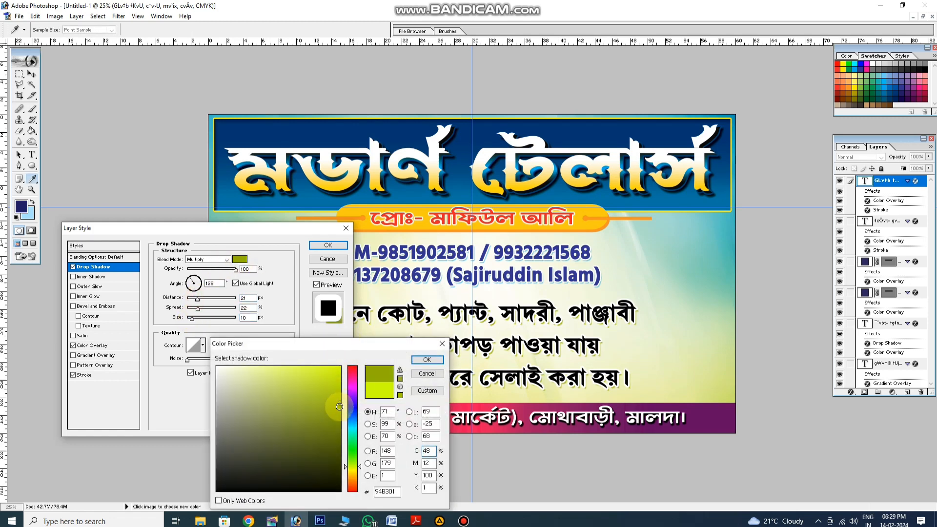
pyautogui.moveTo(339, 406); pyautogui.dragTo(339, 411)
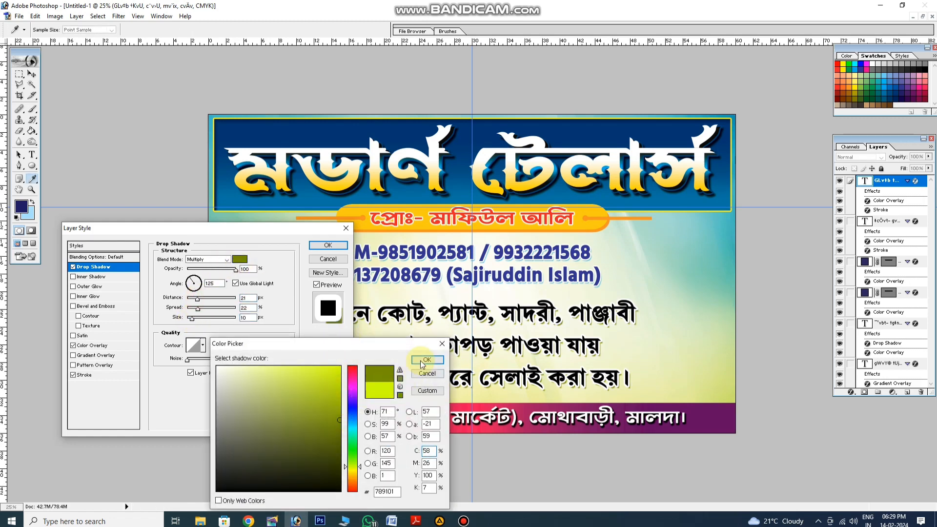
pyautogui.click(428, 360)
pyautogui.click(323, 245)
pyautogui.rightClick(306, 272)
pyautogui.click(337, 289)
pyautogui.moveTo(367, 371); pyautogui.dragTo(371, 314)
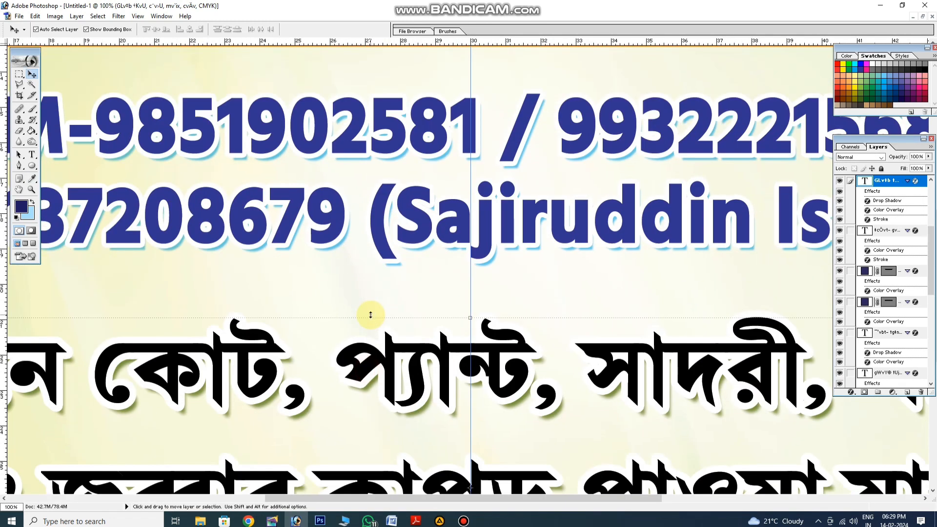
pyautogui.hotkey('ctrl', '0')
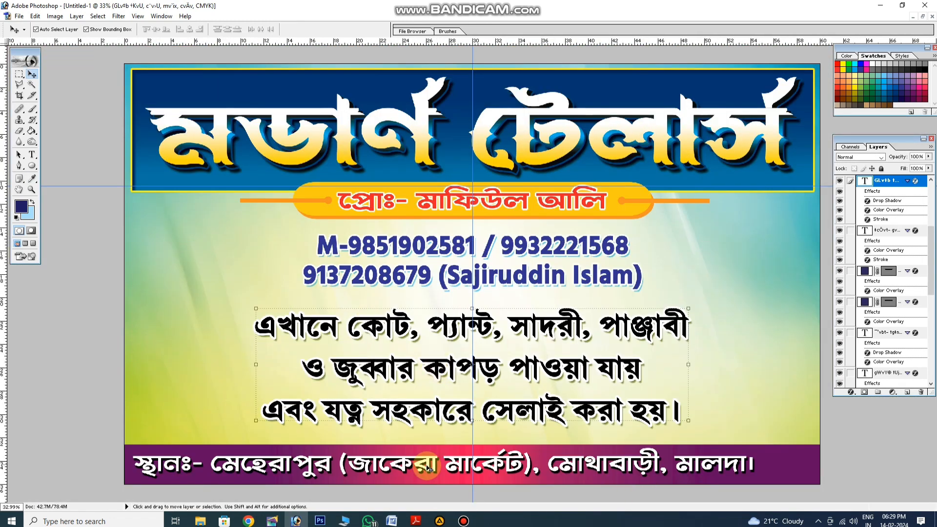
# Bring the open photo of the man in the dark suit in front of the banner
pyautogui.click(464, 521)
pyautogui.click(901, 518)
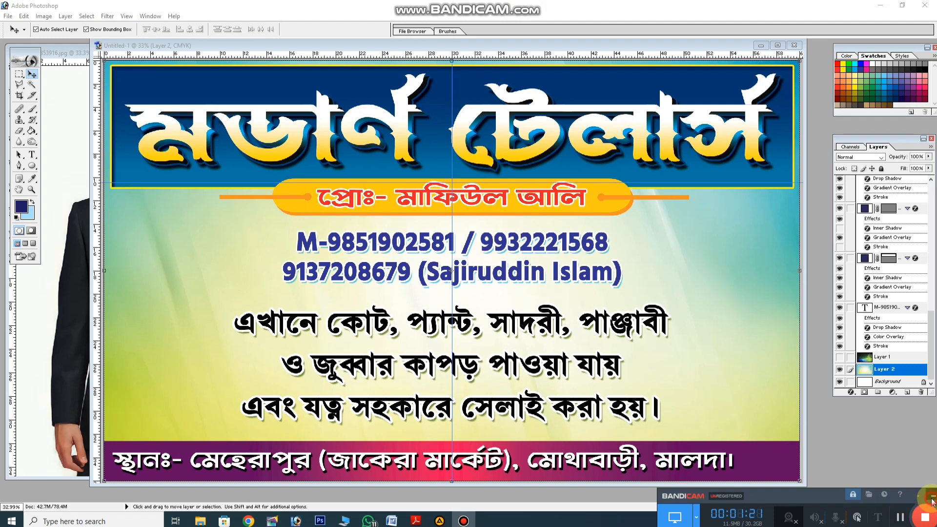
pyautogui.click(933, 499)
pyautogui.click(86, 281)
# Try selecting the photo's white backdrop with the Magic Wand, including a tolerance of 50
pyautogui.click(32, 84)
pyautogui.click(89, 111)
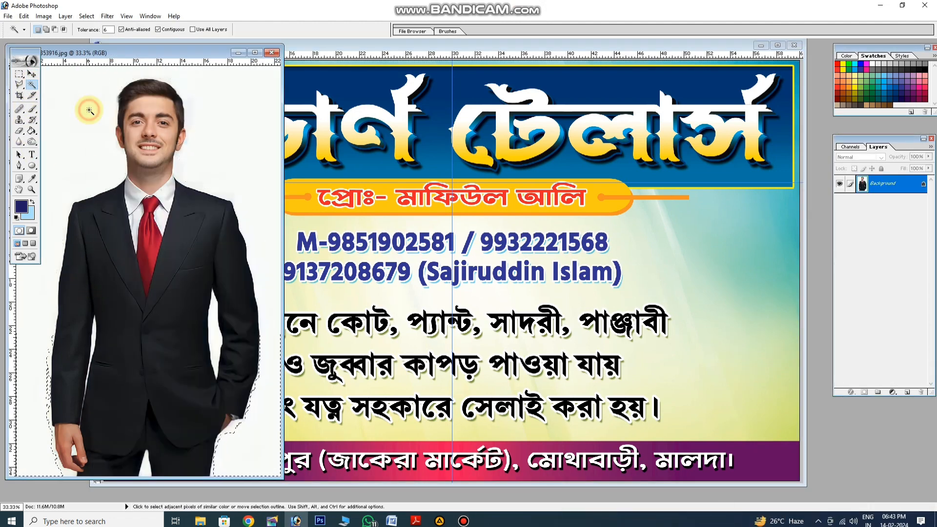
pyautogui.write('50')
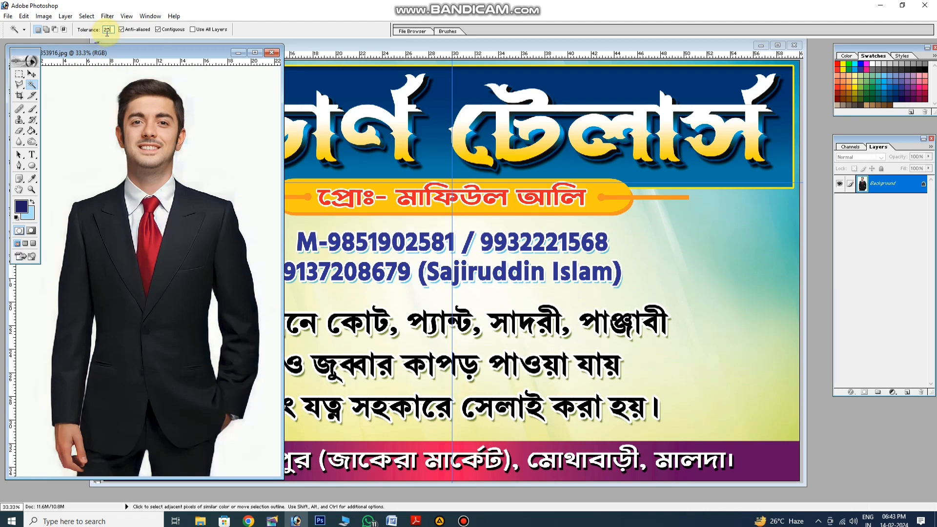
pyautogui.click(196, 85)
pyautogui.click(196, 84)
# Try a Magic Wand tolerance of 30, reduce it to 25, select the white backdrop and delete it
pyautogui.click(110, 30)
pyautogui.write('30')
pyautogui.click(201, 98)
pyautogui.click(201, 97)
pyautogui.click(104, 33)
pyautogui.click(188, 87)
pyautogui.press('Delete')
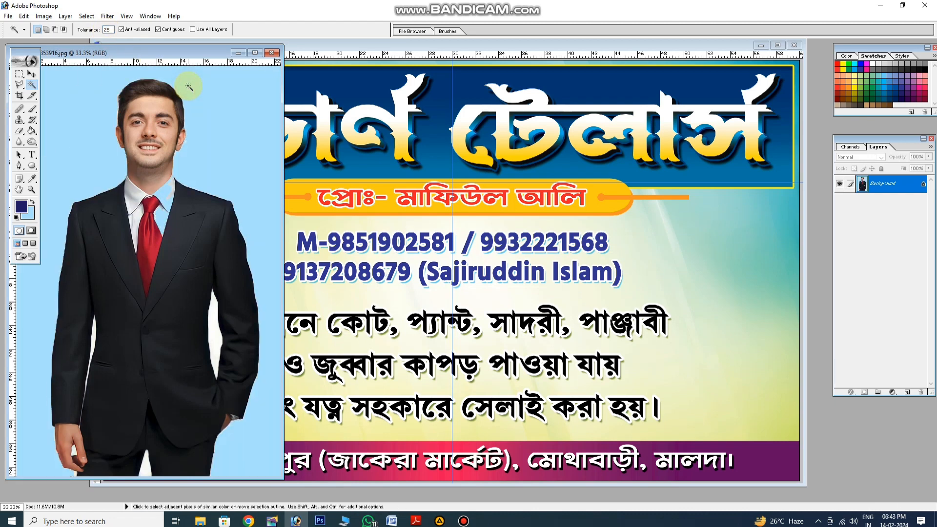
# Erase the photo's blue backdrop with the Magic Eraser and try moving the cut-out man
pyautogui.moveTo(20, 131); pyautogui.dragTo(58, 148)
pyautogui.click(65, 131)
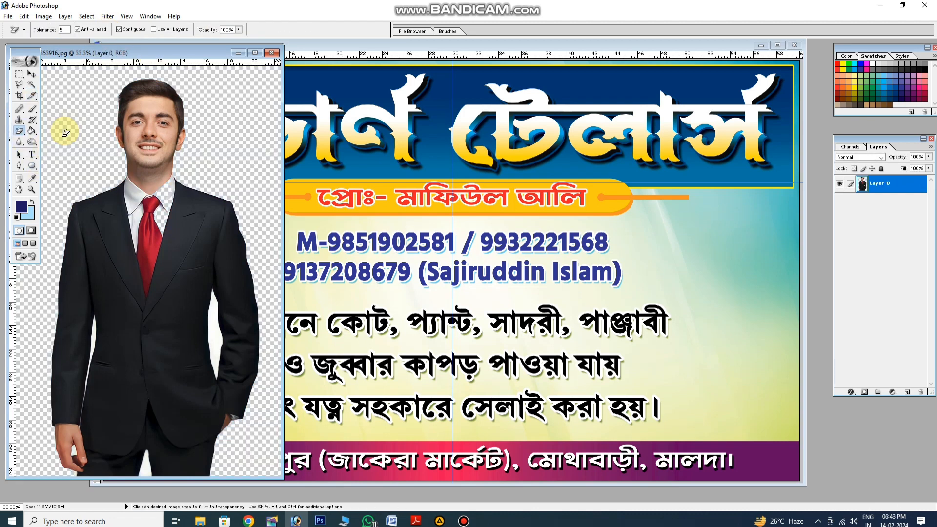
pyautogui.click(34, 76)
pyautogui.moveTo(167, 131); pyautogui.dragTo(262, 200)
# Undo the move, the backdrop erasing, the deletion and the selection on the photo
pyautogui.hotkey('ctrl', 'z')
pyautogui.hotkey('ctrl', 'alt', 'z')
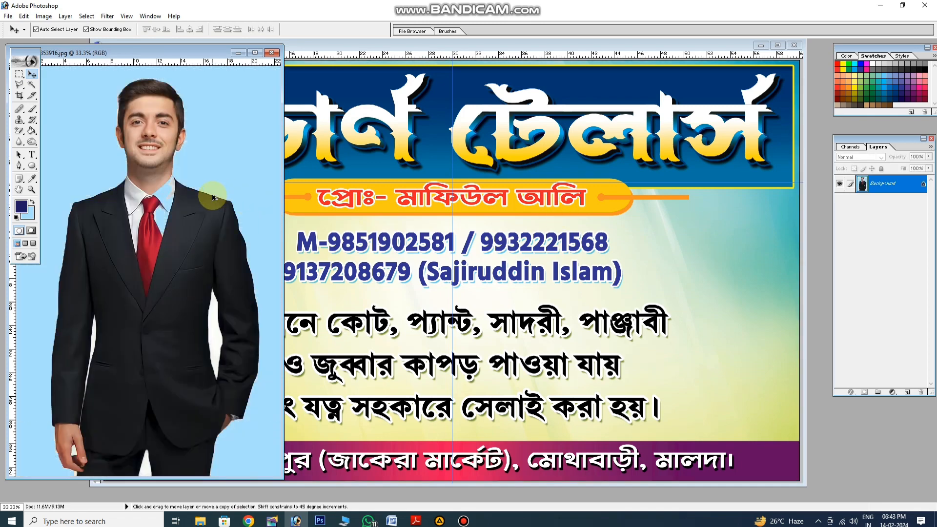
pyautogui.hotkey('ctrl', 'alt', 'z')
pyautogui.hotkey('ctrl', 'alt', 'z')
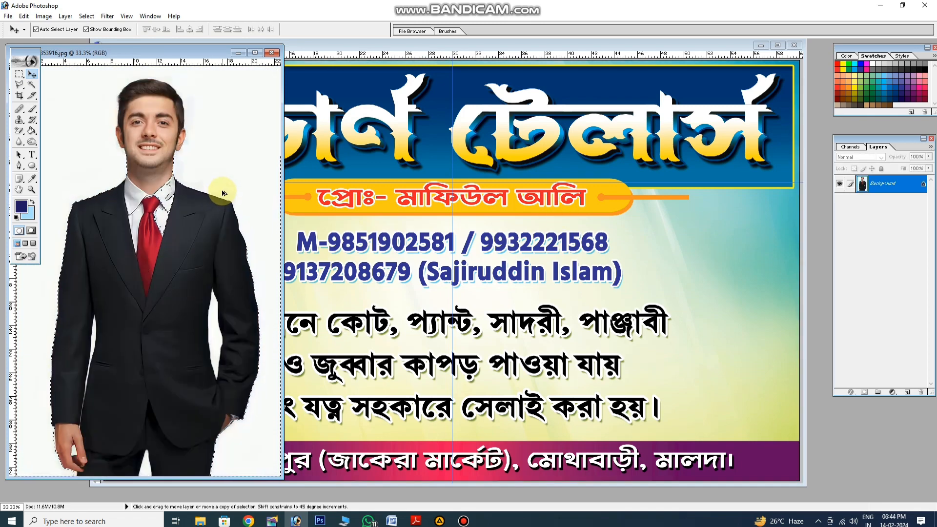
pyautogui.hotkey('ctrl', 'alt', 'z')
# Erase the original white backdrop around the suited man with the Magic Eraser at tolerance 5
pyautogui.click(28, 139)
pyautogui.click(61, 116)
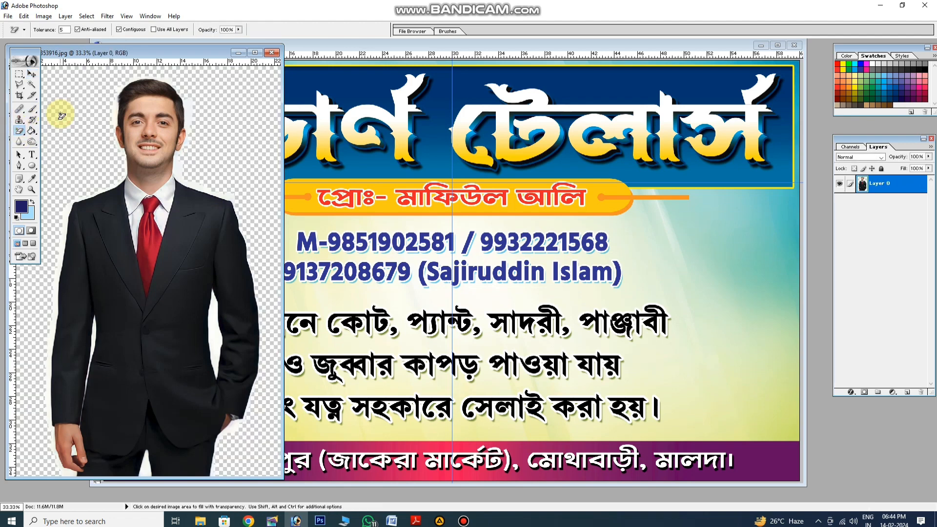
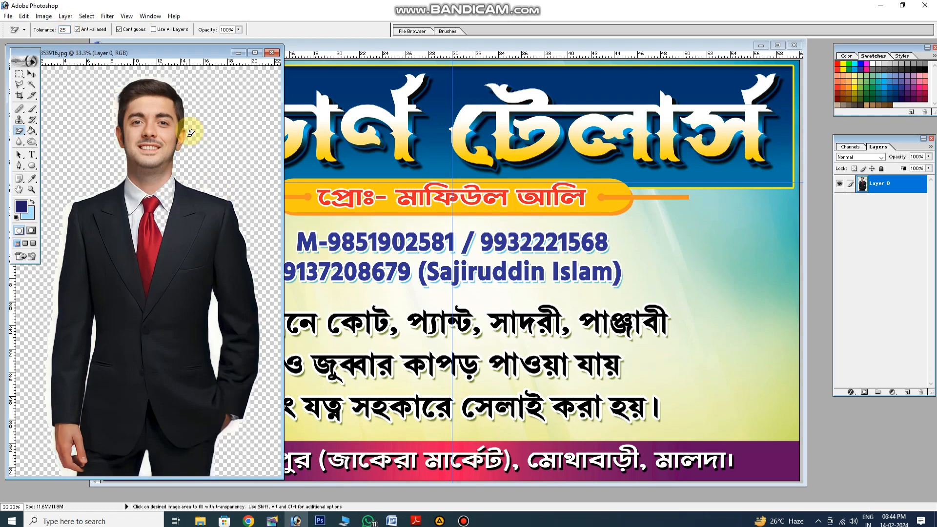
# Copy the cut-out suited man onto the banner as a new layer
pyautogui.press('m')
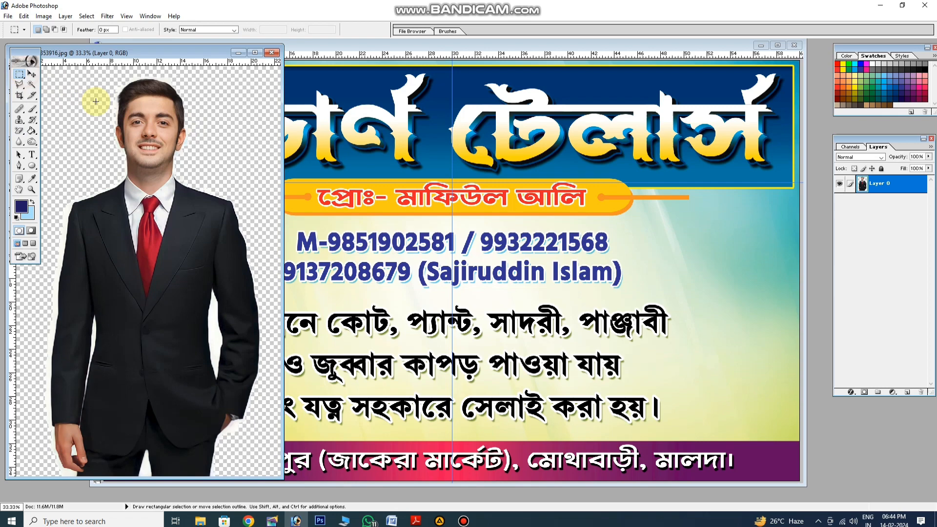
pyautogui.click(32, 75)
pyautogui.moveTo(161, 78); pyautogui.dragTo(743, 310)
pyautogui.click(778, 45)
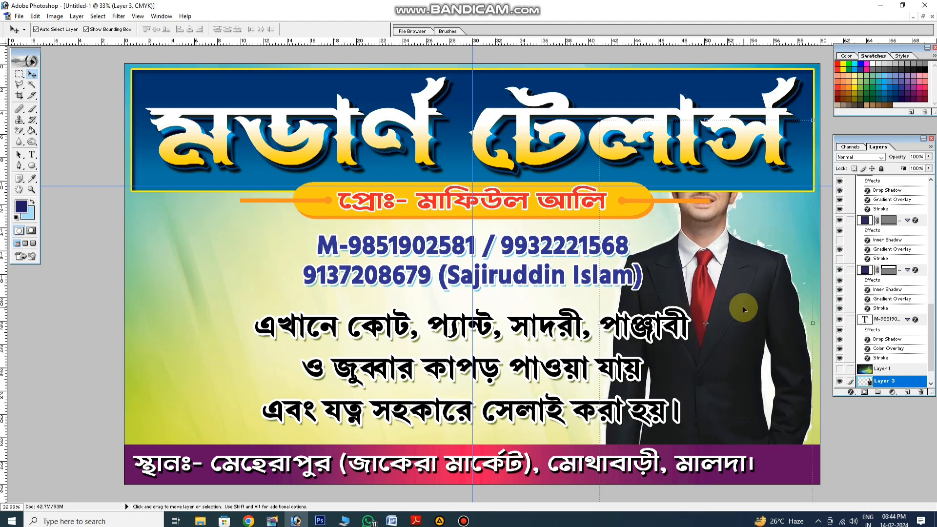
# Step back and forward through the recent banner changes, and hide the layer of the oversized suited man
pyautogui.hotkey('ctrl', 'alt', 'z')
pyautogui.hotkey('ctrl', 'alt', 'z')
pyautogui.hotkey('ctrl', 'alt', 'z')
pyautogui.hotkey('ctrl', 'alt', 'z')
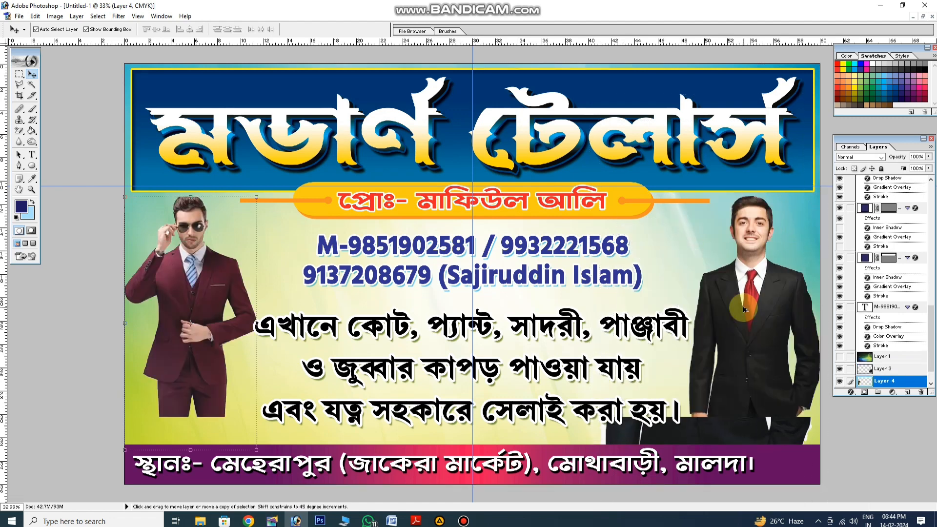
pyautogui.hotkey('ctrl', 'shift', 'z')
pyautogui.hotkey('ctrl', 'shift', 'z')
pyautogui.hotkey('ctrl', 'shift', 'z')
pyautogui.hotkey('ctrl', 'shift', 'z')
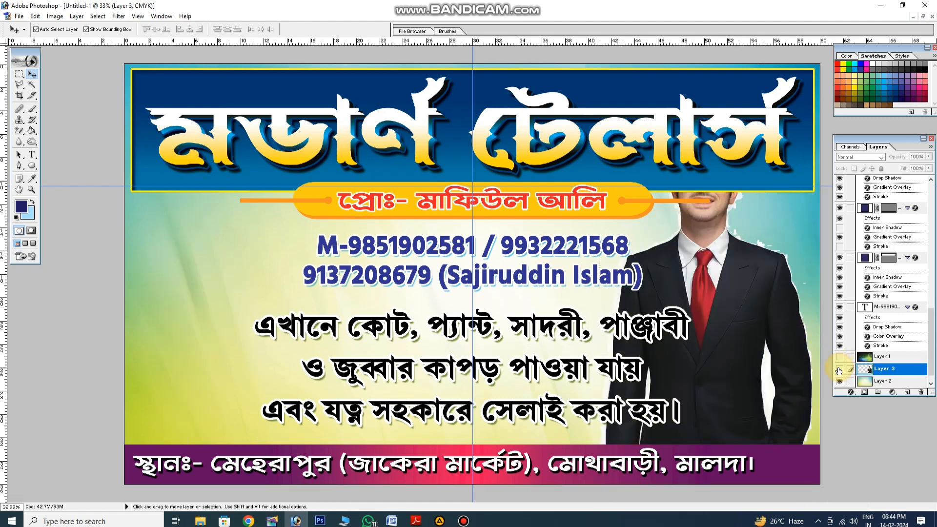
pyautogui.click(840, 370)
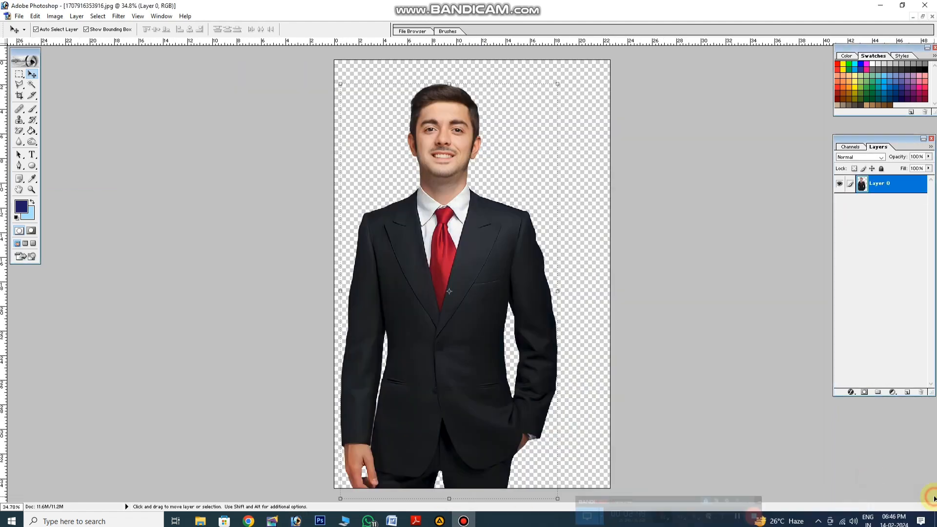
# Copy the newly cut-out suited man onto the banner, scale him down and place him beneath the title's right end
pyautogui.click(923, 16)
pyautogui.moveTo(188, 96); pyautogui.dragTo(720, 215)
pyautogui.click(777, 46)
pyautogui.moveTo(624, 186); pyautogui.dragTo(715, 281)
pyautogui.press('Return')
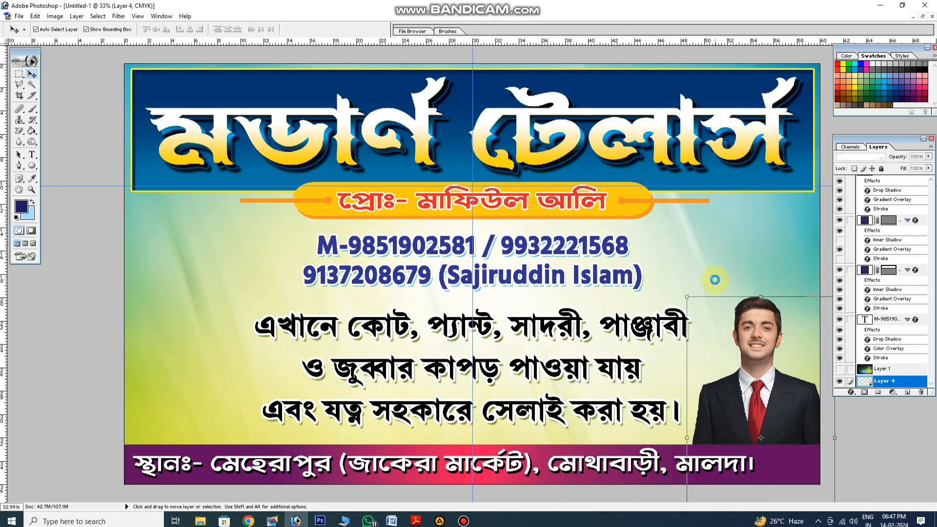
pyautogui.moveTo(760, 323); pyautogui.dragTo(737, 221)
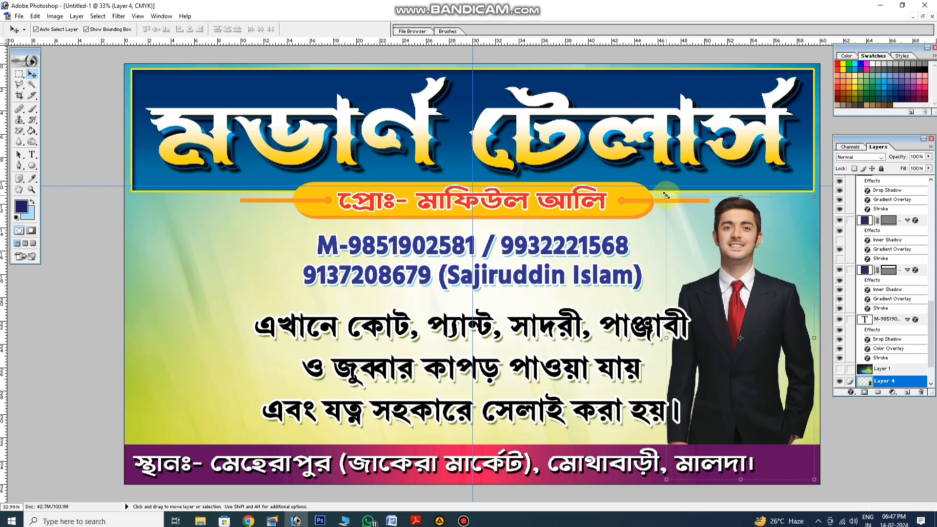
# Shrink the suited man slightly more and position him near the banner's right edge, ending just above the address bar
pyautogui.click(678, 207)
pyautogui.moveTo(677, 207); pyautogui.dragTo(682, 211)
pyautogui.press('Return')
pyautogui.moveTo(753, 260); pyautogui.dragTo(774, 265)
pyautogui.hotkey('shift', 'Up')
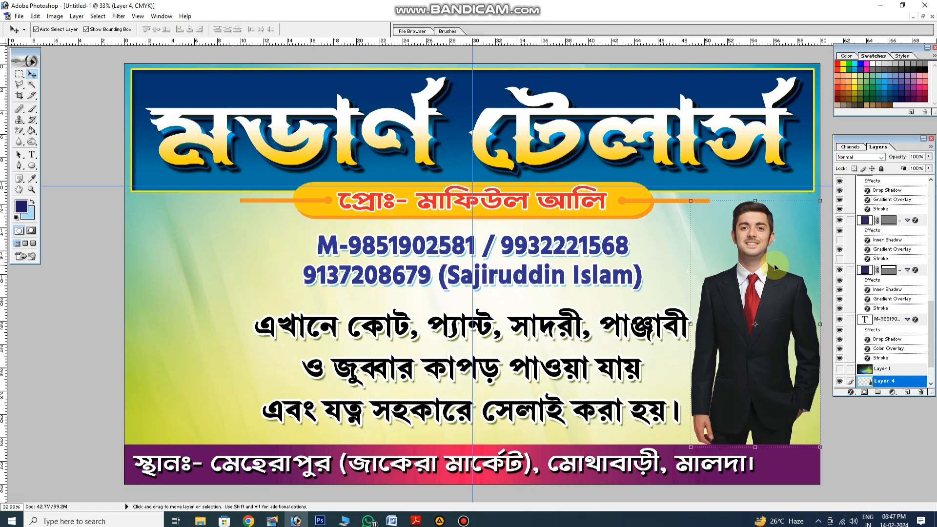
# Scale the three-line services text down slightly so it clears the suited man's arm
pyautogui.click(675, 317)
pyautogui.click(677, 317)
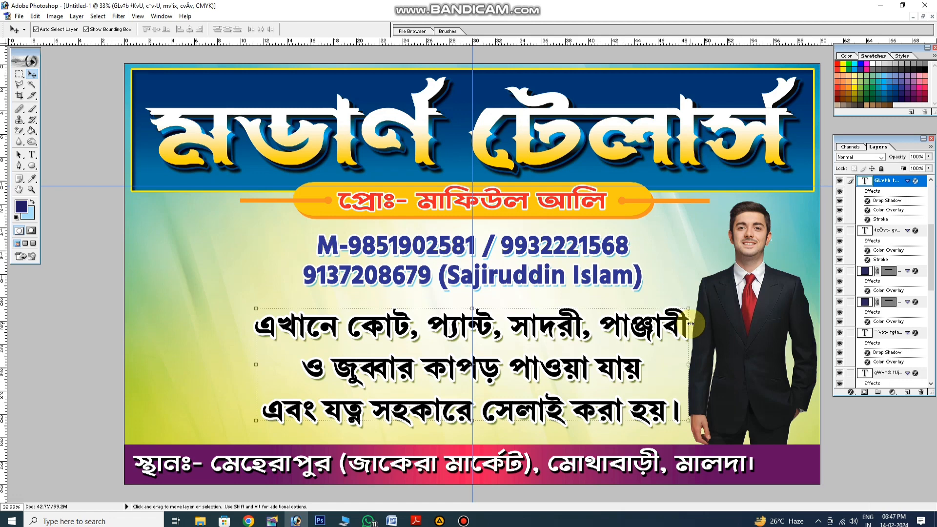
pyautogui.moveTo(691, 324); pyautogui.dragTo(686, 323)
pyautogui.press('Return')
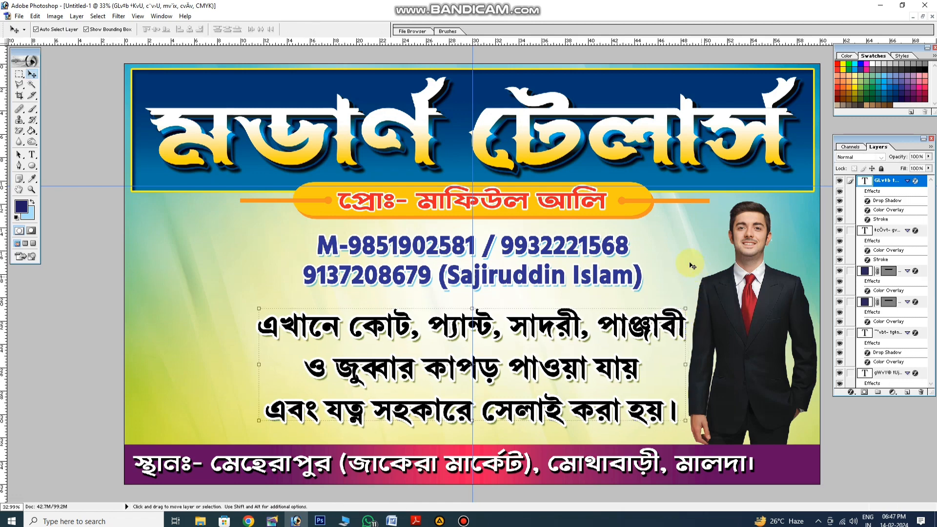
# Erase the leftover white specks beside the suited man's ear on Layer 4 with a hard 75 px eraser
pyautogui.click(692, 266)
pyautogui.click(667, 250)
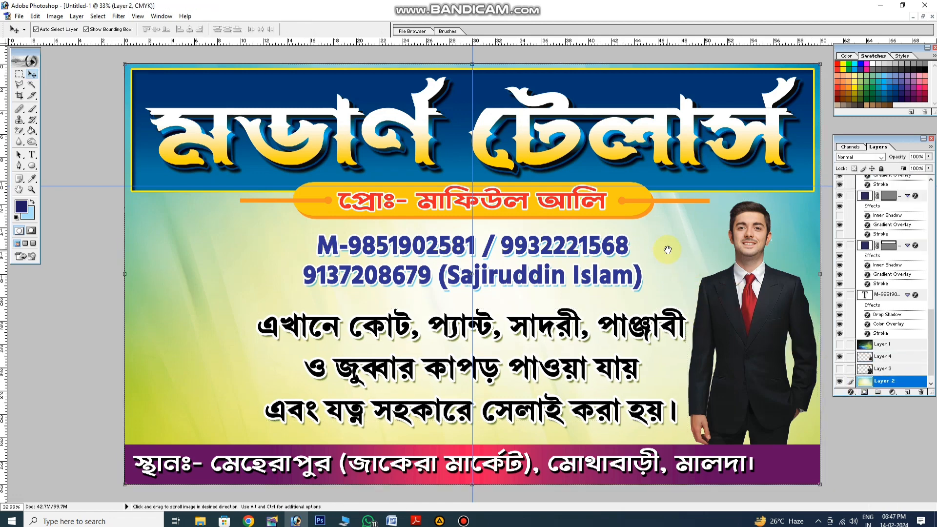
pyautogui.rightClick(668, 249)
pyautogui.click(693, 267)
pyautogui.moveTo(741, 257); pyautogui.dragTo(332, 314)
pyautogui.moveTo(643, 288); pyautogui.dragTo(458, 296)
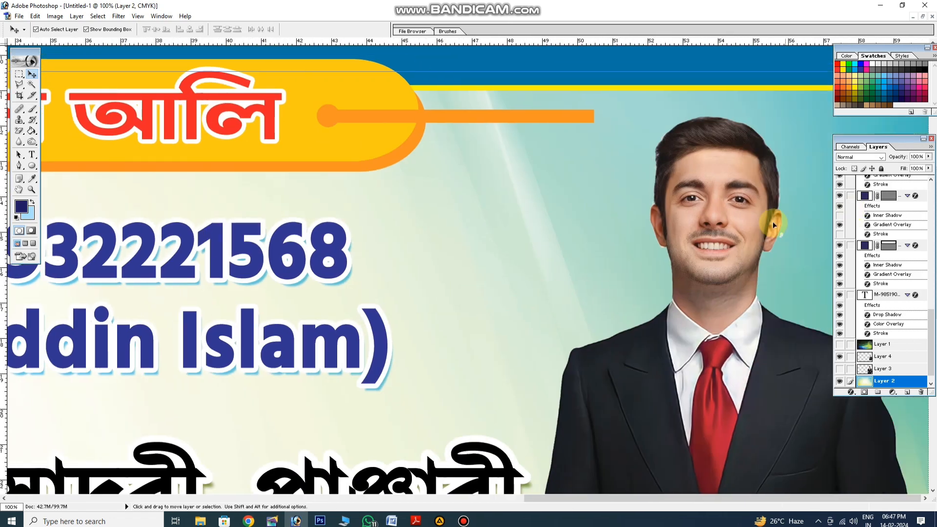
pyautogui.click(884, 357)
pyautogui.click(19, 130)
pyautogui.click(59, 130)
pyautogui.click(66, 29)
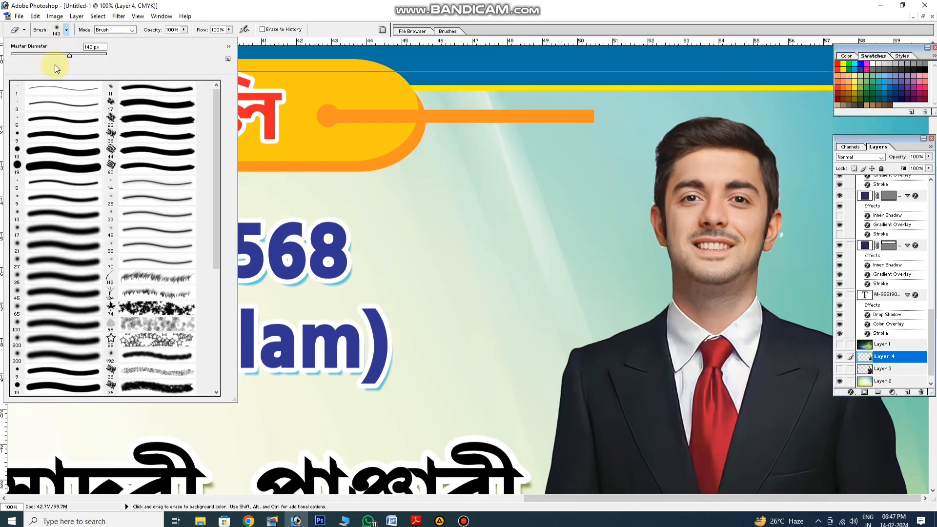
pyautogui.moveTo(57, 54); pyautogui.dragTo(47, 55)
pyautogui.click(797, 242)
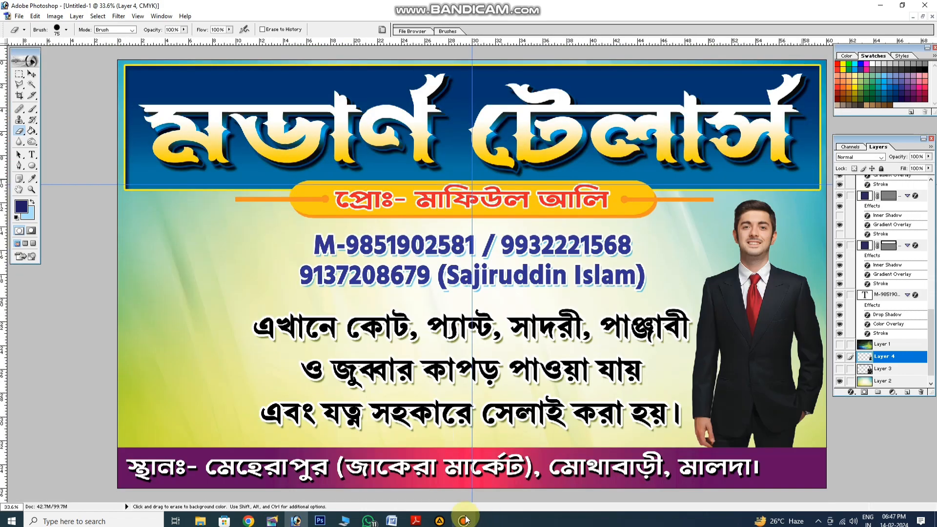
# Open the desktop photo 1707916994745.jpg of the man in a kurta and pink waistcoat in Photoshop
pyautogui.click(919, 498)
pyautogui.click(881, 6)
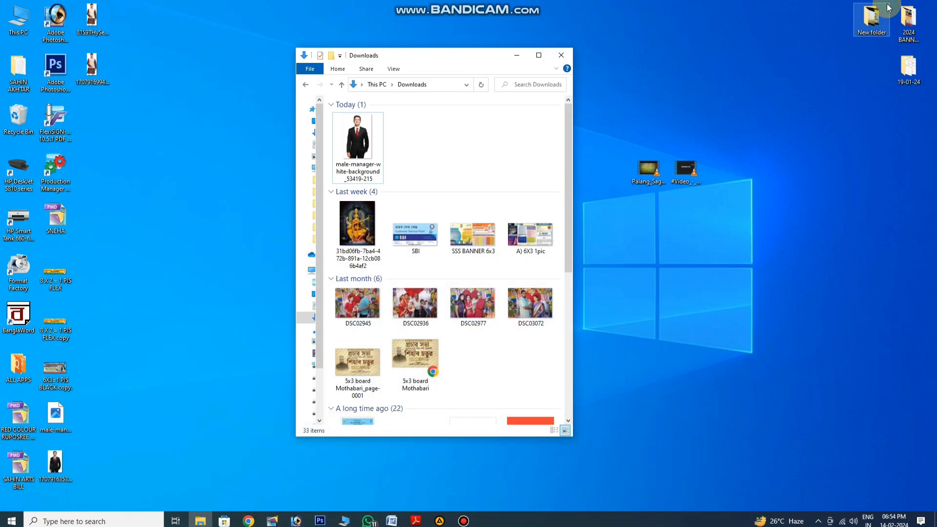
pyautogui.moveTo(98, 65); pyautogui.dragTo(65, 30)
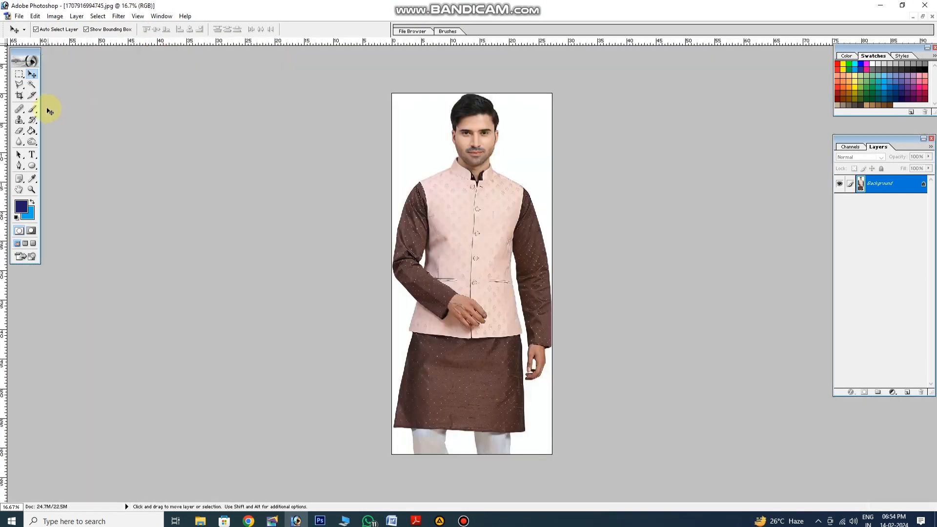
# Try erasing the kurta photo's white backdrop with the Magic Eraser at tolerances 100 and 50, undoing each attempt
pyautogui.click(20, 131)
pyautogui.moveTo(19, 131); pyautogui.dragTo(49, 151)
pyautogui.click(417, 135)
pyautogui.hotkey('ctrl', 'z')
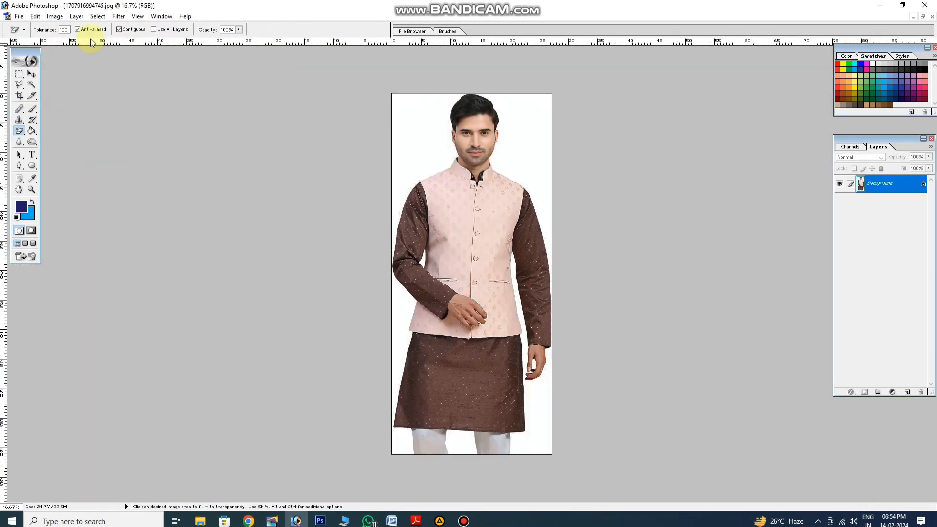
pyautogui.click(395, 126)
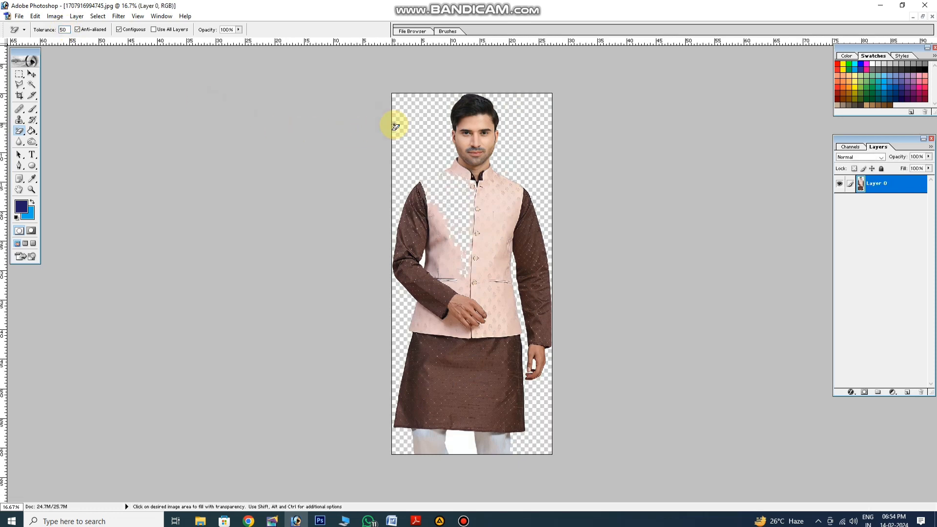
pyautogui.hotkey('ctrl', 'z')
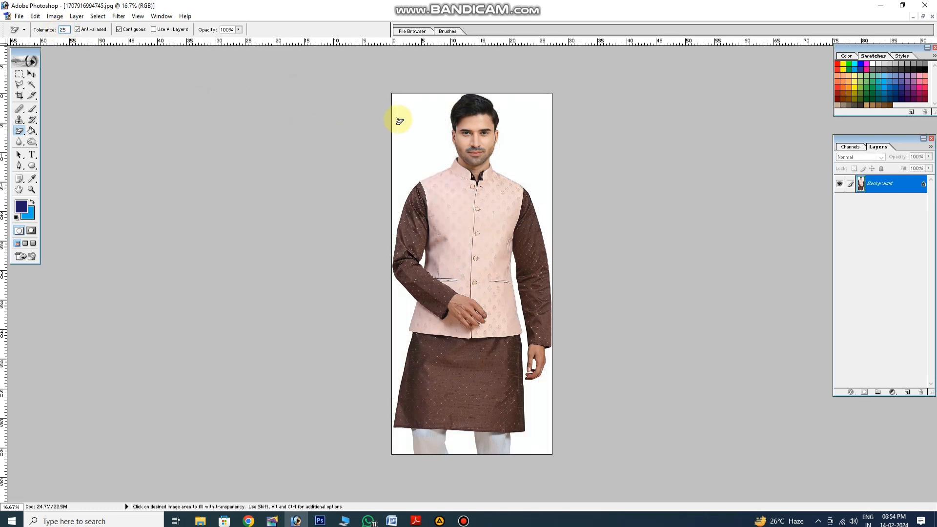
# Erase the white backdrop around the kurta man and between his legs with the Magic Eraser at tolerance 25
pyautogui.click(399, 121)
pyautogui.click(547, 396)
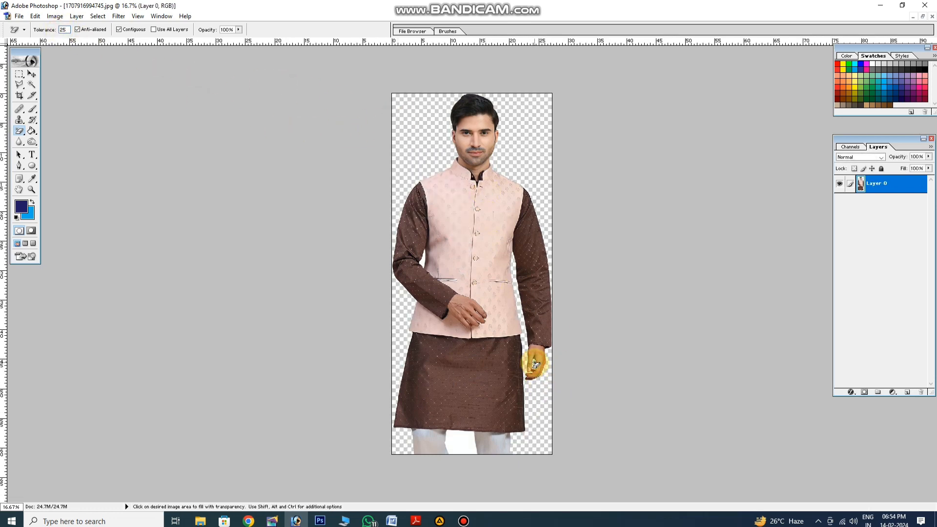
pyautogui.click(456, 438)
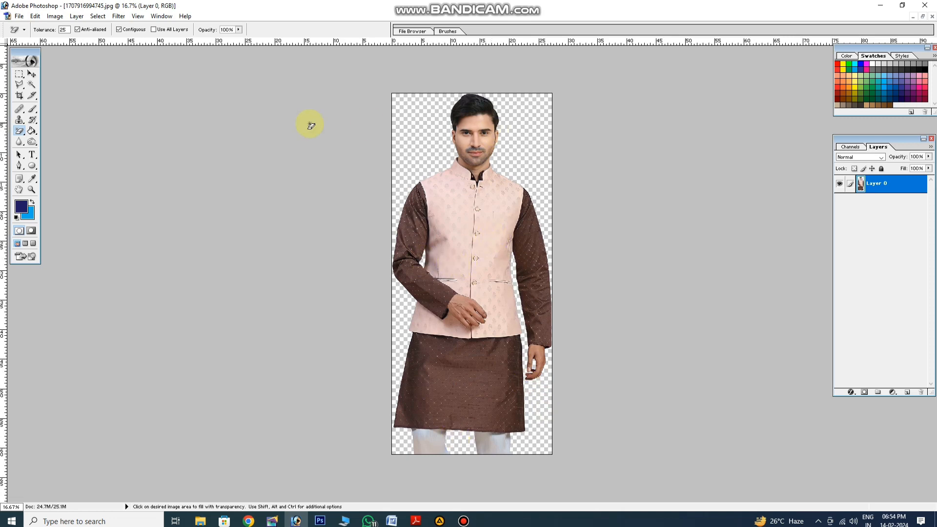
# Copy the cut-out kurta man onto the tailor-shop banner as a new layer
pyautogui.click(35, 75)
pyautogui.click(923, 17)
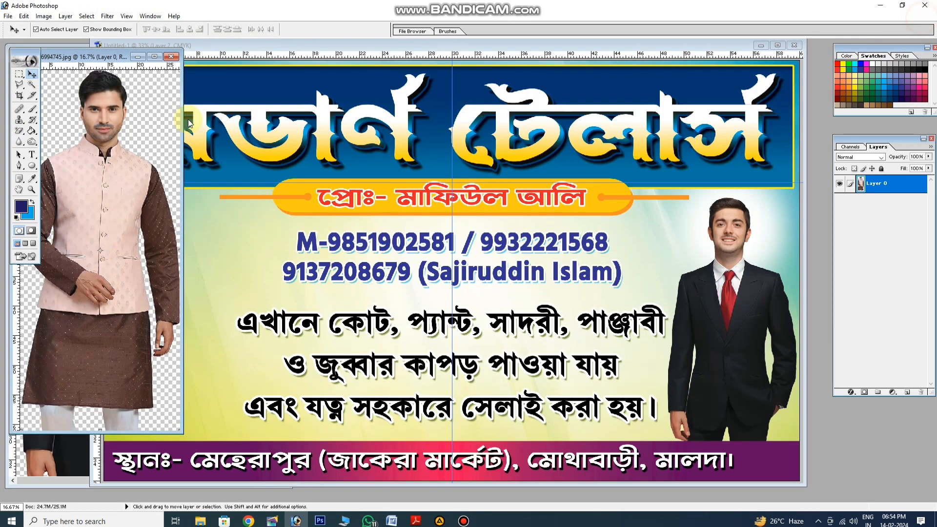
pyautogui.moveTo(90, 97); pyautogui.dragTo(235, 214)
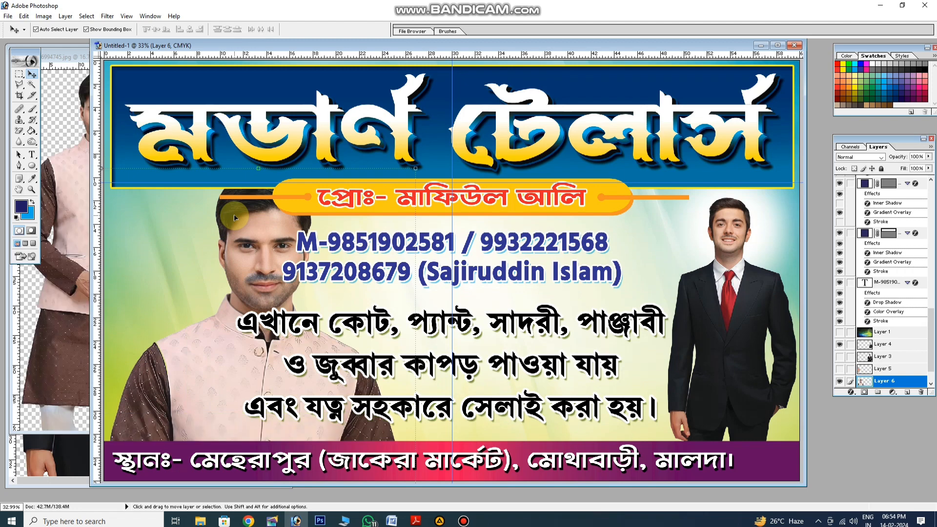
# Scale the kurta man down to about the suited man's height and place him on the banner's left side below the title
pyautogui.hotkey('ctrl', '0')
pyautogui.click(328, 49)
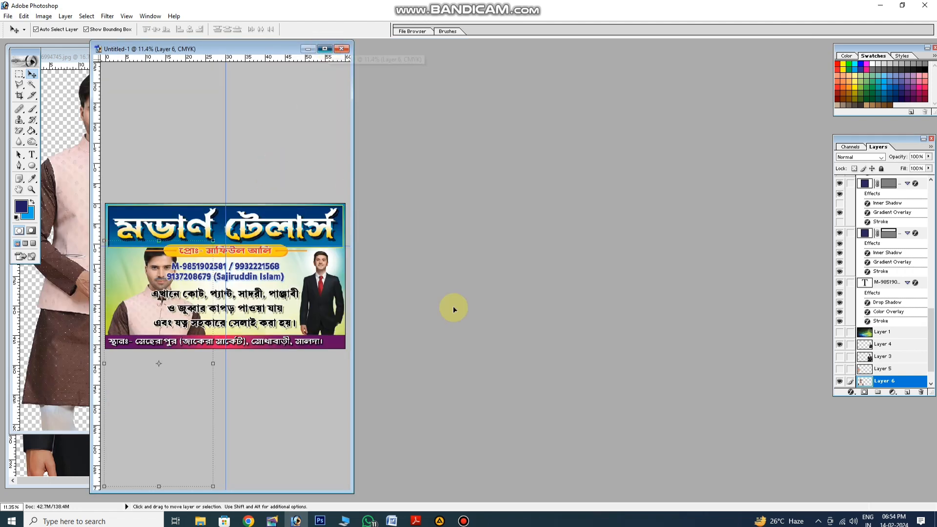
pyautogui.press('space')
pyautogui.rightClick(454, 308)
pyautogui.click(482, 324)
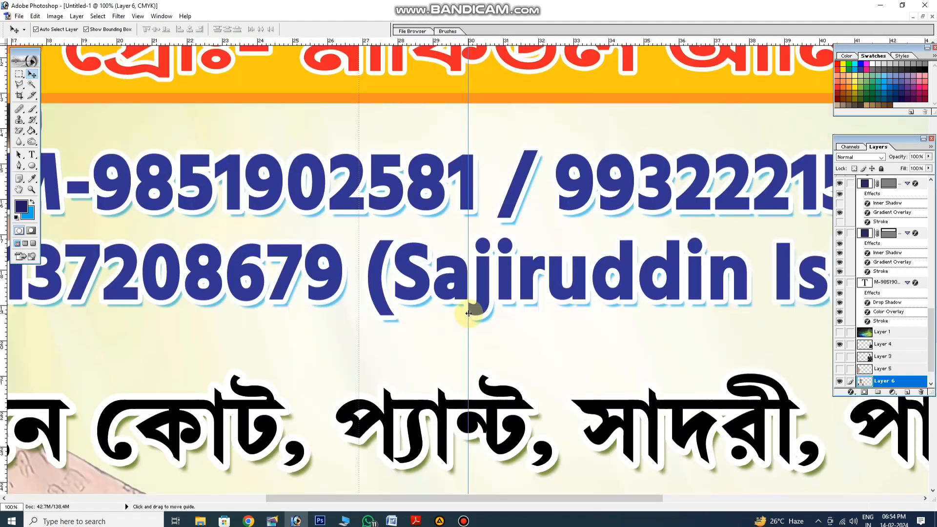
pyautogui.hotkey('ctrl', '0')
pyautogui.hotkey('ctrl', '+')
pyautogui.hotkey('ctrl', '+')
pyautogui.hotkey('ctrl', '+')
pyautogui.hotkey('ctrl', '+')
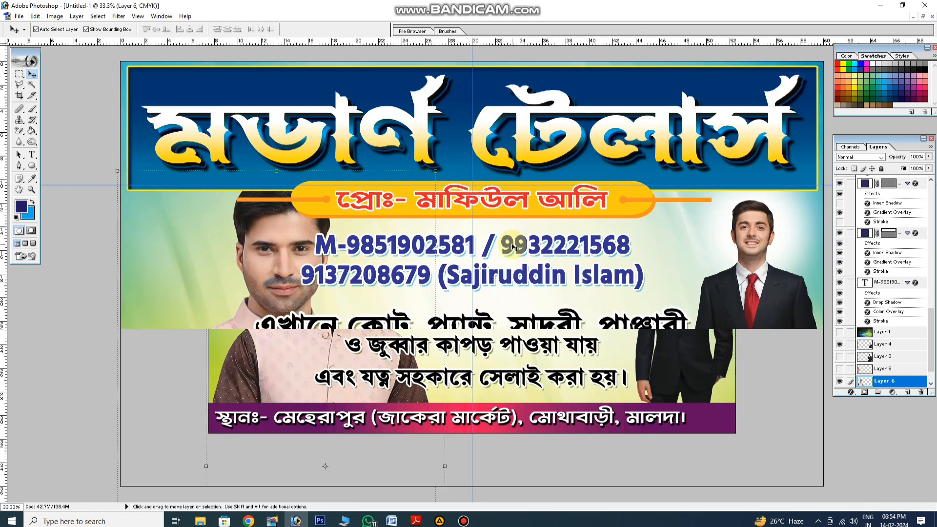
pyautogui.moveTo(117, 170); pyautogui.dragTo(290, 363)
pyautogui.press('Return')
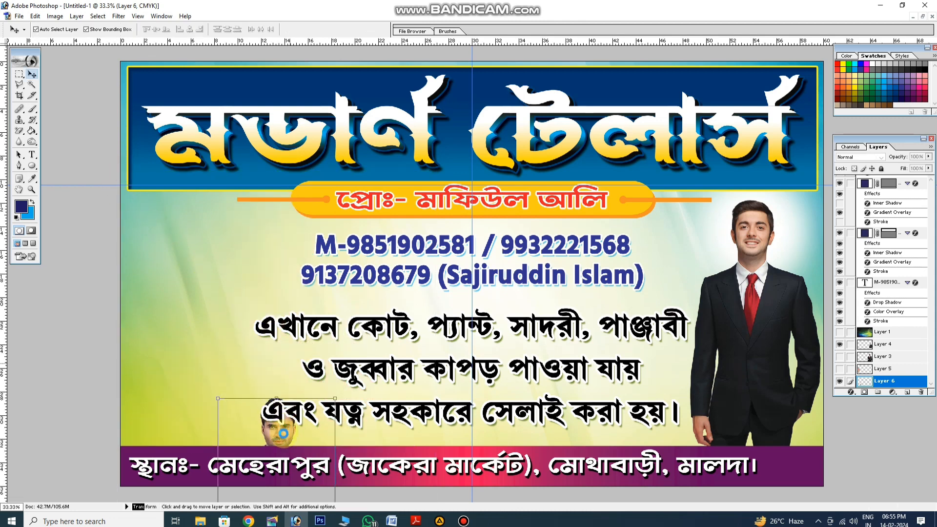
pyautogui.moveTo(282, 434); pyautogui.dragTo(202, 229)
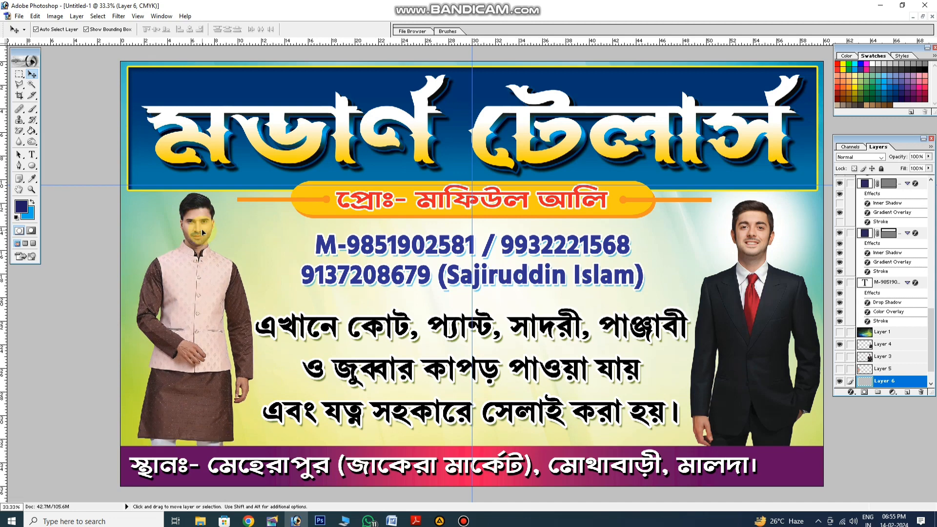
# Shrink the kurta man slightly and shift the services text a little left between the two men
pyautogui.hotkey('ctrl', 't')
pyautogui.moveTo(253, 454); pyautogui.dragTo(235, 447)
pyautogui.press('Return')
pyautogui.click(398, 324)
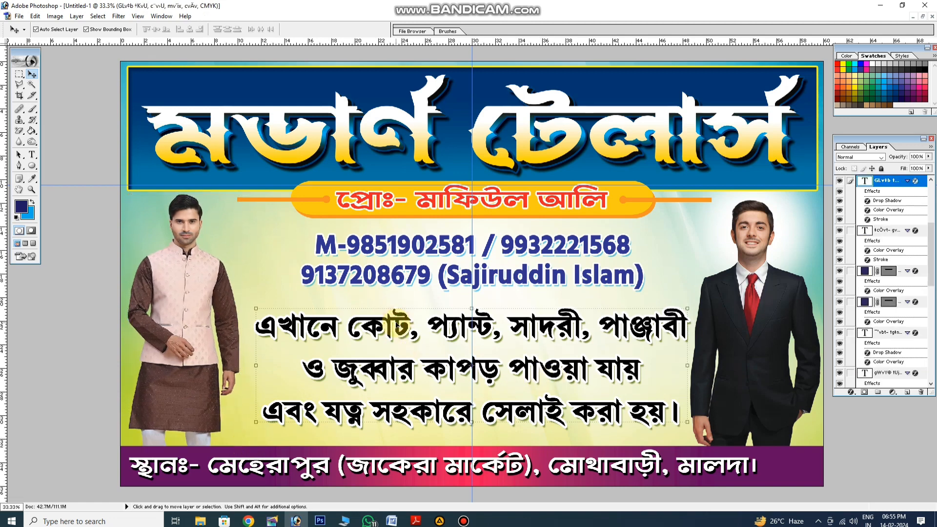
pyautogui.moveTo(398, 325); pyautogui.dragTo(393, 327)
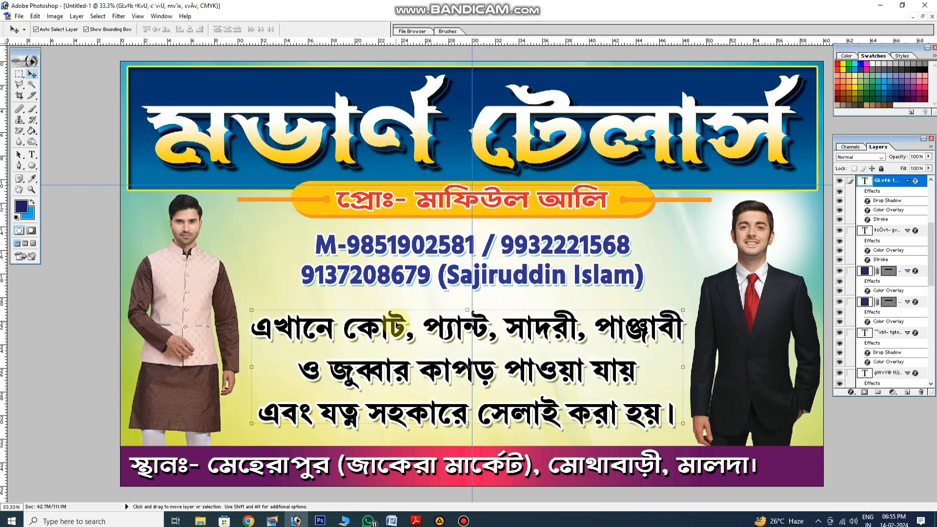
# Lighten the Layer 2 background behind the kurta man's head using a soft 723 px eraser
pyautogui.click(197, 220)
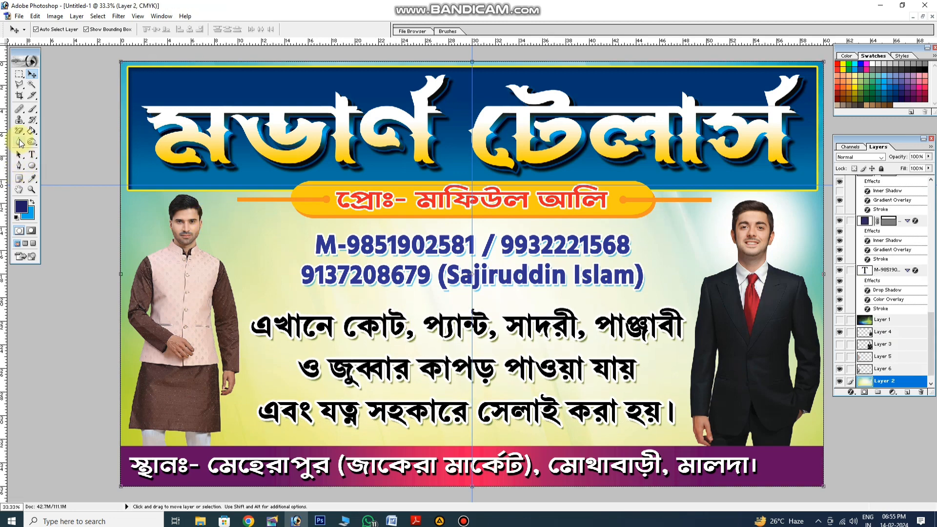
pyautogui.click(19, 131)
pyautogui.click(189, 224)
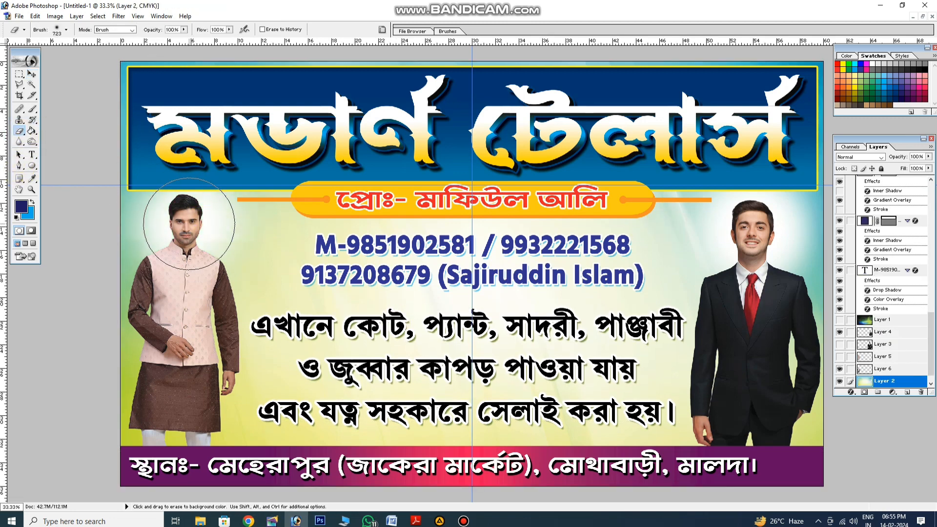
# Copy the round red button image onto the banner and bring its layer to the front
pyautogui.click(30, 73)
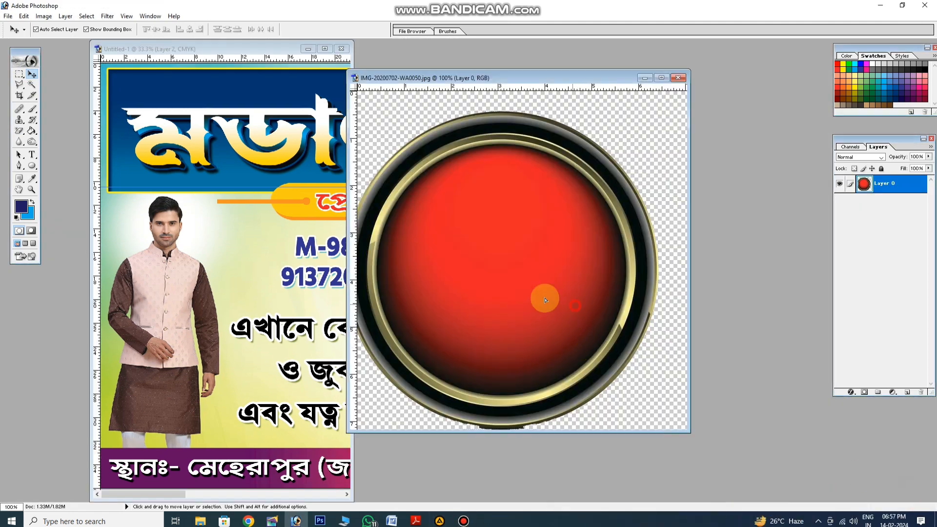
pyautogui.moveTo(545, 300); pyautogui.dragTo(293, 223)
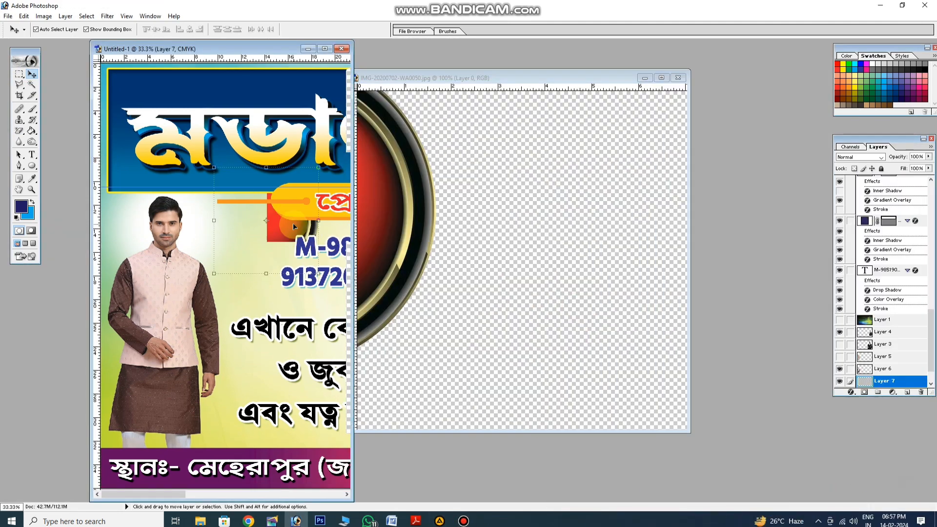
pyautogui.click(325, 49)
pyautogui.hotkey('ctrl', 'shift', ']')
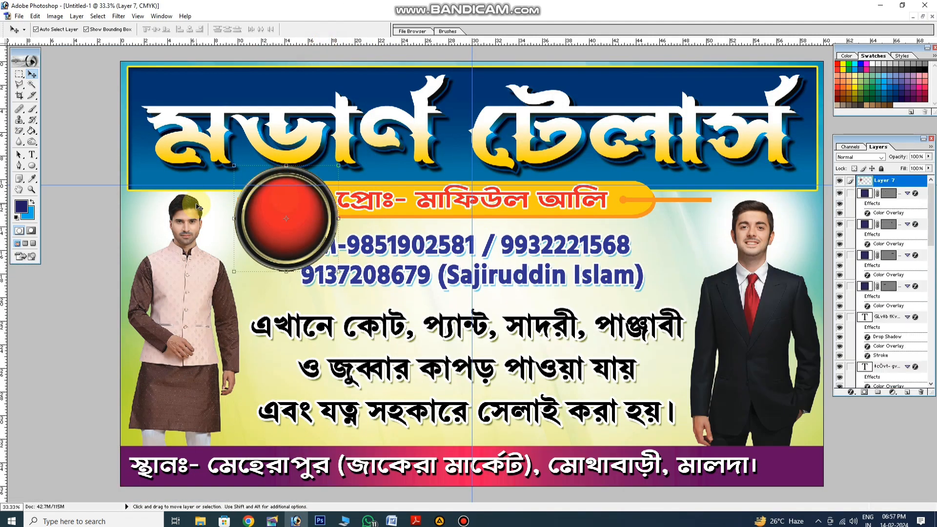
# Shrink the red button to a small badge near the title panel's upper-left corner, finishing with a reduction to 87.7%
pyautogui.moveTo(338, 272); pyautogui.dragTo(152, 86)
pyautogui.press('Return')
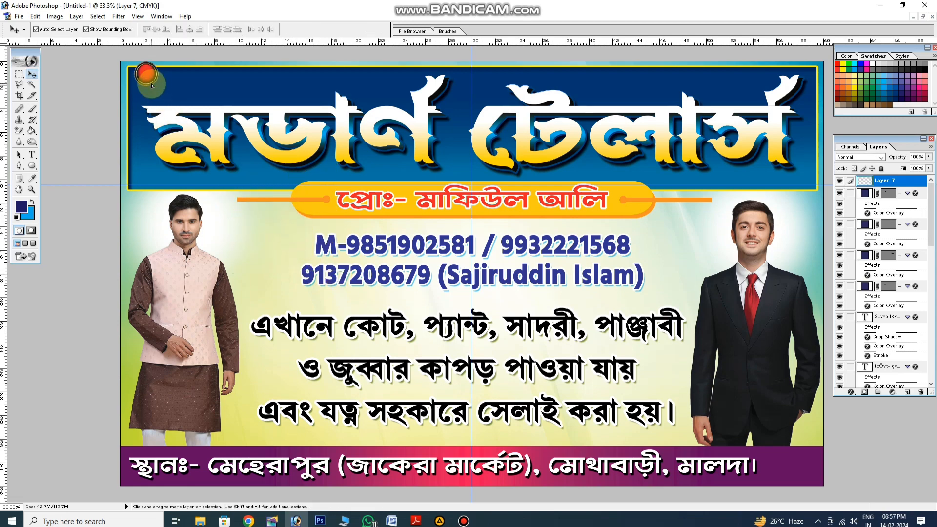
pyautogui.rightClick(149, 82)
pyautogui.click(176, 100)
pyautogui.moveTo(262, 189); pyautogui.dragTo(404, 346)
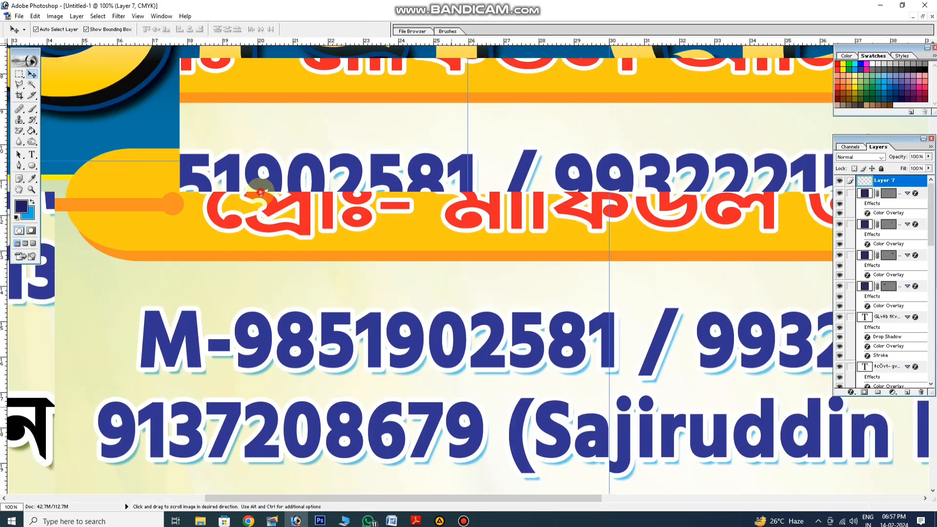
pyautogui.moveTo(270, 247); pyautogui.dragTo(517, 459)
pyautogui.moveTo(287, 306); pyautogui.dragTo(489, 407)
pyautogui.hotkey('ctrl', '-')
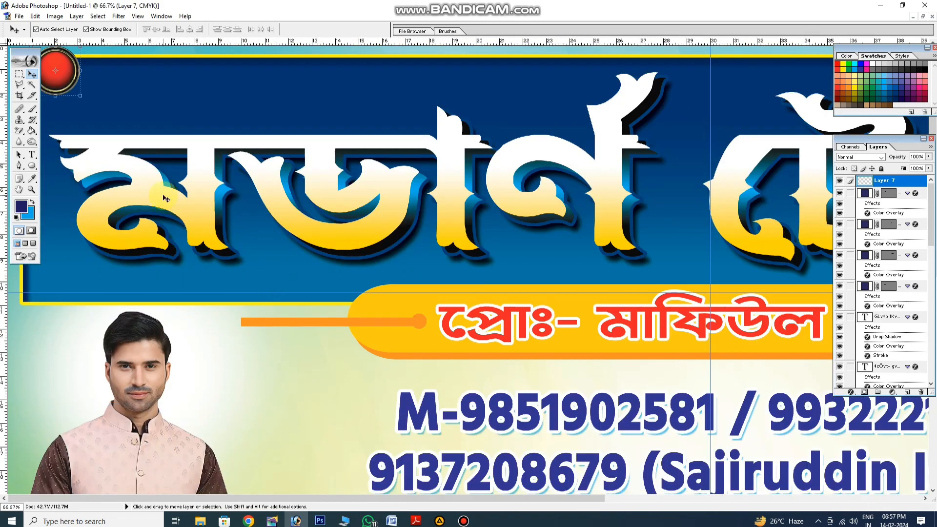
pyautogui.moveTo(82, 97); pyautogui.dragTo(75, 92)
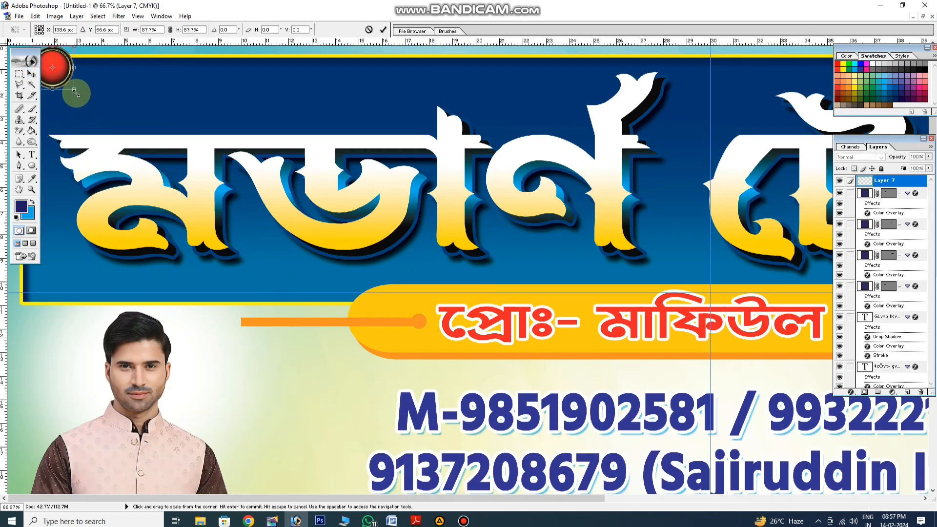
pyautogui.press('Return')
pyautogui.hotkey('ctrl', '0')
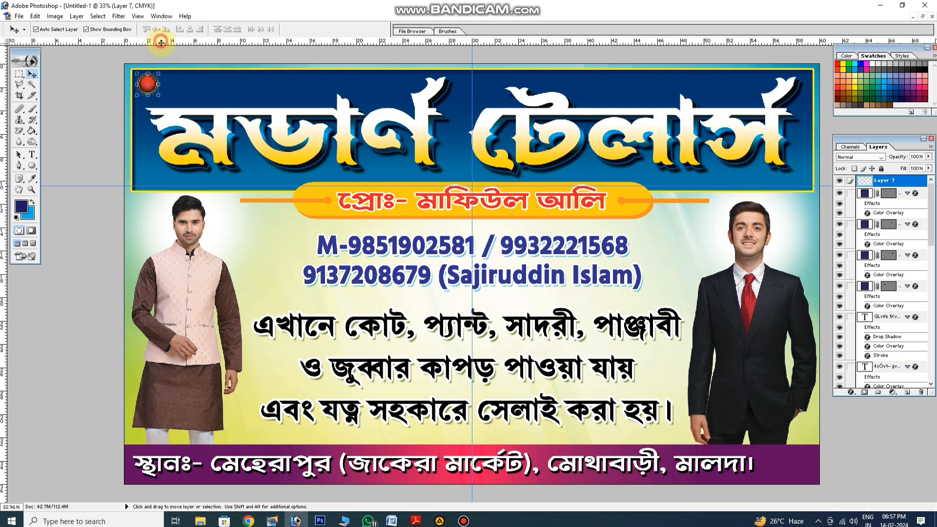
# Add a horizontal guide near the title panel's upper edge and position the red button over the panel's upper-left corner
pyautogui.moveTo(161, 43); pyautogui.dragTo(143, 84)
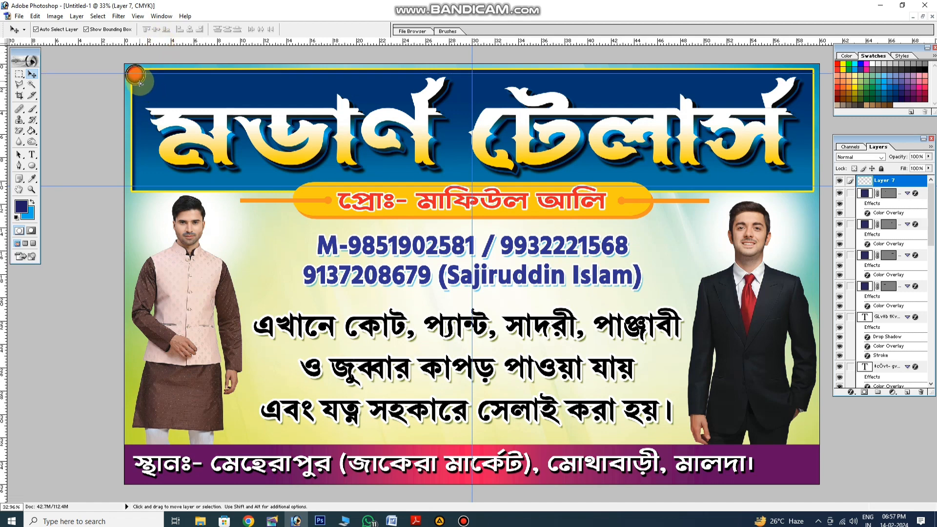
pyautogui.hotkey('shift', 'Right')
pyautogui.click(177, 89)
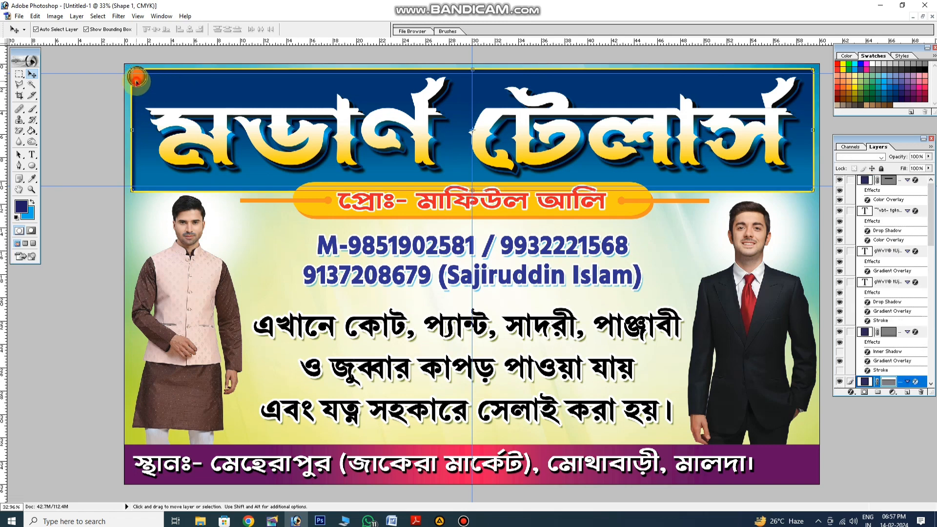
pyautogui.click(137, 82)
pyautogui.keyDown('alt'); pyautogui.moveTo(137, 82); pyautogui.dragTo(111, 66); pyautogui.keyUp('alt')
# Duplicate the red button just to its right at a slightly smaller size and recolour the copy orange with Hue/Saturation
pyautogui.click(158, 77)
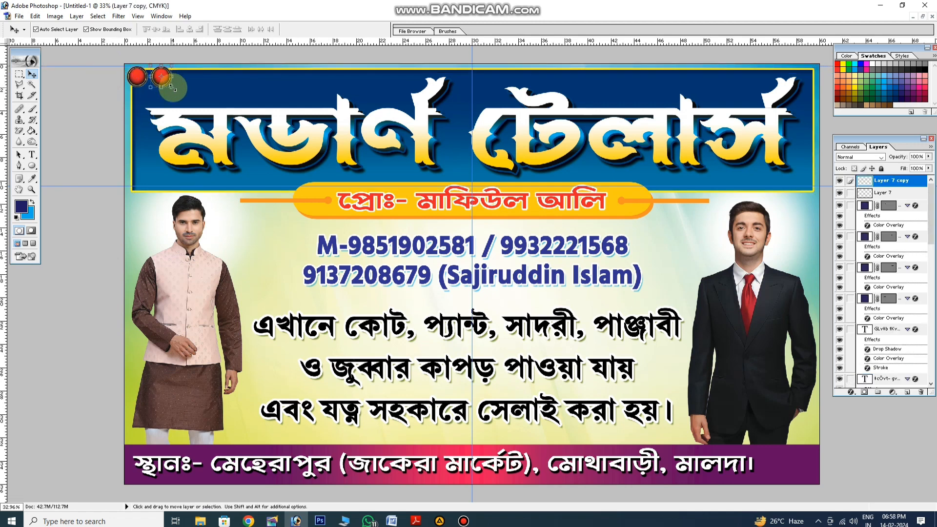
pyautogui.hotkey('ctrl', 't')
pyautogui.press('Return')
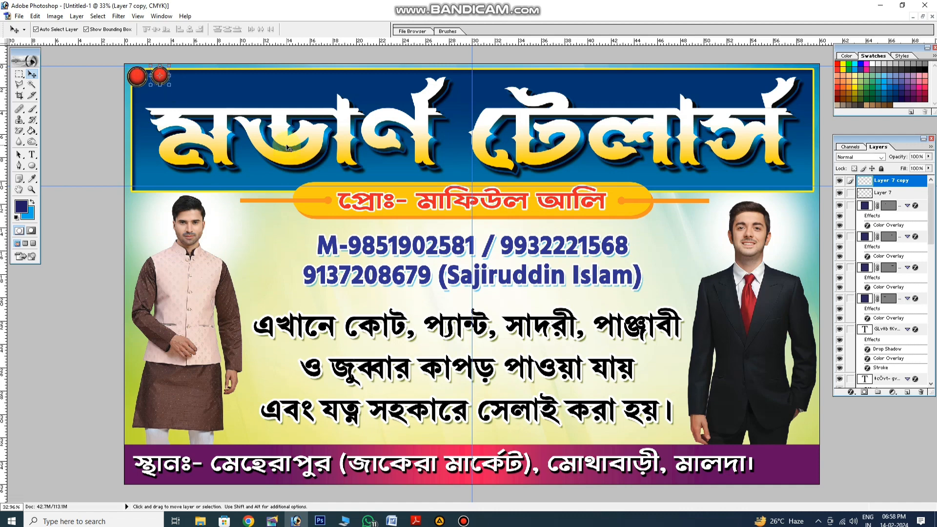
pyautogui.hotkey('ctrl', 'u')
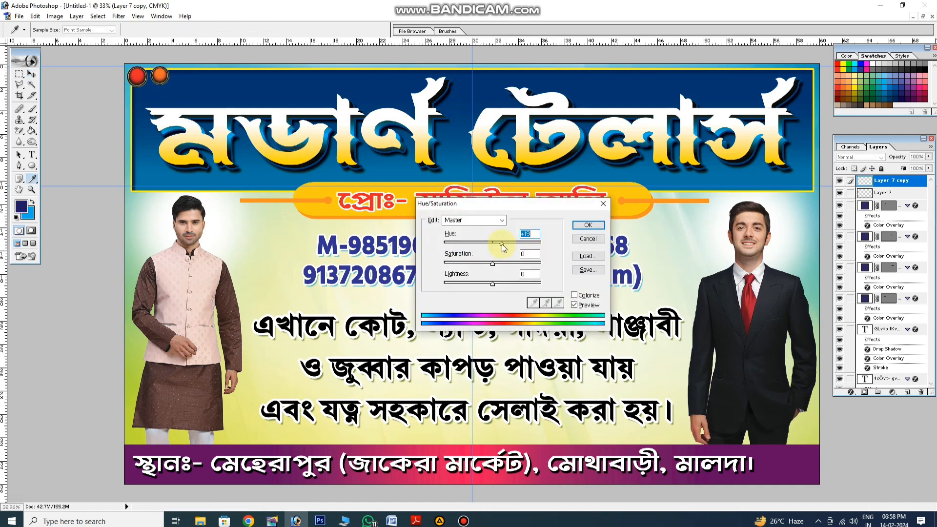
pyautogui.click(589, 225)
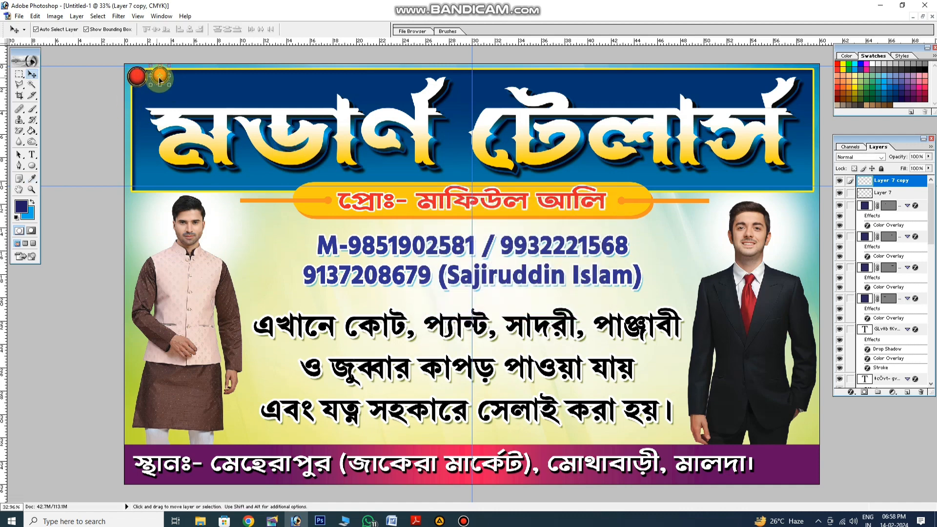
# Duplicate the orange button to its right and scale the new copy down to 82.6%
pyautogui.moveTo(160, 77); pyautogui.dragTo(183, 80)
pyautogui.rightClick(191, 79)
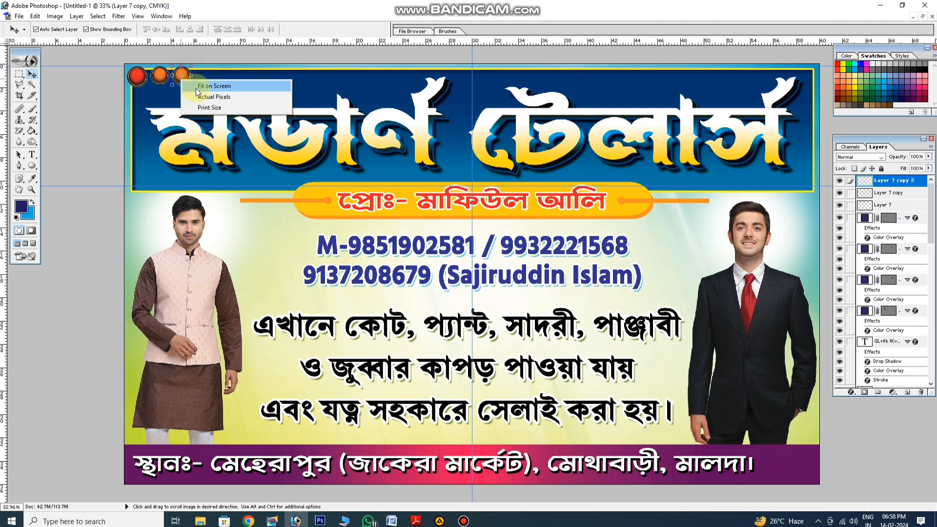
pyautogui.click(209, 97)
pyautogui.moveTo(230, 137); pyautogui.dragTo(341, 269)
pyautogui.moveTo(128, 136); pyautogui.dragTo(469, 352)
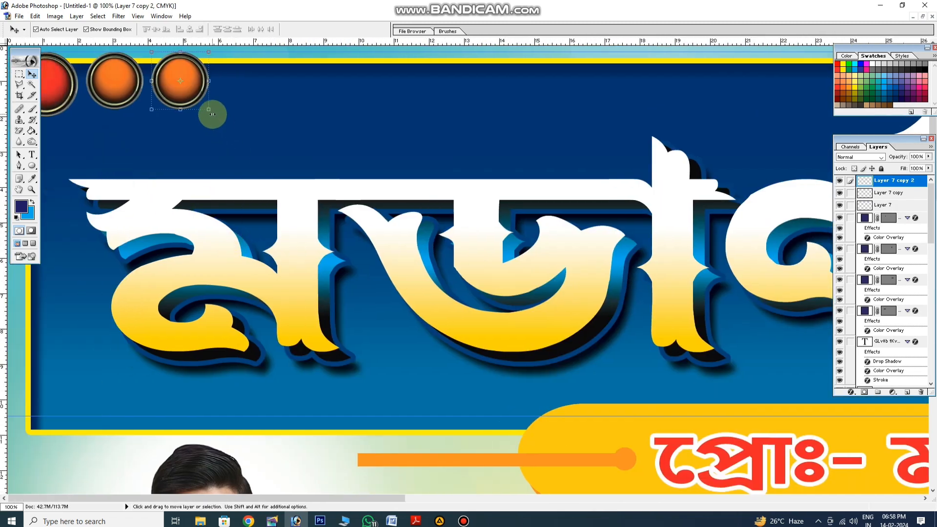
pyautogui.moveTo(212, 113); pyautogui.dragTo(198, 100)
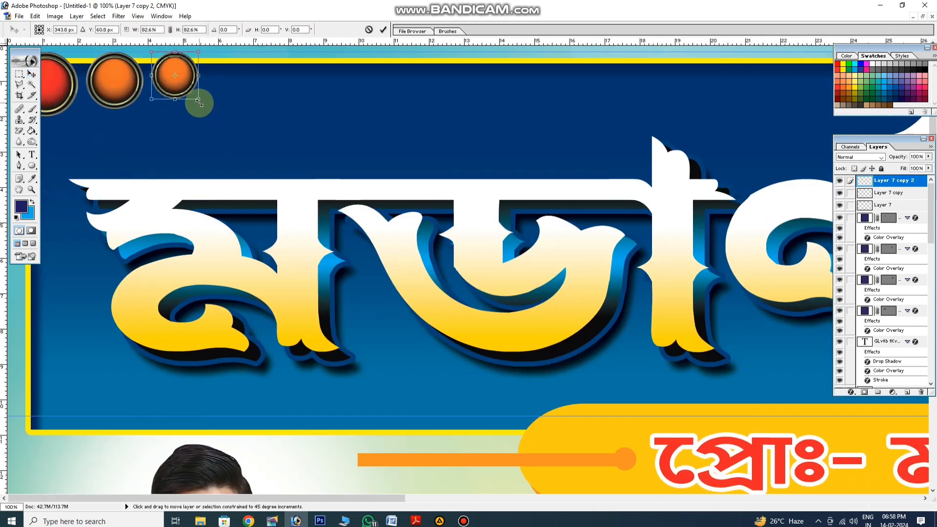
pyautogui.press('Return')
# Shift the hue of the smallest button from orange to yellow-green with Hue/Saturation
pyautogui.hotkey('ctrl', 'u')
pyautogui.moveTo(493, 242); pyautogui.dragTo(520, 244)
pyautogui.press('Return')
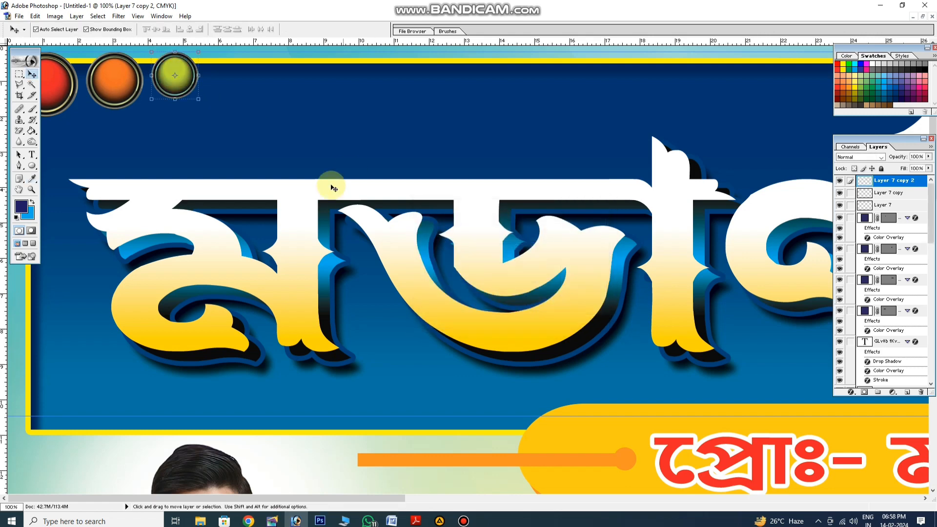
# Move the orange and yellow-green buttons down level with the red one, aligning their centres along a horizontal guide
pyautogui.click(122, 90)
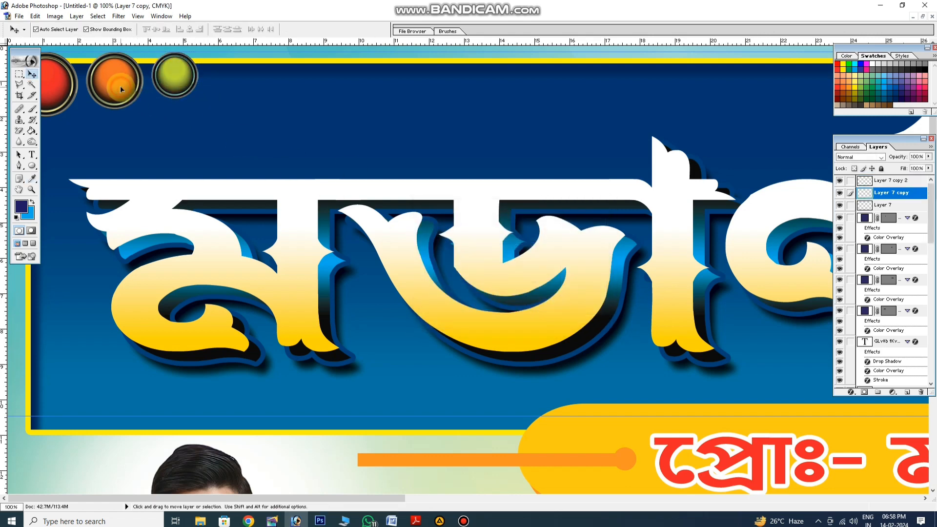
pyautogui.click(173, 88)
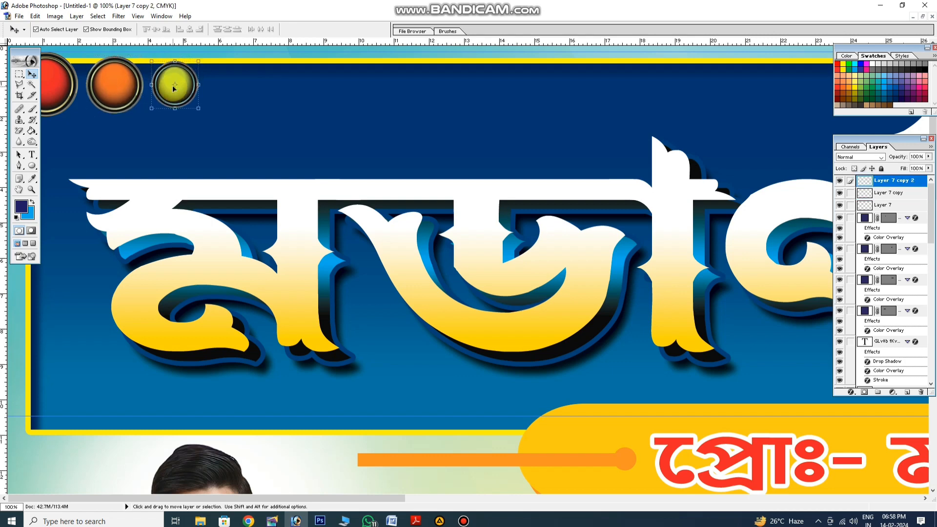
pyautogui.click(117, 84)
pyautogui.moveTo(142, 44); pyautogui.dragTo(161, 85)
pyautogui.click(175, 94)
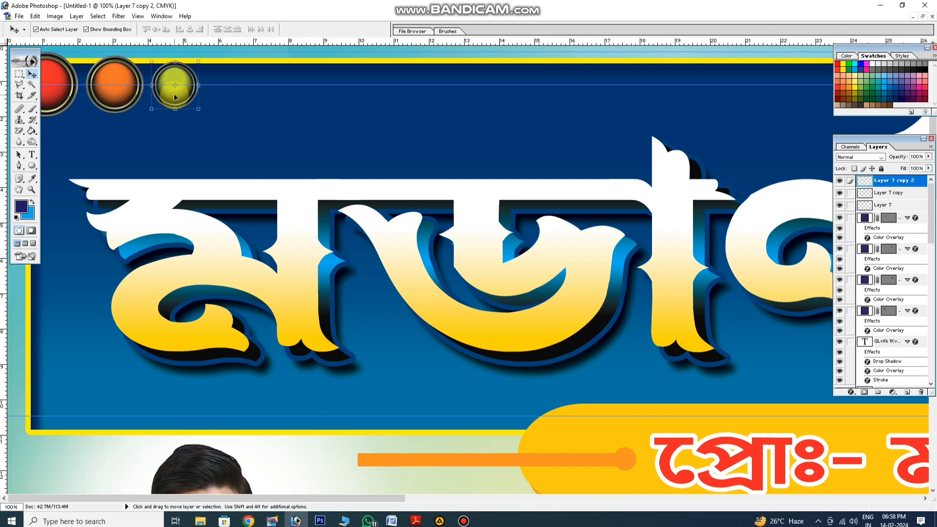